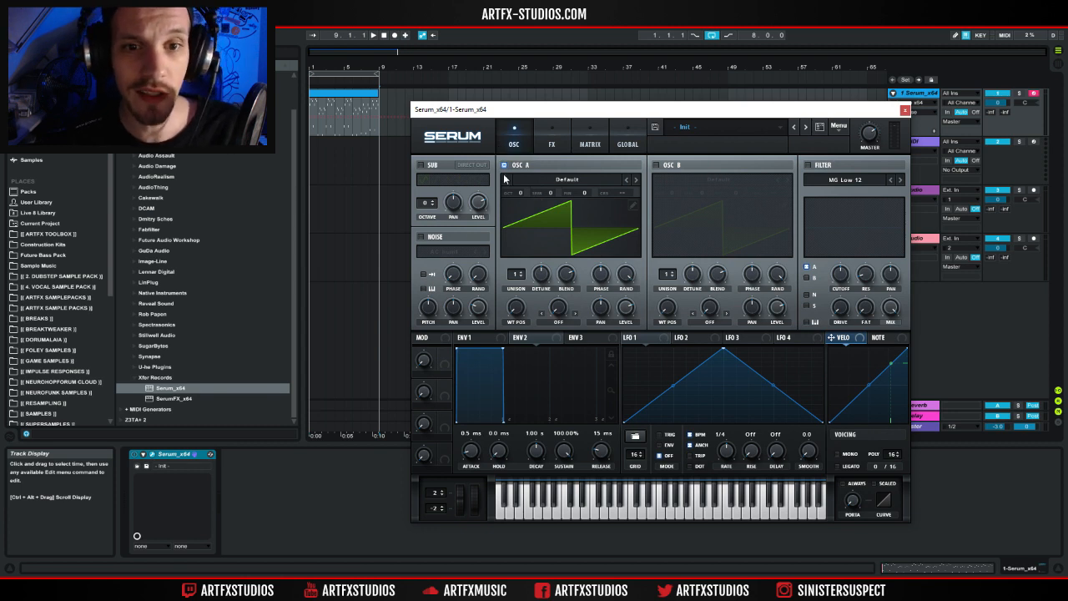
# Open the Serum track's MIDI clip with the synth window out of the way and play its notes.
pyautogui.doubleClick(333, 96)
pyautogui.moveTo(871, 115); pyautogui.dragTo(966, 56)
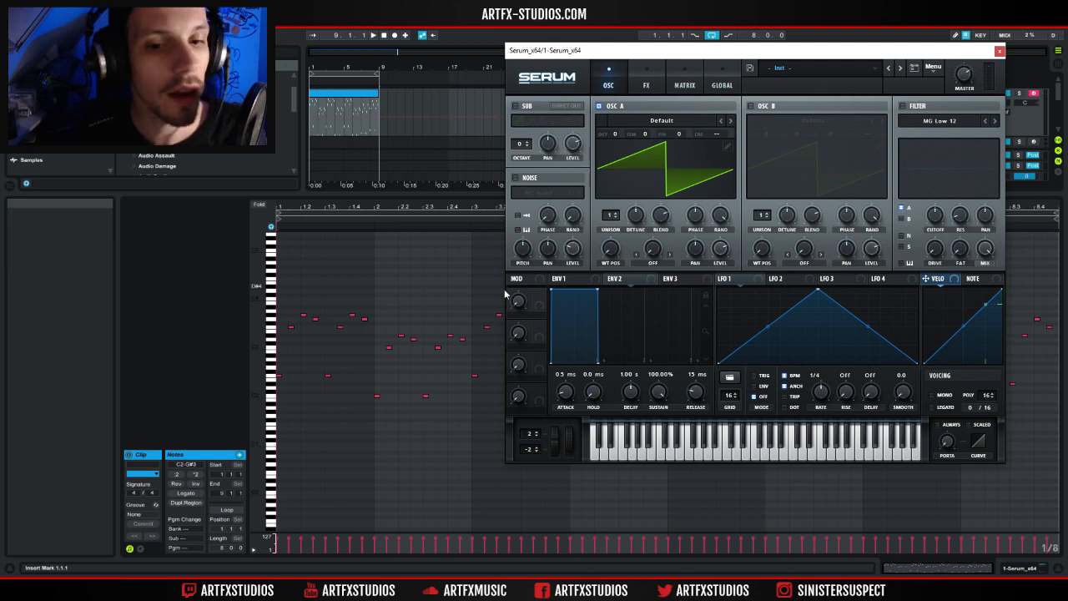
pyautogui.click(1000, 52)
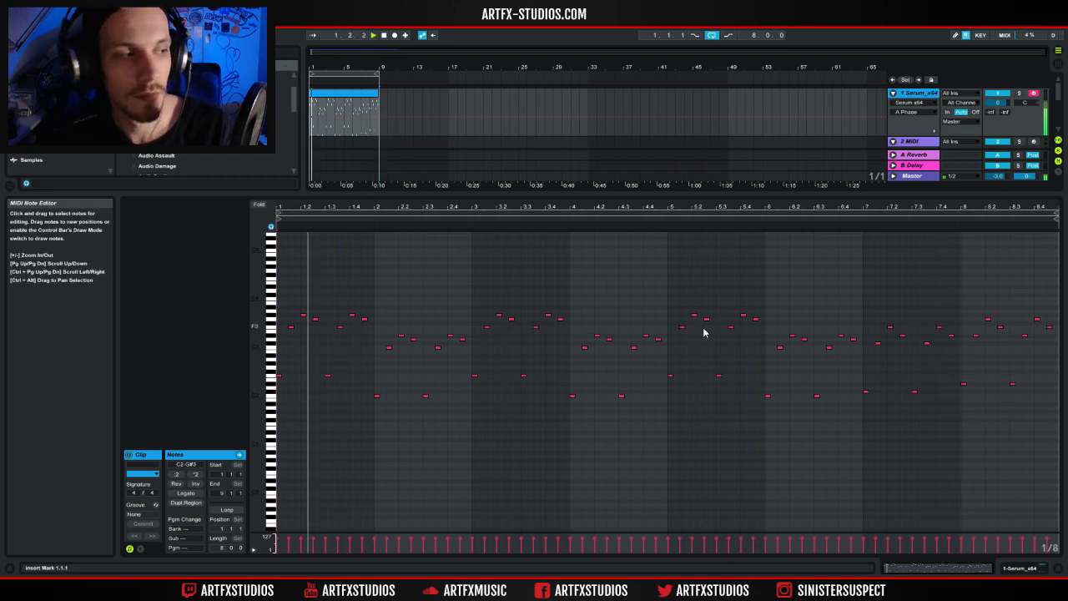
pyautogui.press('space')
pyautogui.click(1014, 572)
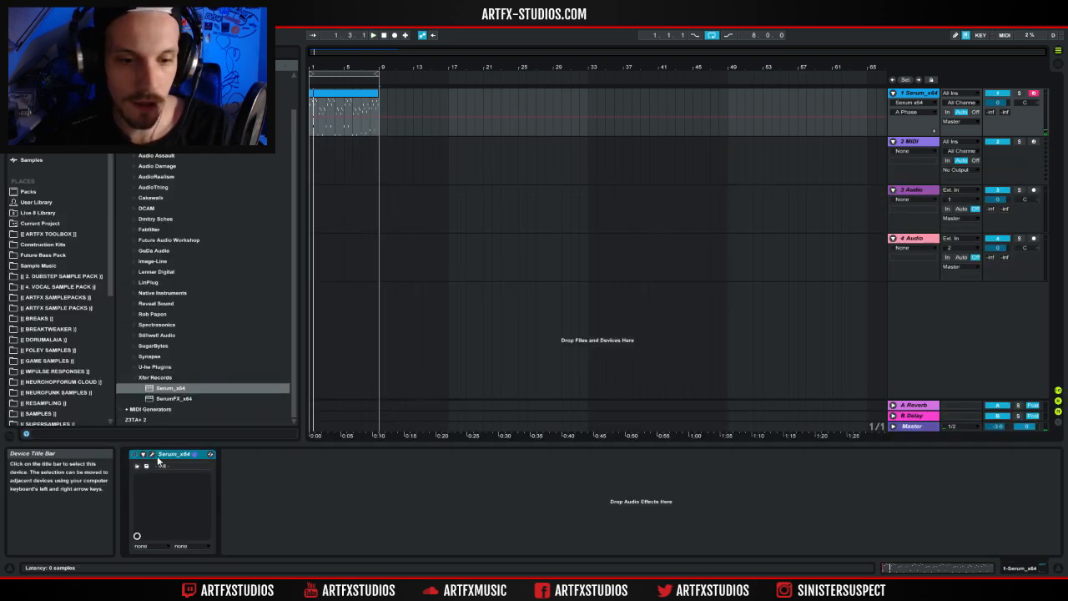
# Open the Serum synth and set envelope 2 to a 446 ms decay and 34.65% sustain.
pyautogui.click(152, 454)
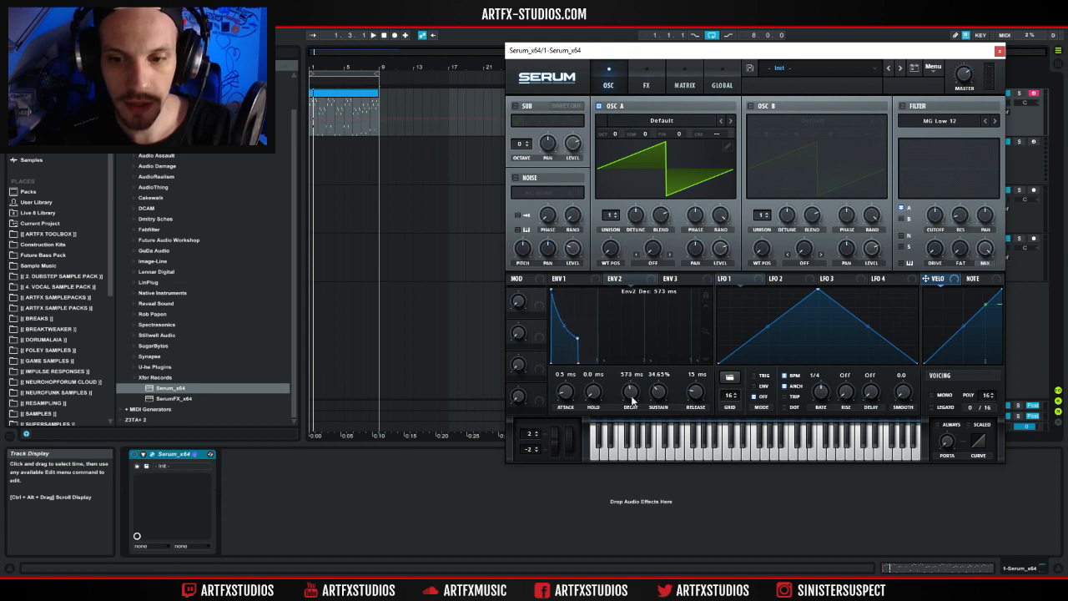
pyautogui.press('space')
pyautogui.moveTo(631, 394); pyautogui.dragTo(699, 363)
# Shape envelope 1 with a 324 ms decay, -19.8 dB sustain and 307 ms release while auditioning the clip.
pyautogui.click(562, 279)
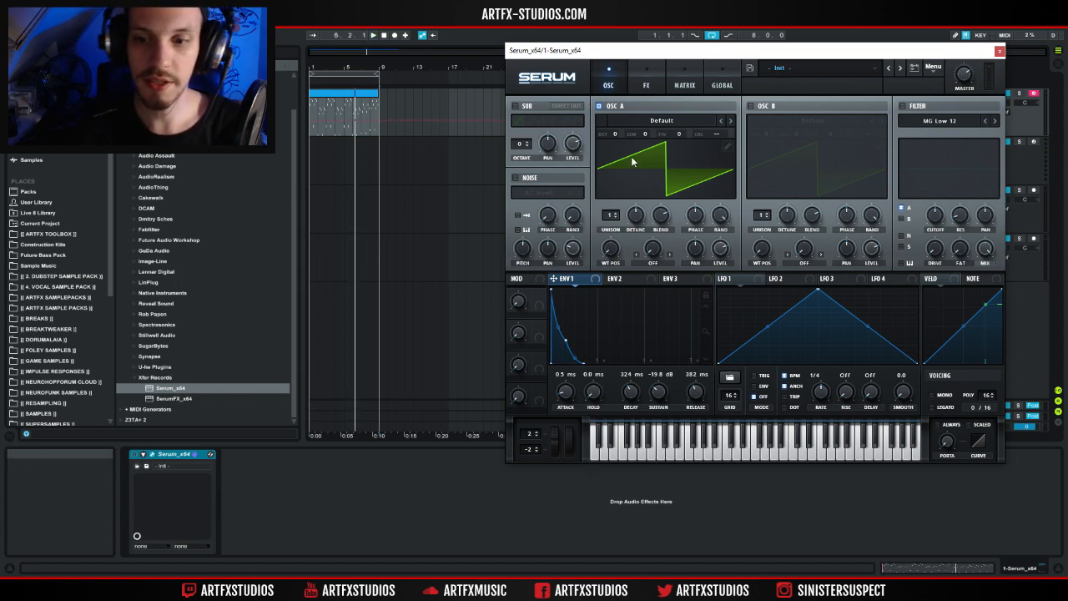
pyautogui.press('space')
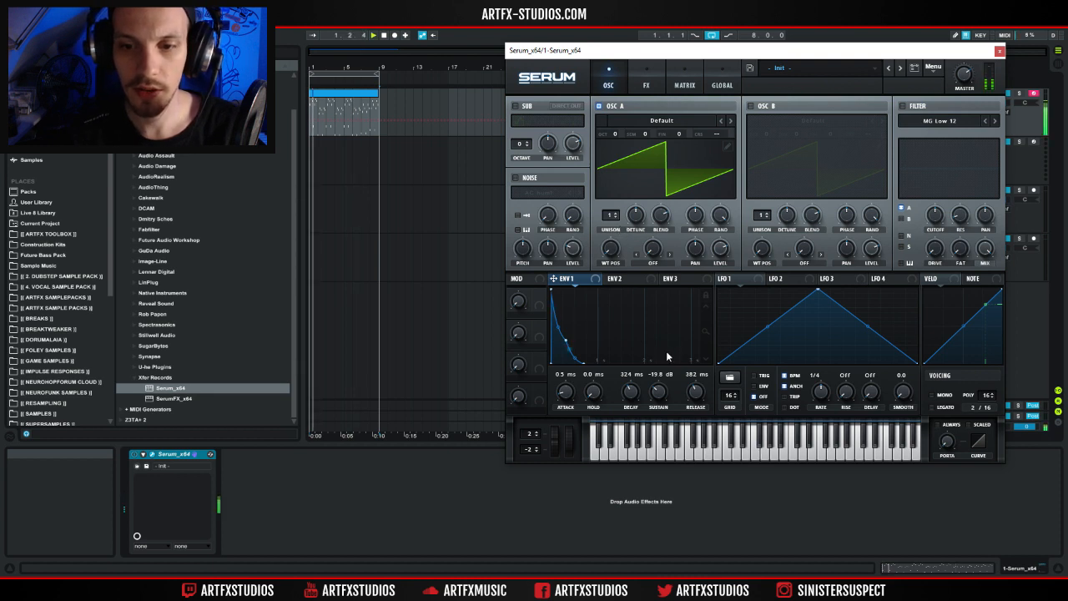
pyautogui.moveTo(694, 391); pyautogui.dragTo(694, 399)
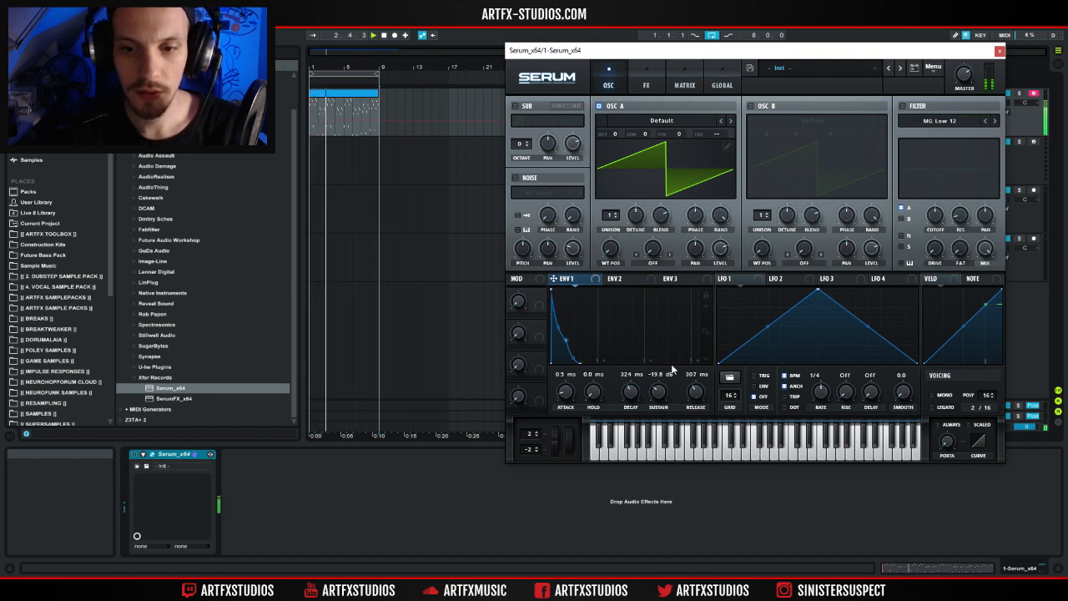
# Load the digital GS-xello wavetable into oscillator A and modulate its wavetable position with envelope 2.
pyautogui.click(674, 125)
pyautogui.moveTo(643, 162)
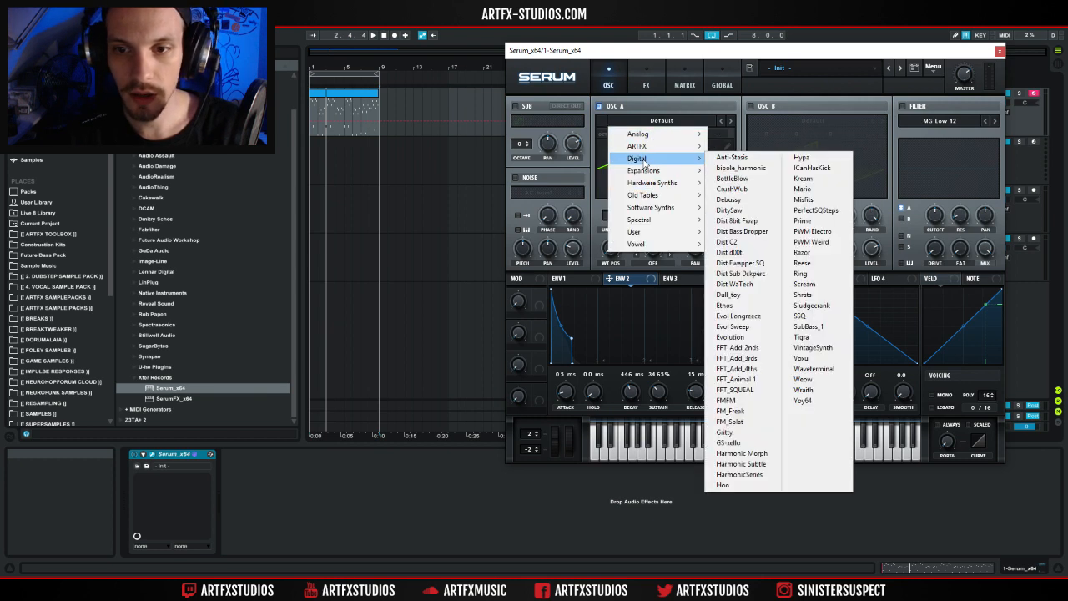
pyautogui.click(742, 443)
pyautogui.moveTo(609, 251)
pyautogui.mouseDown()
pyautogui.moveTo(606, 194)
pyautogui.moveTo(610, 248)
pyautogui.mouseUp()
pyautogui.press('space')
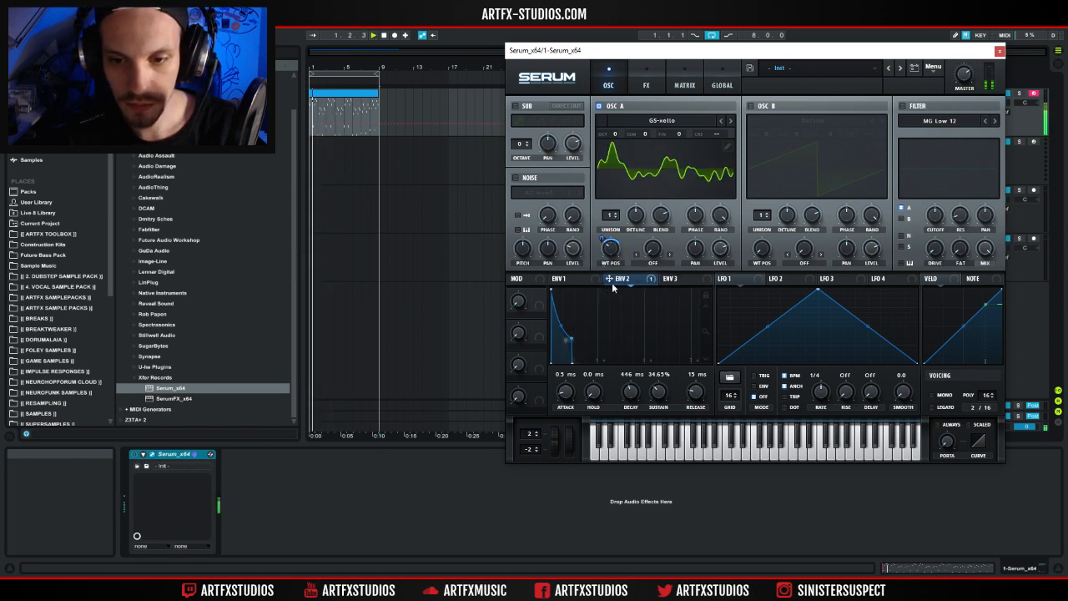
# Set envelope 2's sustain to 17.54% and release to 958 ms, and give oscillator A 2 unison voices.
pyautogui.moveTo(692, 396); pyautogui.dragTo(662, 414)
pyautogui.moveTo(561, 336); pyautogui.dragTo(562, 348)
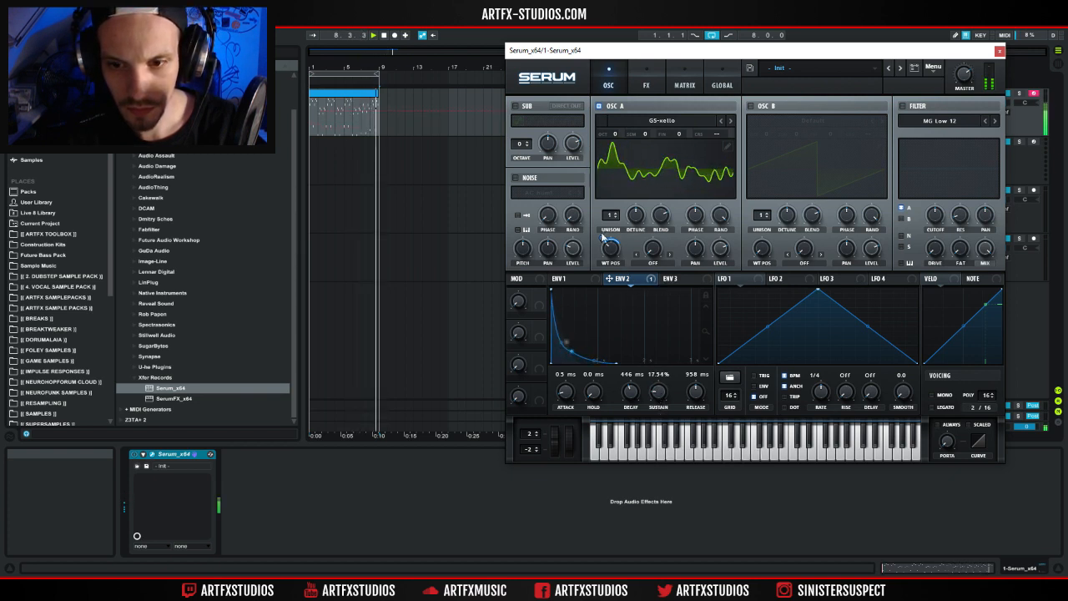
pyautogui.moveTo(615, 255); pyautogui.dragTo(601, 242)
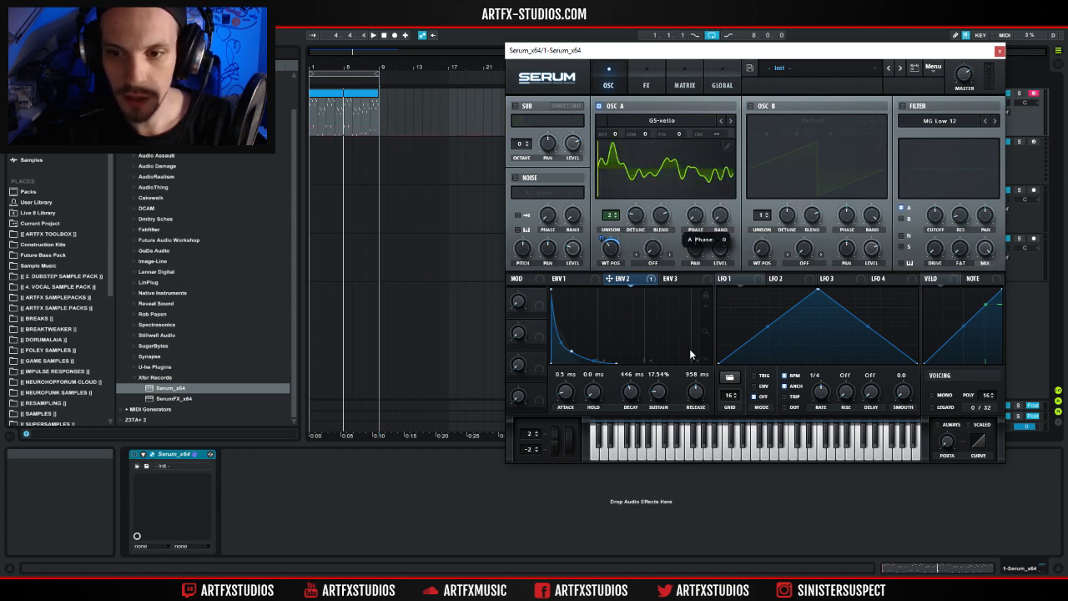
pyautogui.press('space')
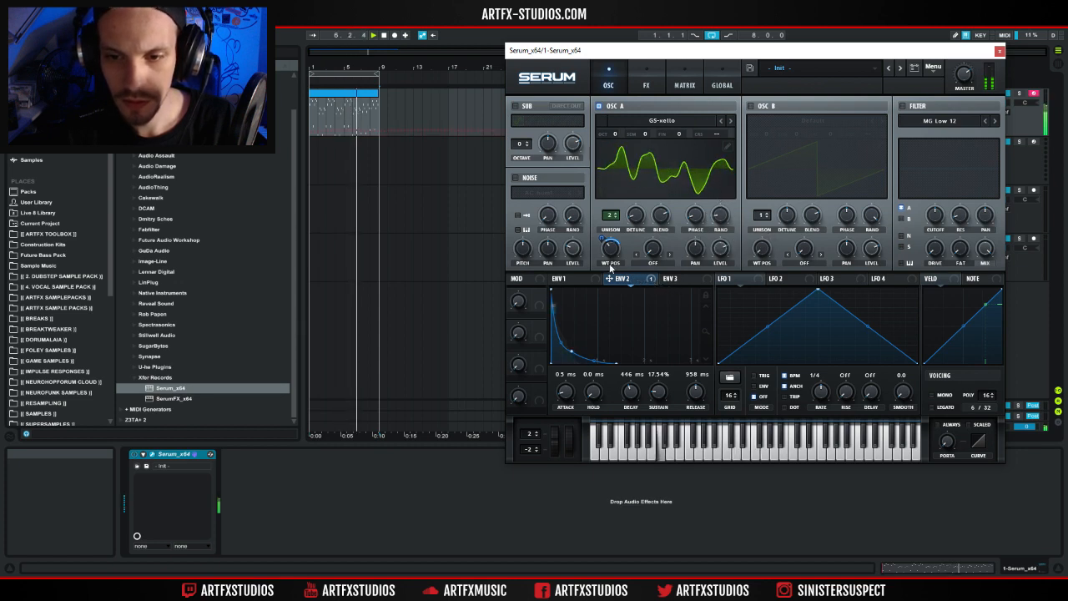
# Set oscillator A's warp mode to Asym - and modulate the warp with LFO 1 at an amount of 89.
pyautogui.click(638, 264)
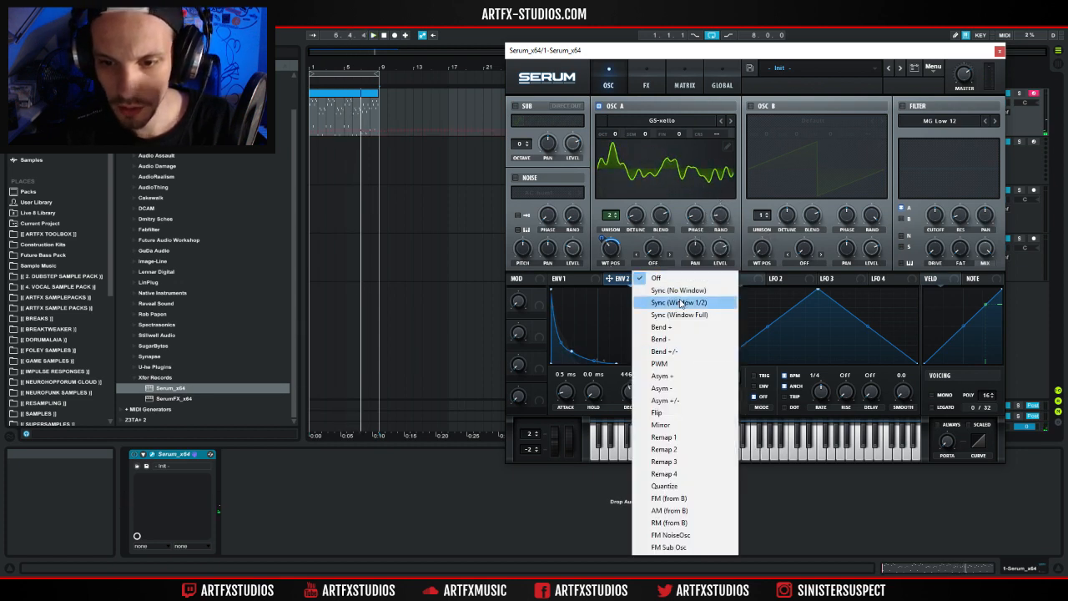
pyautogui.click(667, 386)
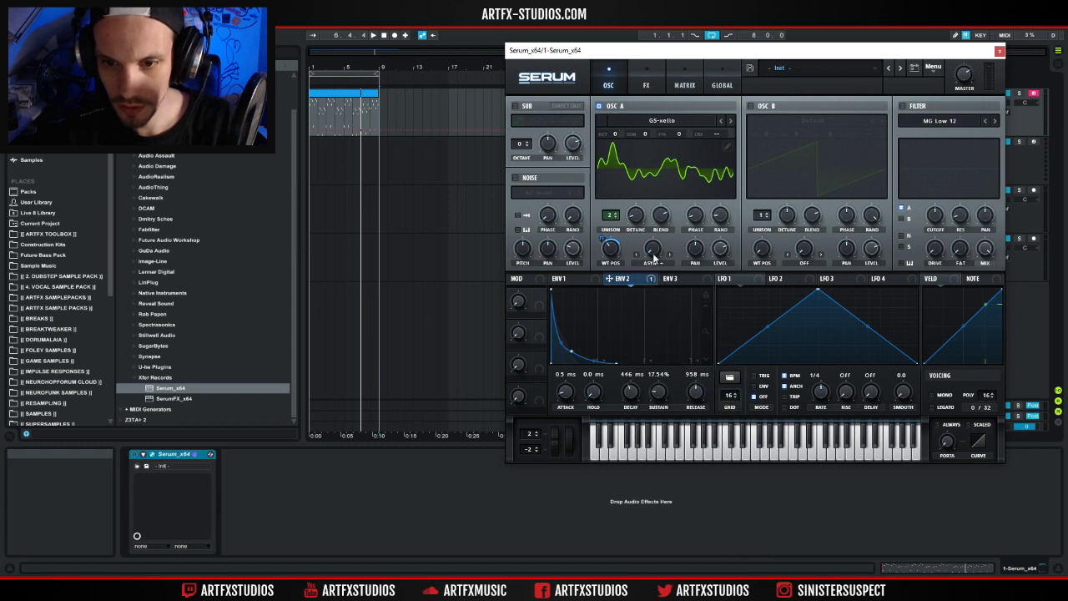
pyautogui.moveTo(658, 211); pyautogui.dragTo(668, 188)
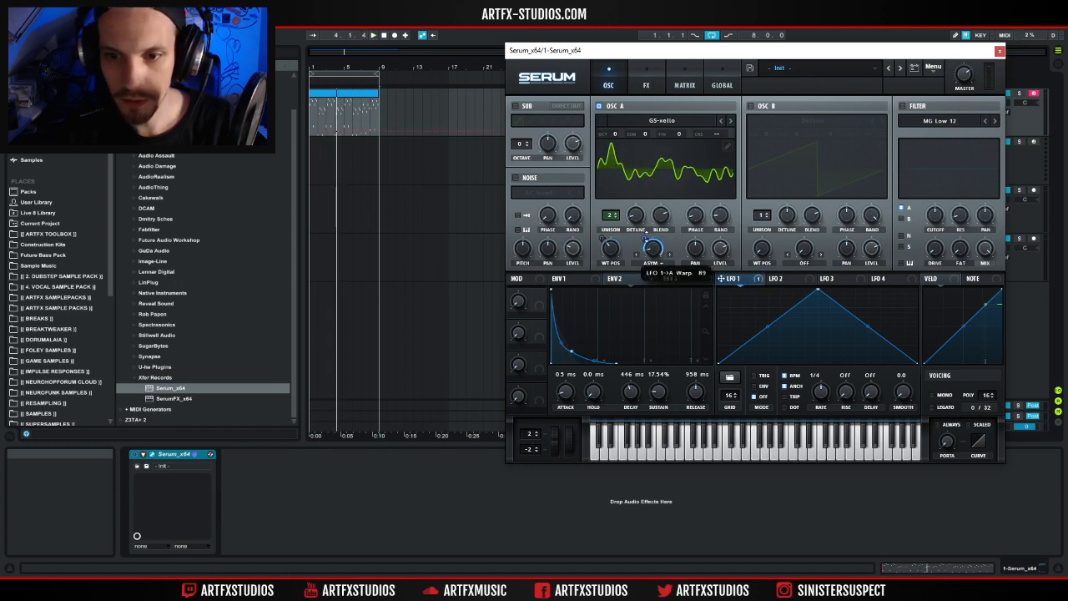
# Set LFO 1's rate to 1/2 and bend its rising segment into a downward curve during playback.
pyautogui.press('space')
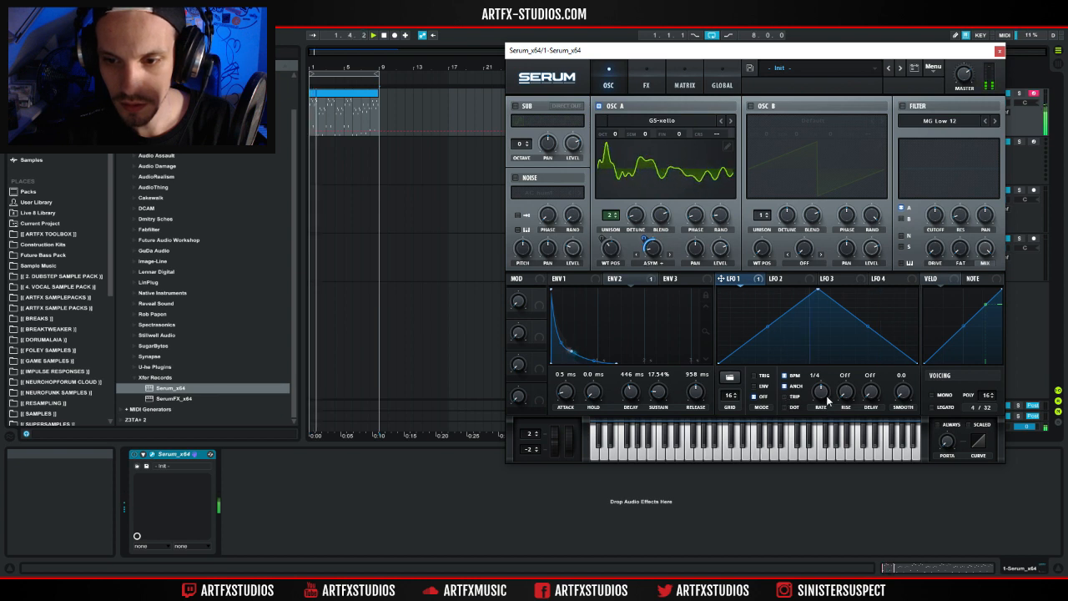
pyautogui.moveTo(825, 398); pyautogui.dragTo(822, 405)
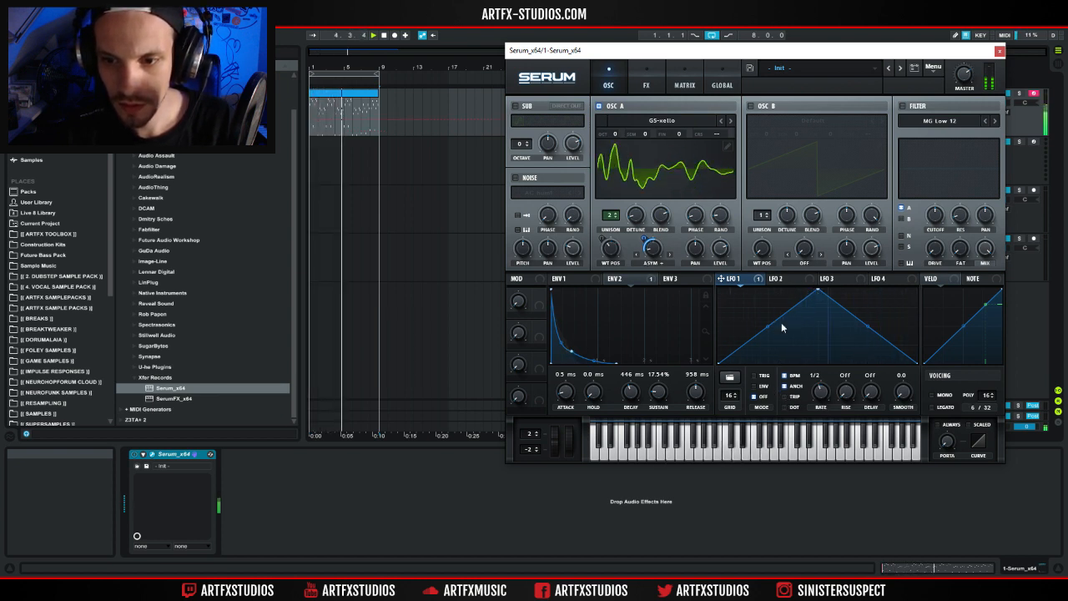
pyautogui.moveTo(768, 327); pyautogui.dragTo(767, 342)
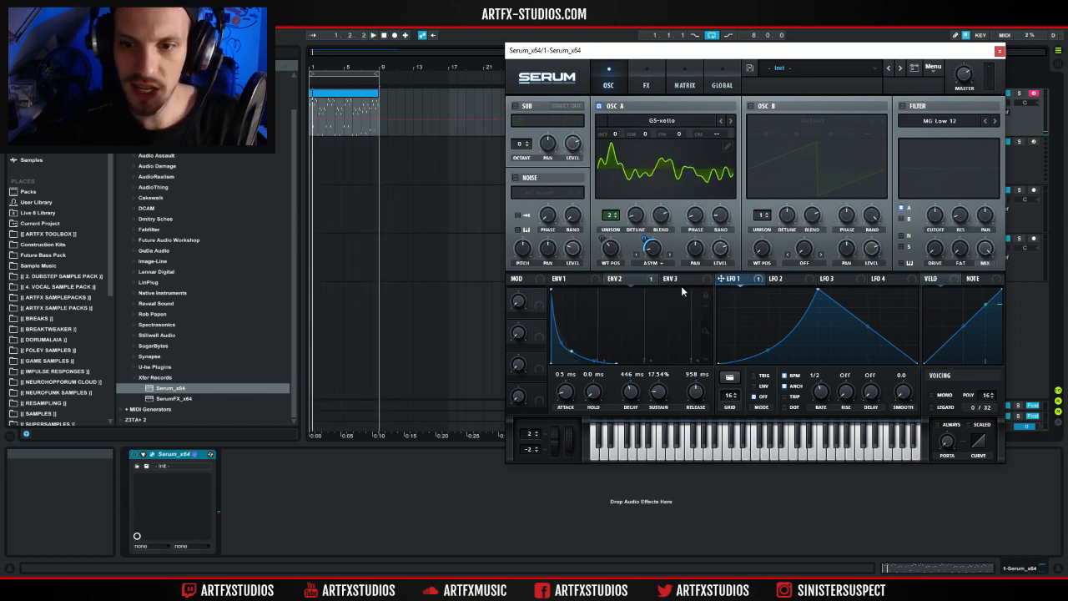
# Enable oscillator B with oscillator A switched off, and load the spectral wavetable Scout [SN] into it.
pyautogui.click(752, 105)
pyautogui.click(597, 106)
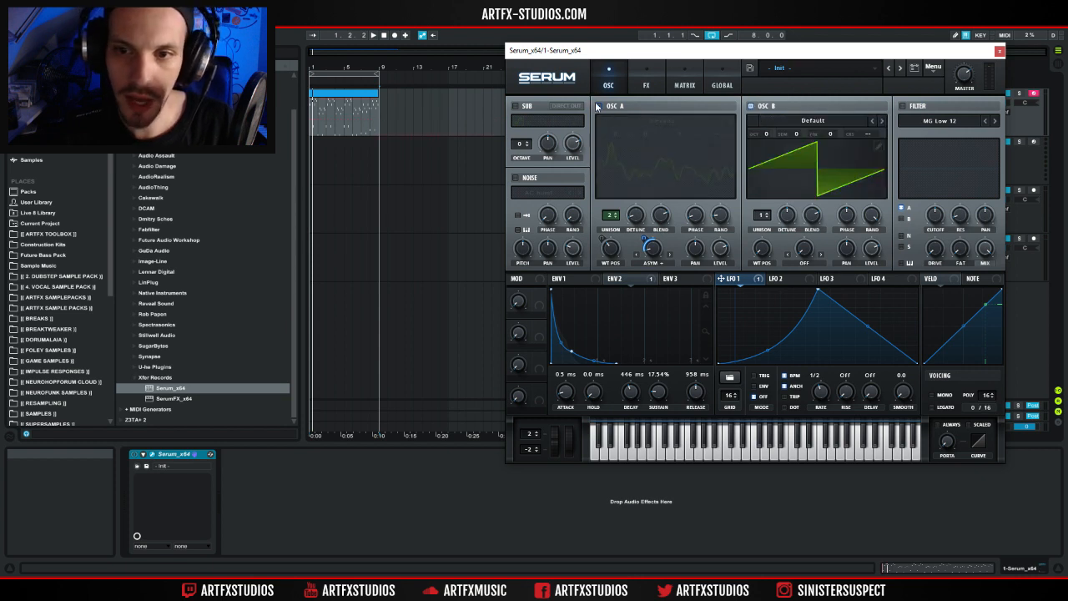
pyautogui.click(801, 125)
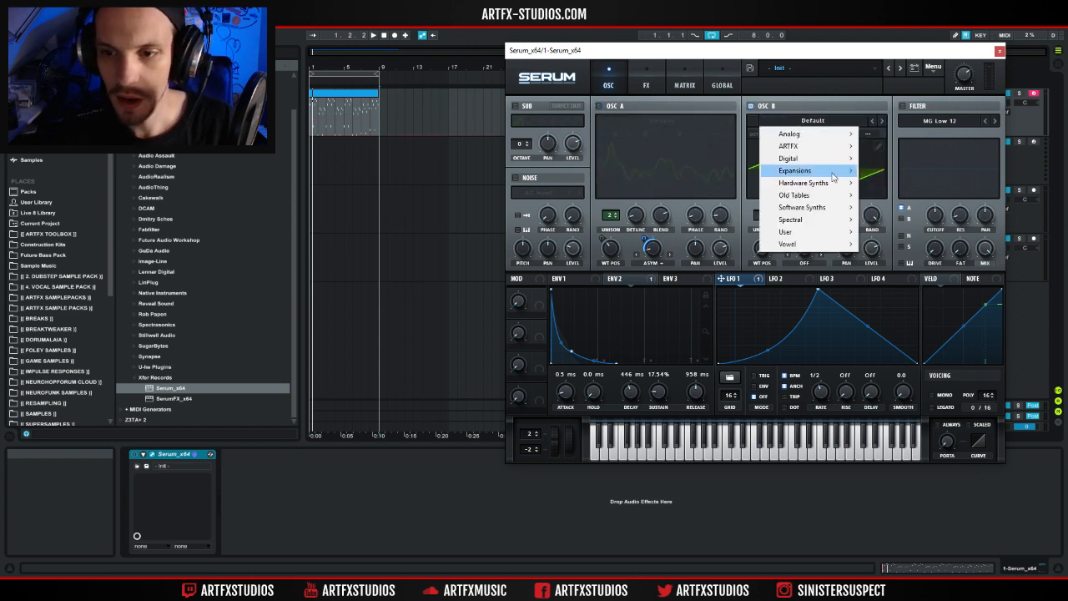
pyautogui.moveTo(800, 222)
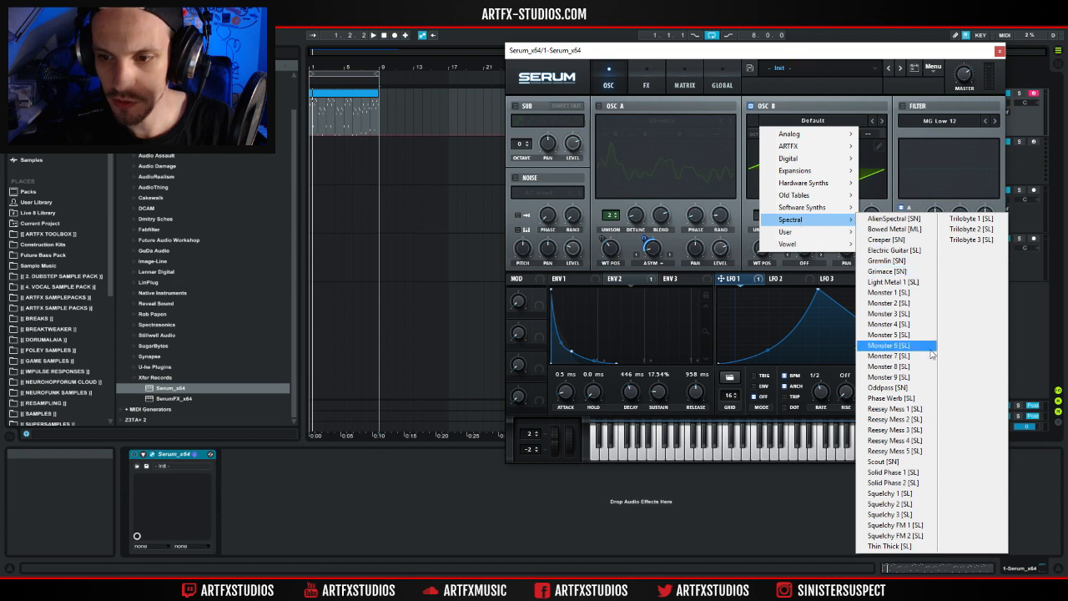
pyautogui.click(891, 461)
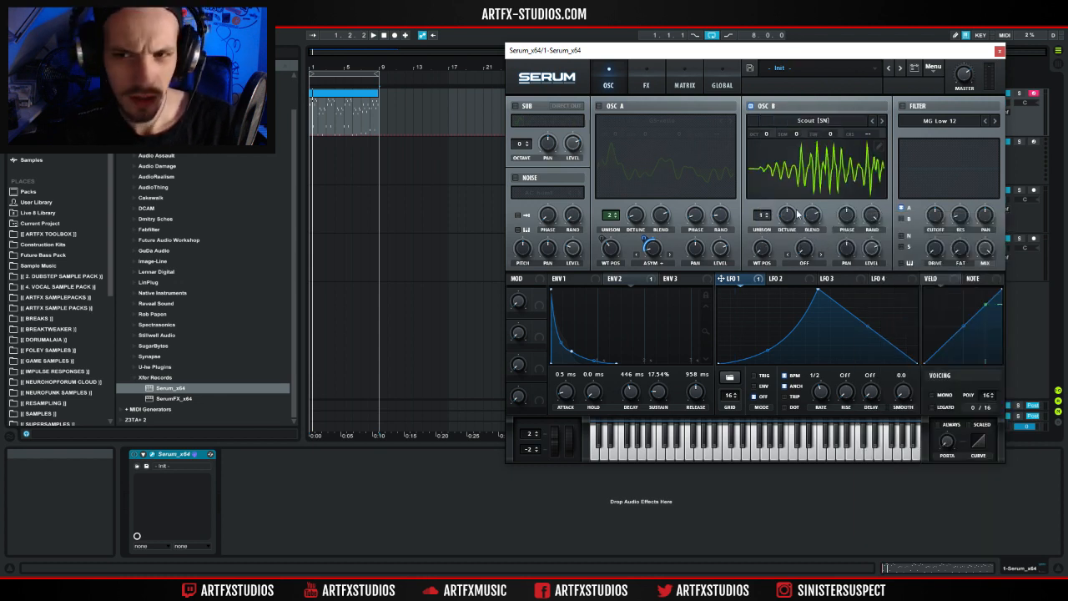
# Raise oscillator B's wavetable position and modulate it with envelope 2 by a negative amount.
pyautogui.press('space')
pyautogui.moveTo(762, 250); pyautogui.dragTo(774, 153)
pyautogui.press('space')
pyautogui.moveTo(615, 281); pyautogui.dragTo(741, 261)
pyautogui.press('space')
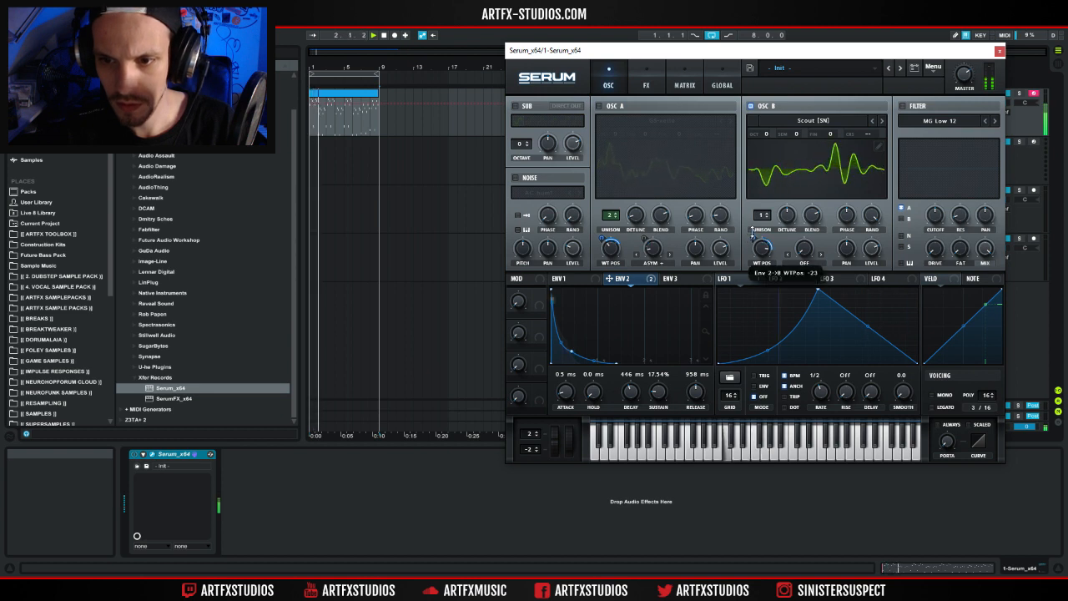
pyautogui.moveTo(752, 250); pyautogui.dragTo(751, 242)
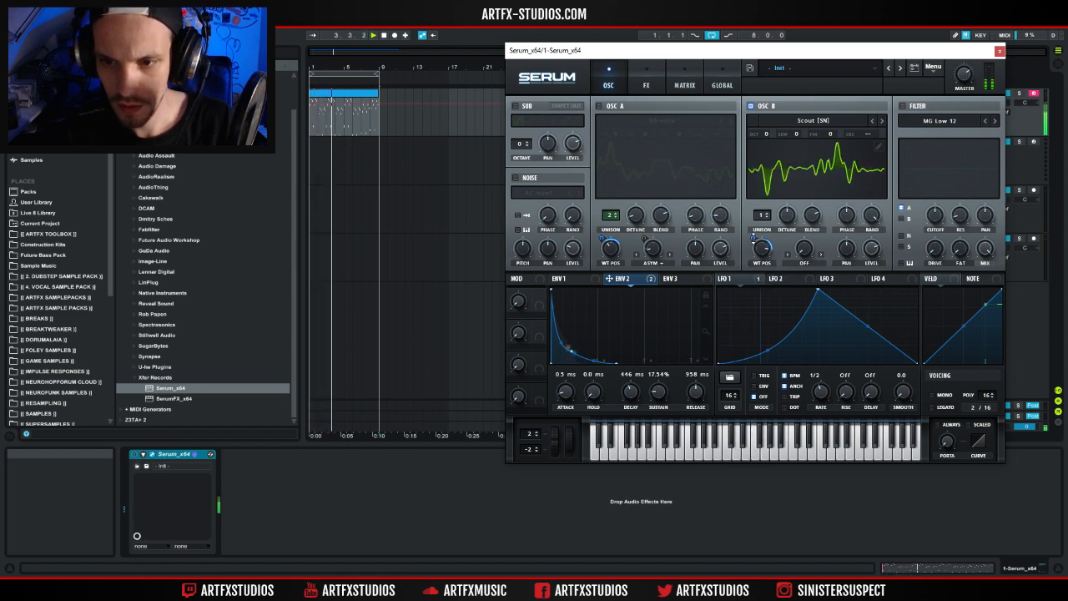
# Re-enable oscillator A, then audition oscillator B with FM (from A) warp and 2 unison voices.
pyautogui.click(598, 106)
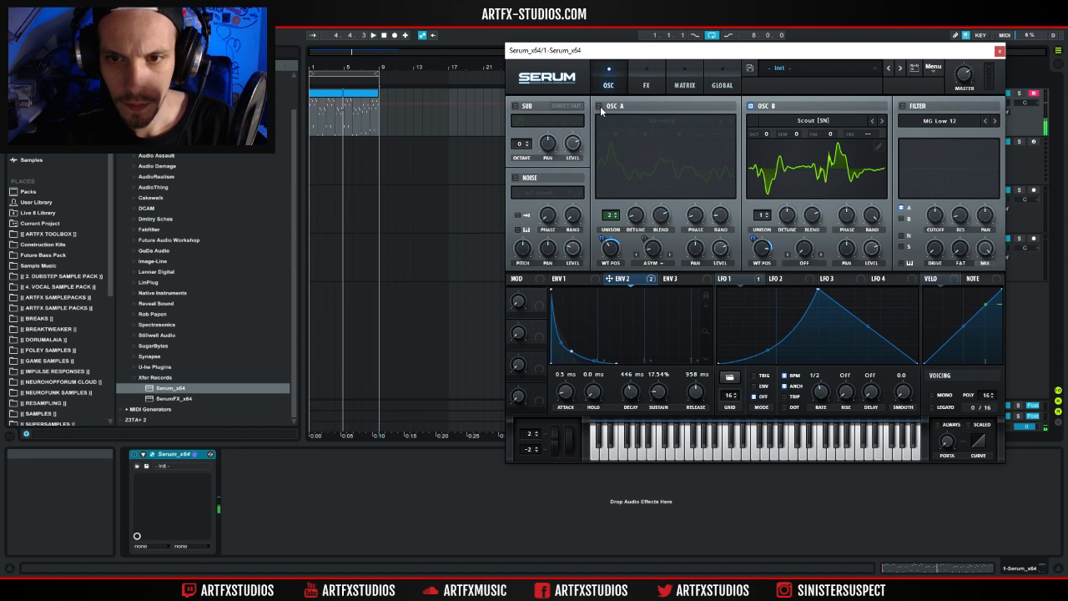
pyautogui.click(818, 265)
pyautogui.click(847, 497)
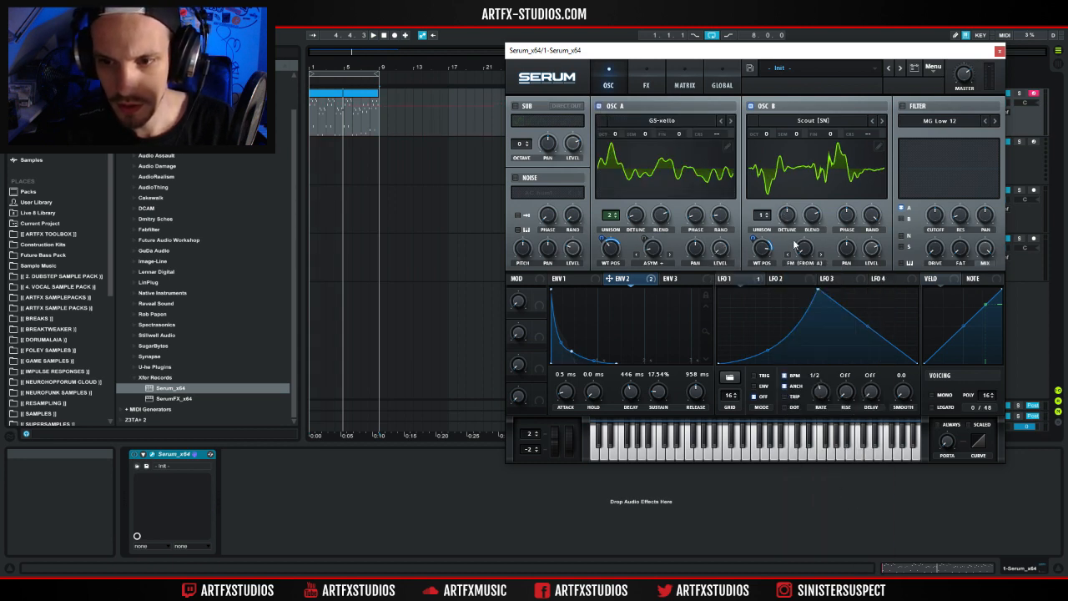
pyautogui.press('space')
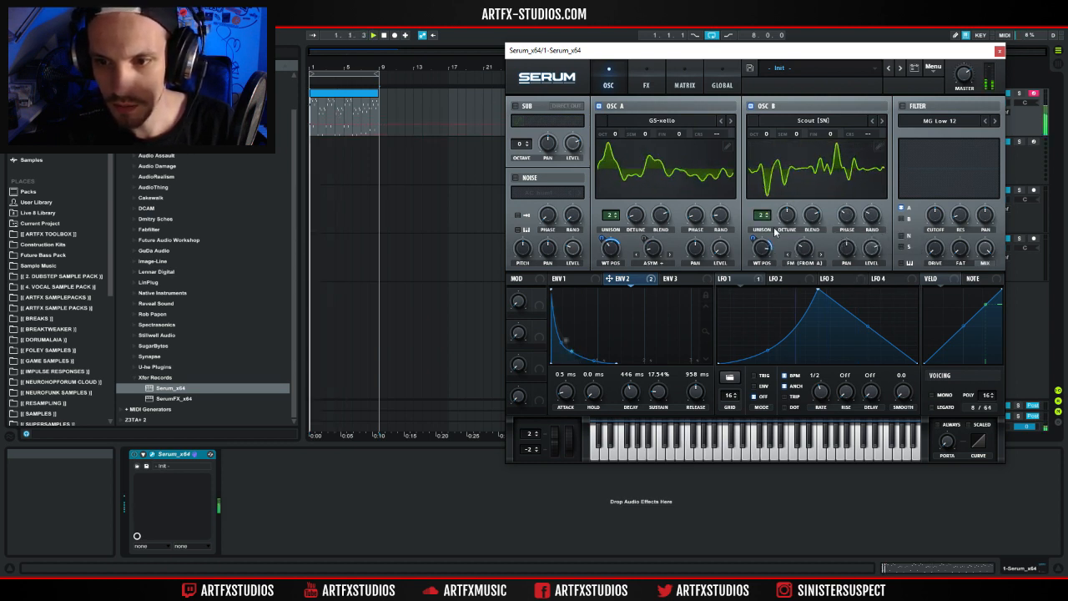
pyautogui.press('space')
pyautogui.scroll(-5, 786, 234)
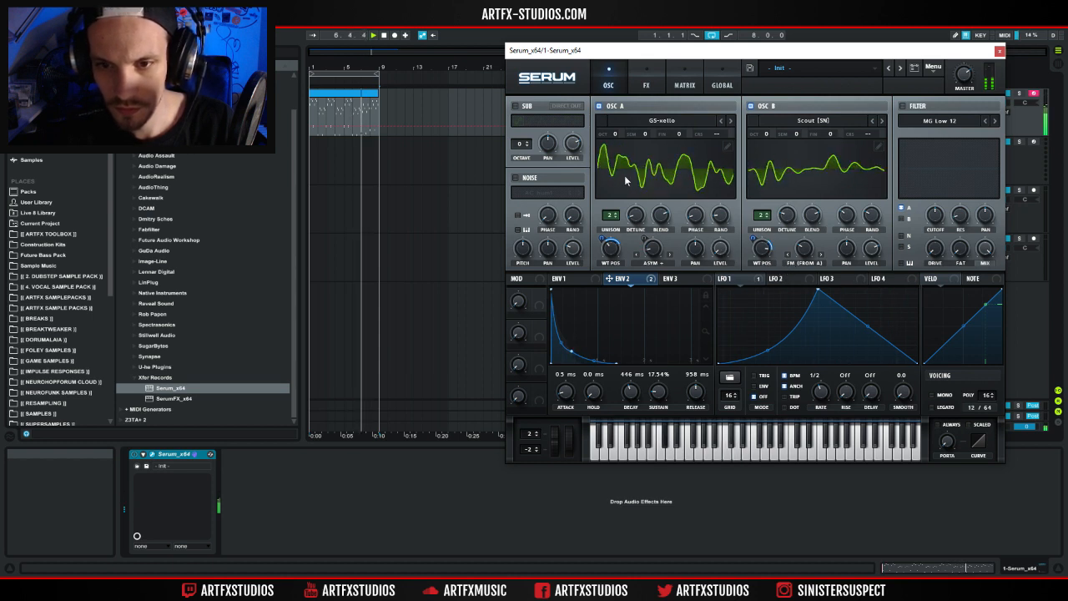
# Set oscillator B's warp to FM Sub Osc, driven by an enabled sine sub oscillator at octave 2, and adjust the warp amount.
pyautogui.click(809, 263)
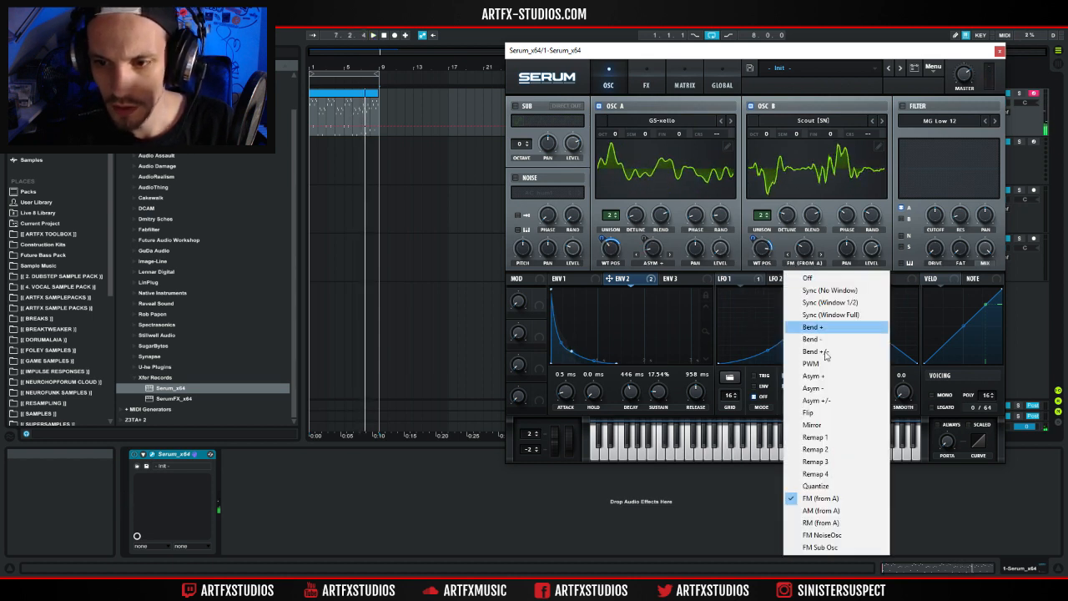
pyautogui.click(834, 547)
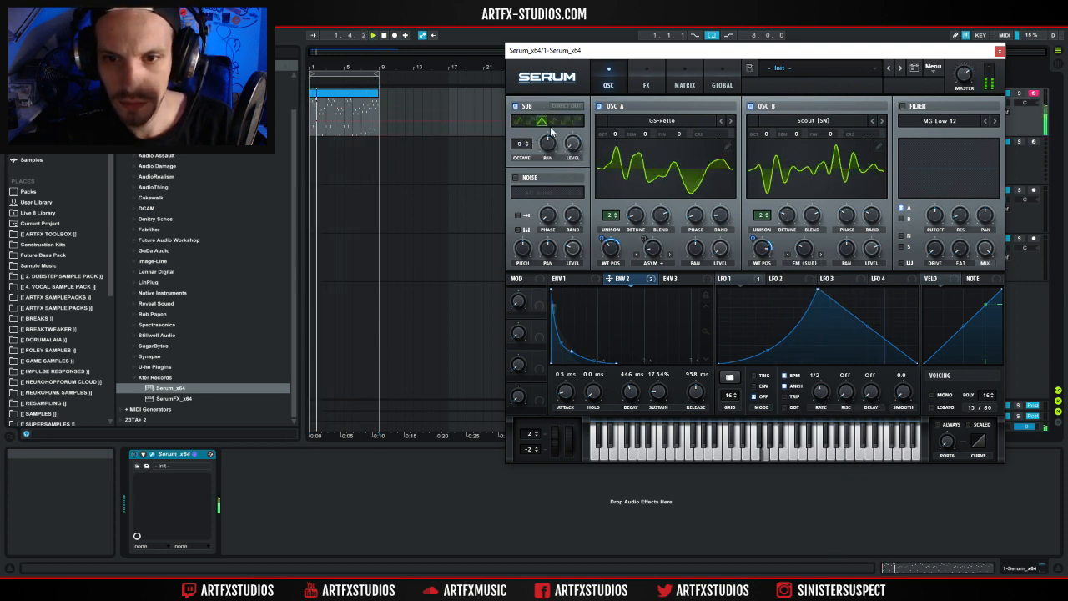
pyautogui.click(518, 121)
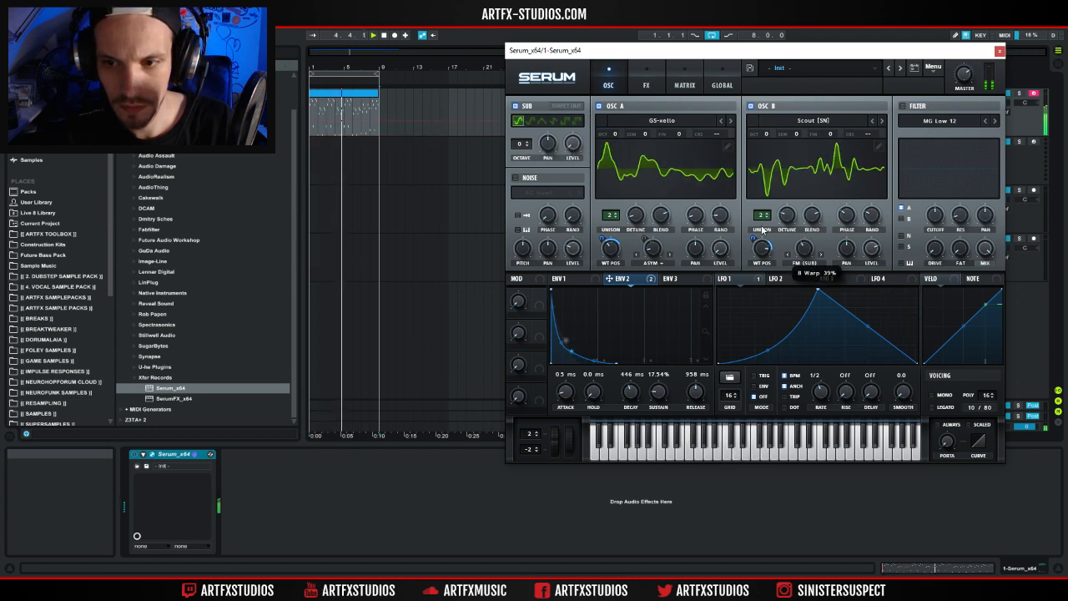
pyautogui.moveTo(521, 145); pyautogui.dragTo(523, 139)
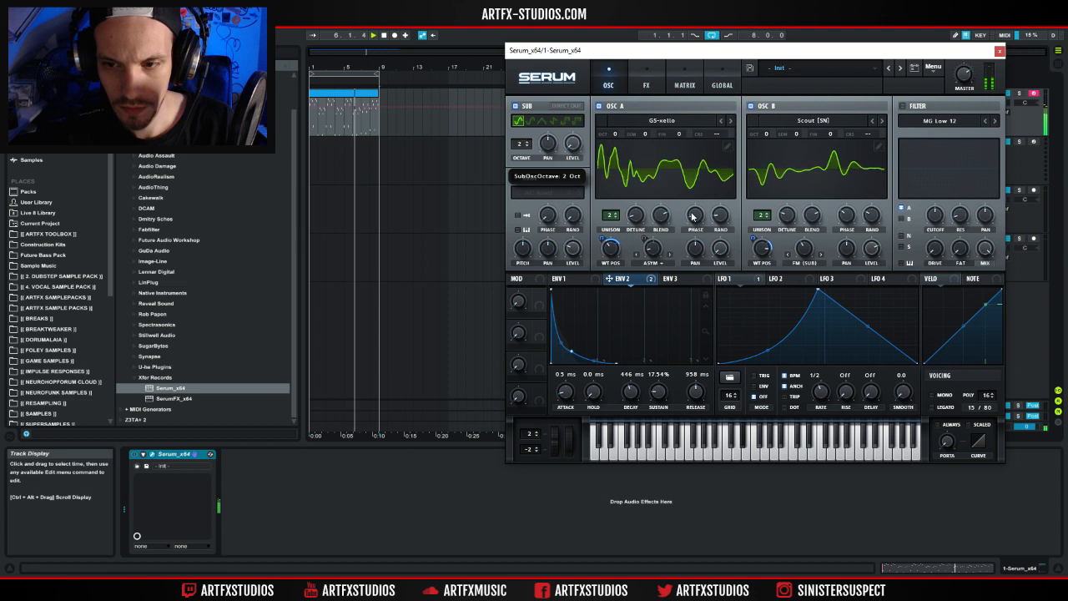
pyautogui.moveTo(811, 265); pyautogui.dragTo(808, 250)
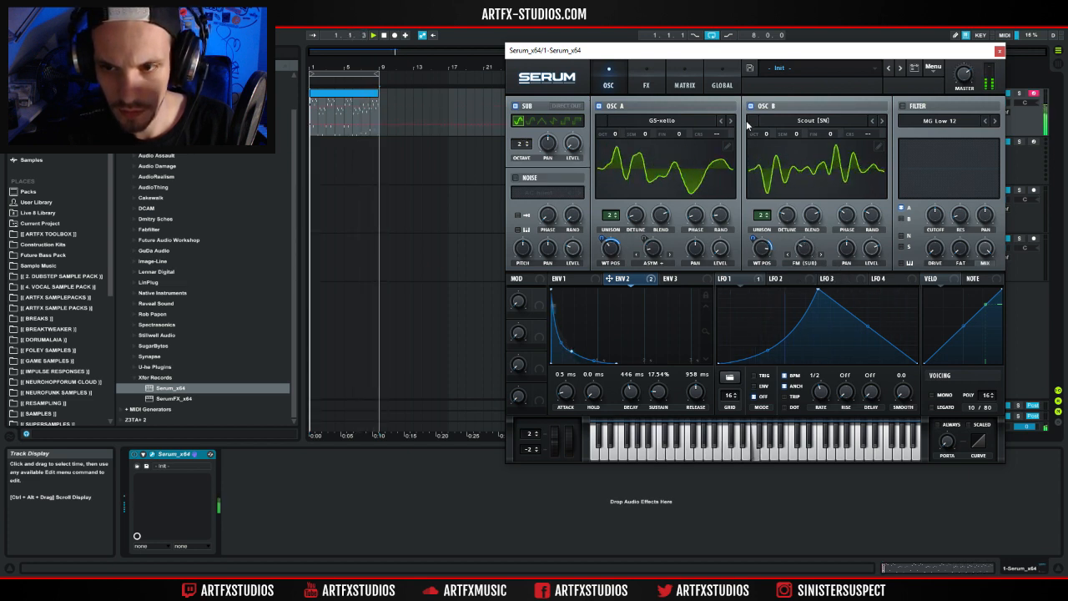
# Compare the sound with the sub oscillator off and on, and set oscillator A's level to 72%.
pyautogui.click(515, 106)
pyautogui.click(515, 107)
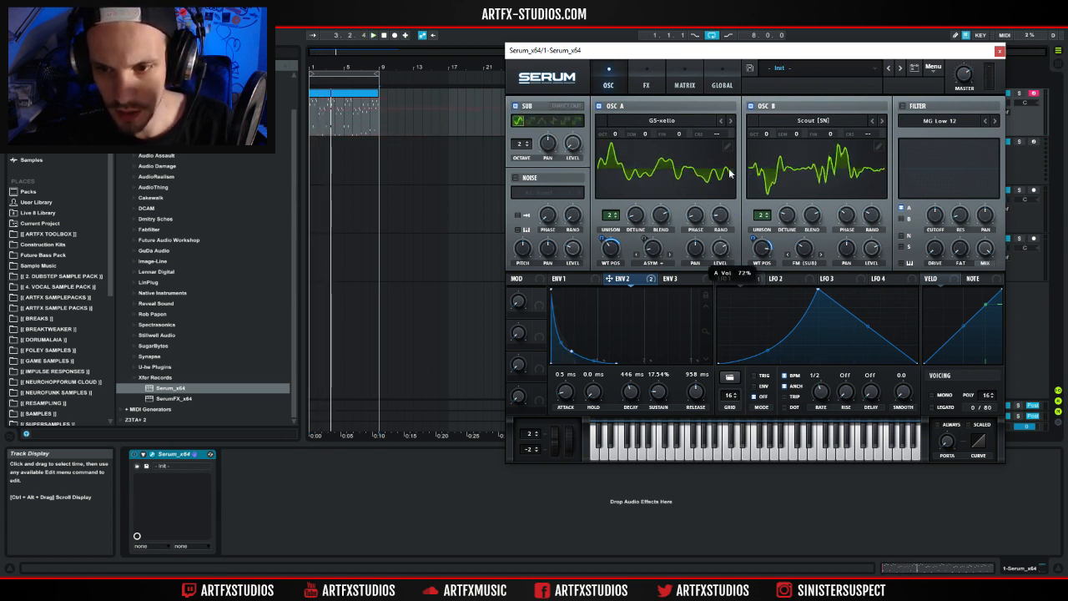
pyautogui.moveTo(720, 250)
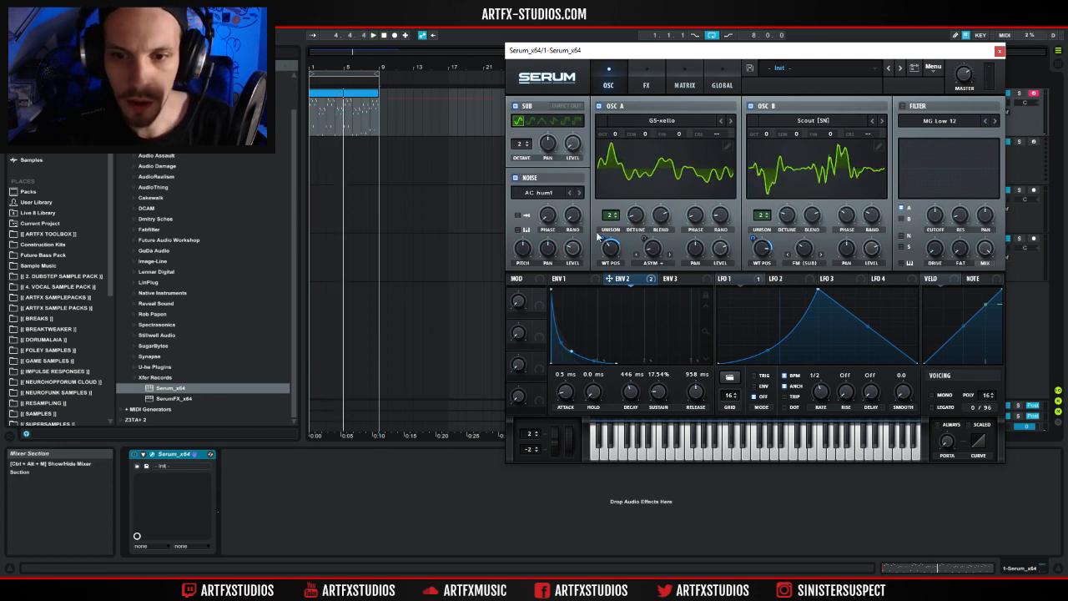
# Reshape LFO 2 into a steep falling decay curve and set it to envelope mode.
pyautogui.click(671, 281)
pyautogui.click(626, 279)
pyautogui.click(782, 282)
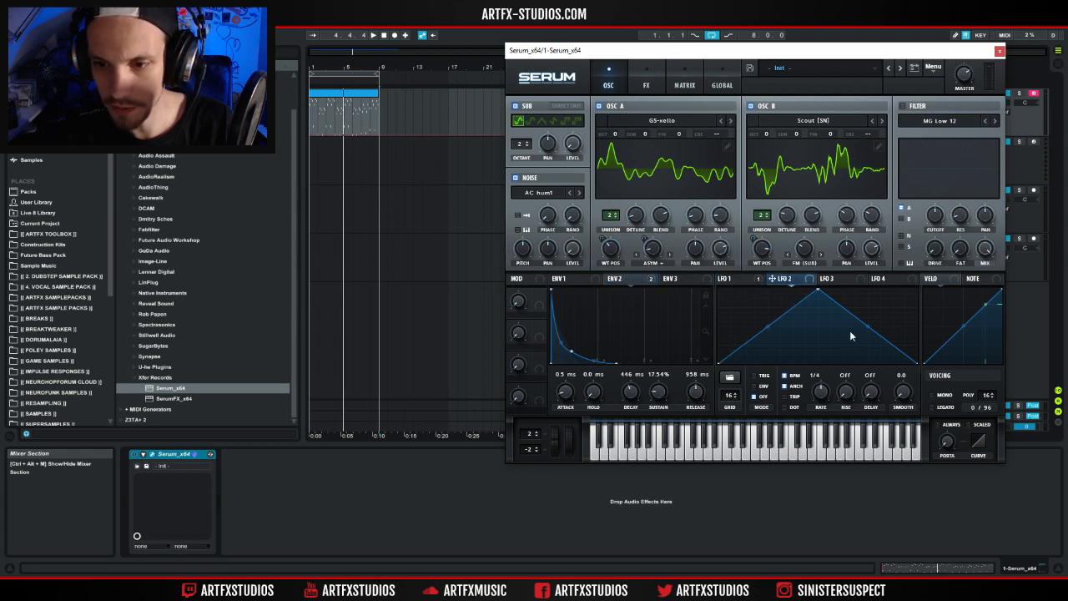
pyautogui.moveTo(822, 296); pyautogui.dragTo(635, 278)
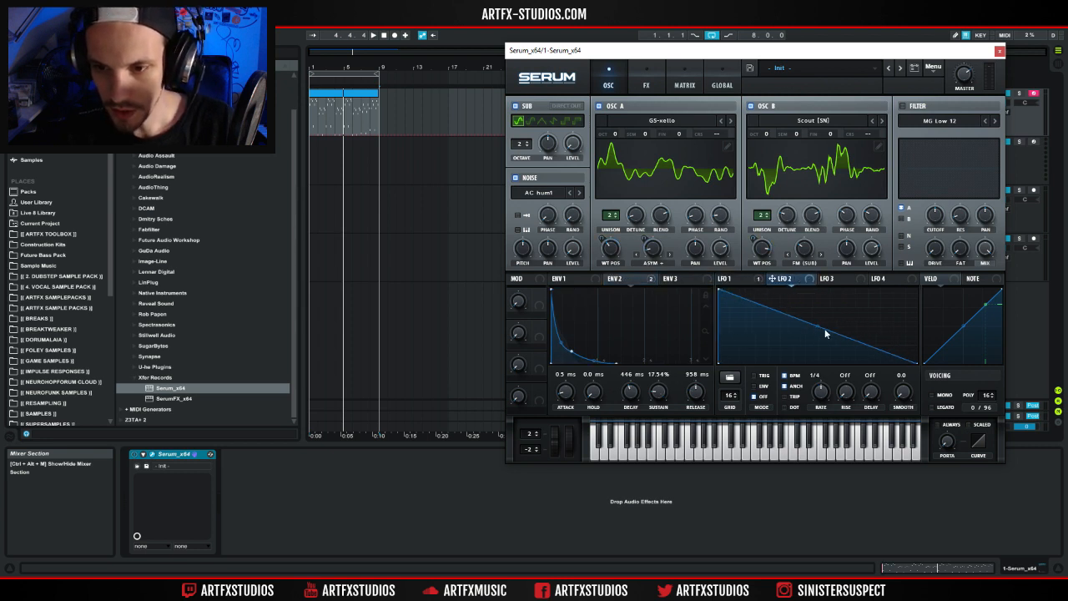
pyautogui.moveTo(823, 332); pyautogui.dragTo(807, 348)
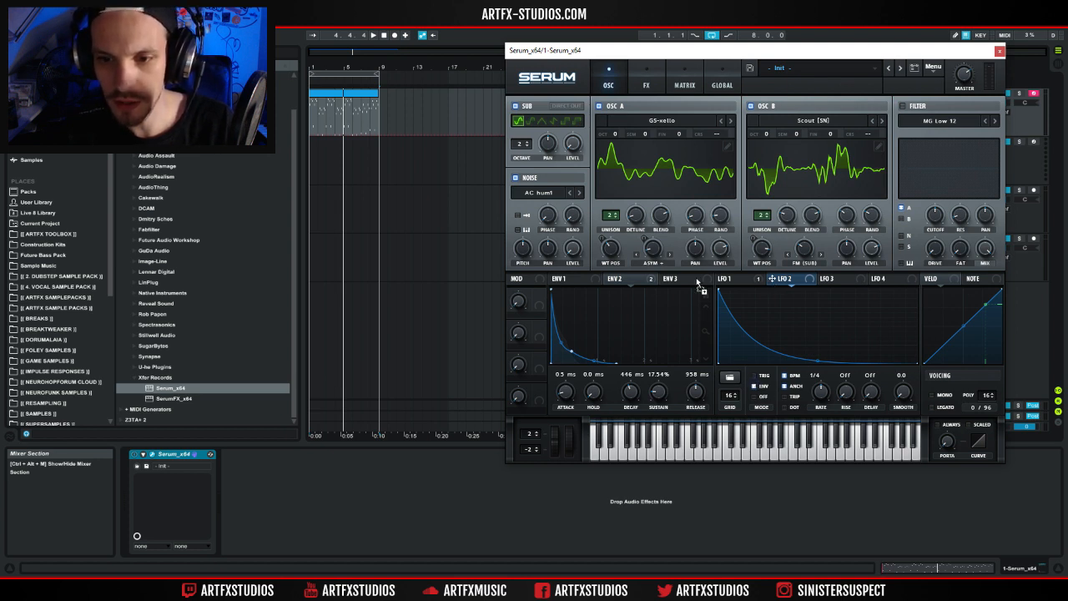
# Modulate the noise level with LFO 2 and set the LFO to an unsynced rate of 10.9 Hz during playback.
pyautogui.press('space')
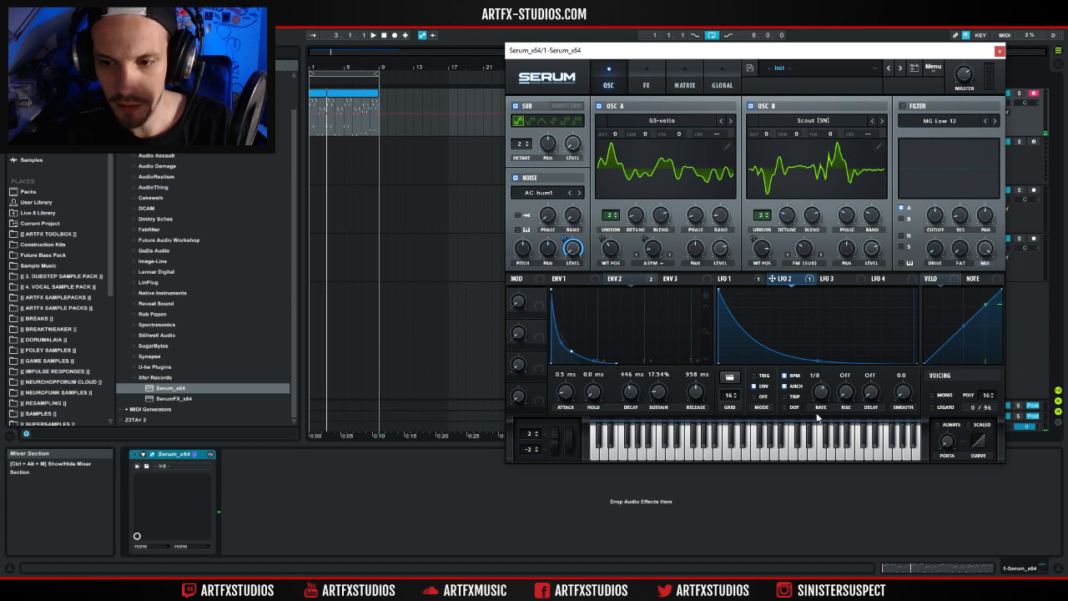
pyautogui.click(785, 375)
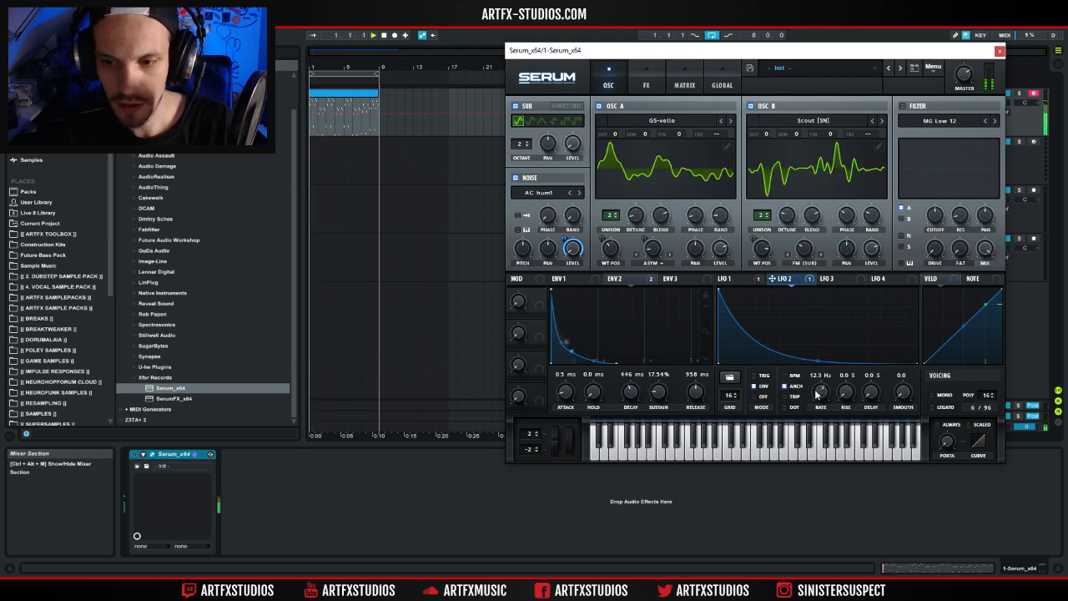
pyautogui.moveTo(816, 397); pyautogui.dragTo(816, 397)
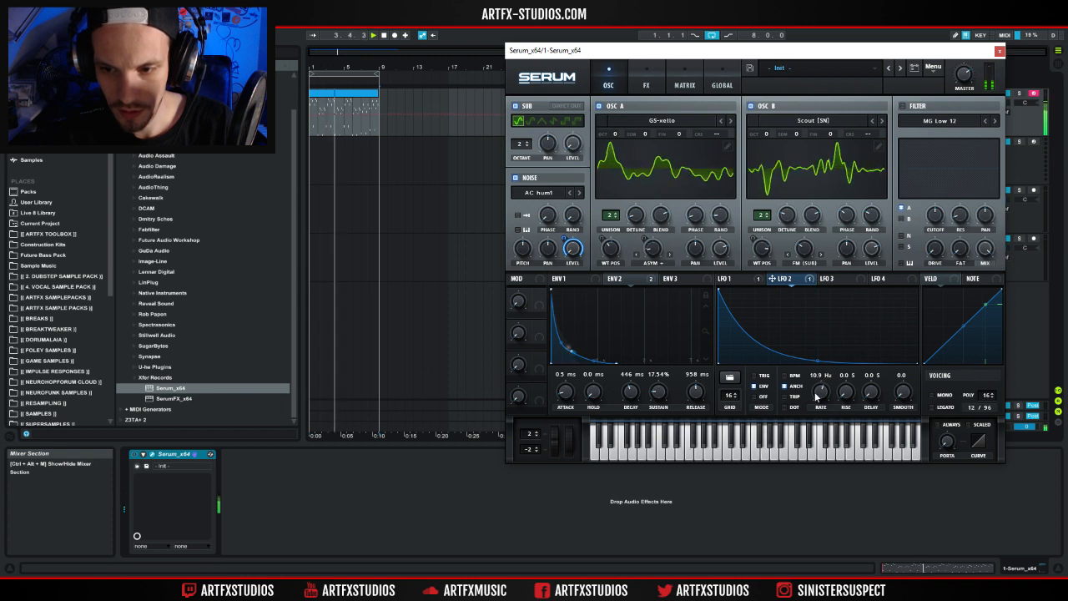
pyautogui.moveTo(561, 250)
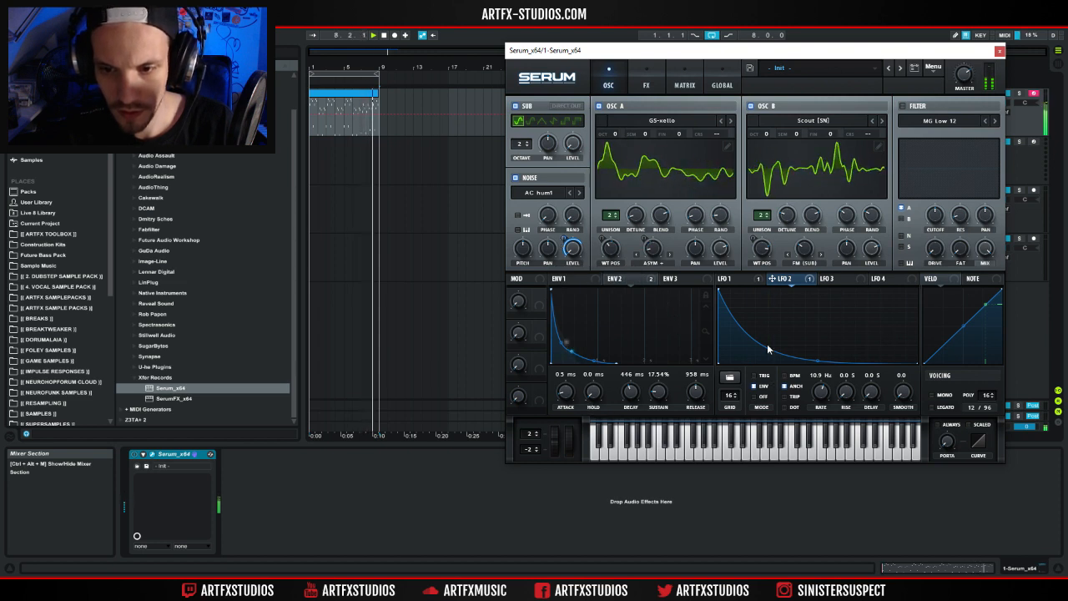
pyautogui.moveTo(728, 293)
pyautogui.mouseDown()
pyautogui.moveTo(763, 266)
pyautogui.moveTo(718, 285)
pyautogui.mouseUp()
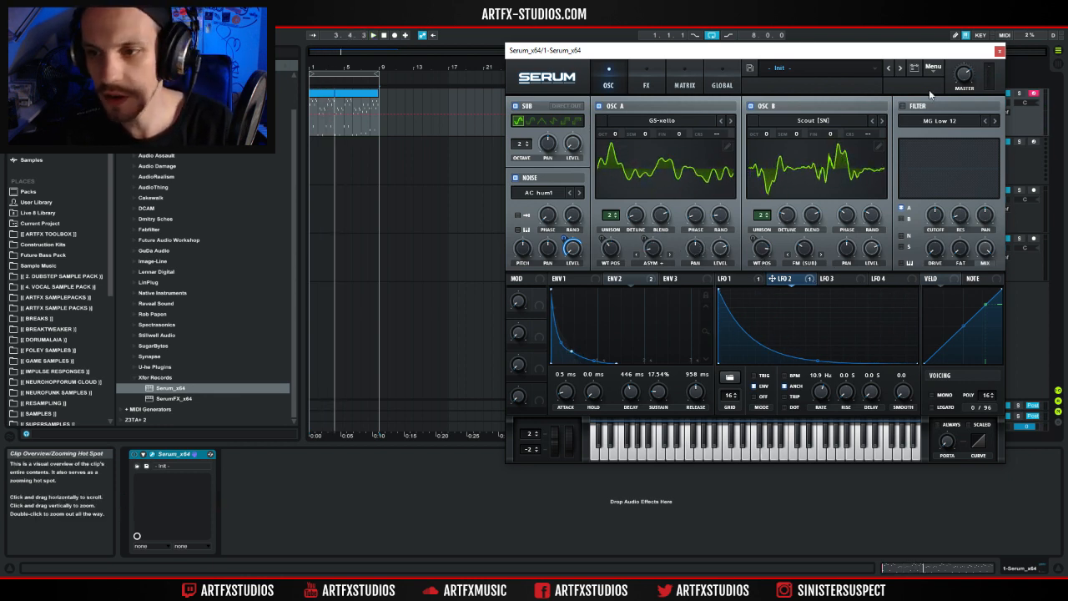
# Enable the filter and set its type to Allpasses.
pyautogui.click(903, 106)
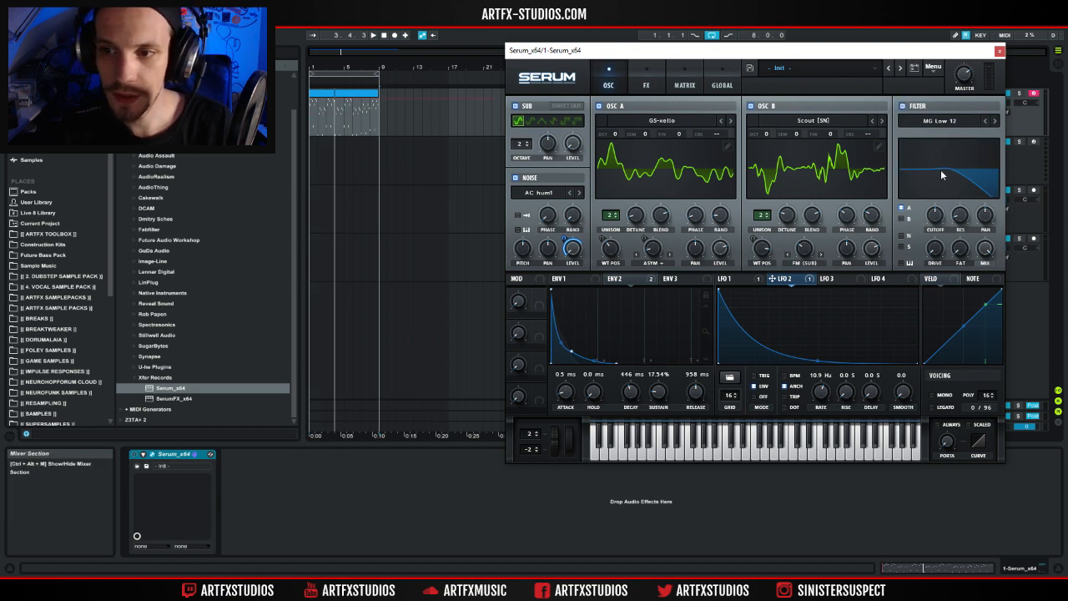
pyautogui.click(939, 122)
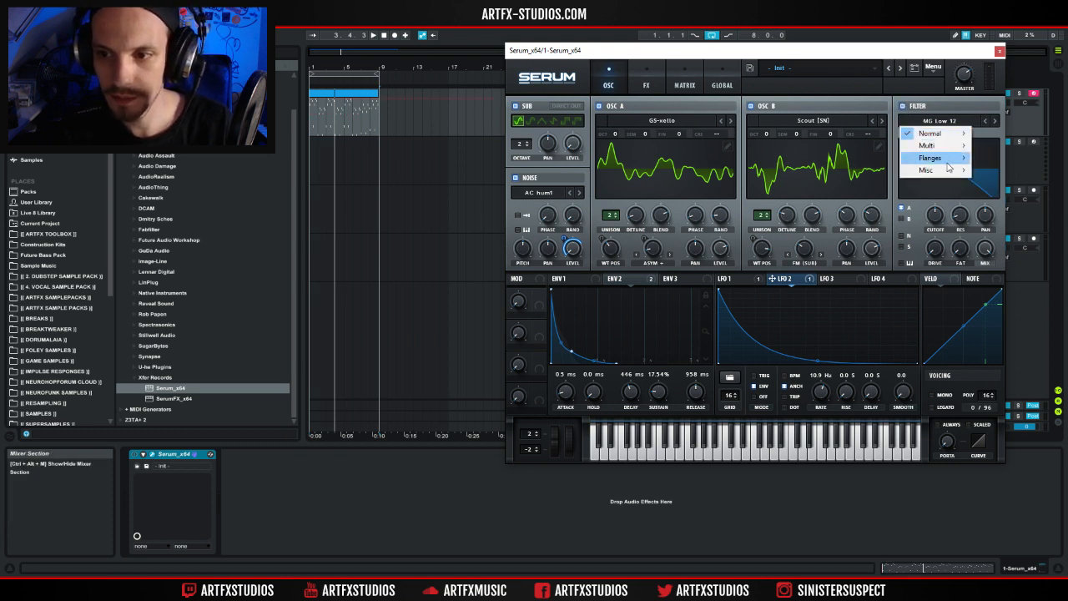
pyautogui.moveTo(927, 171)
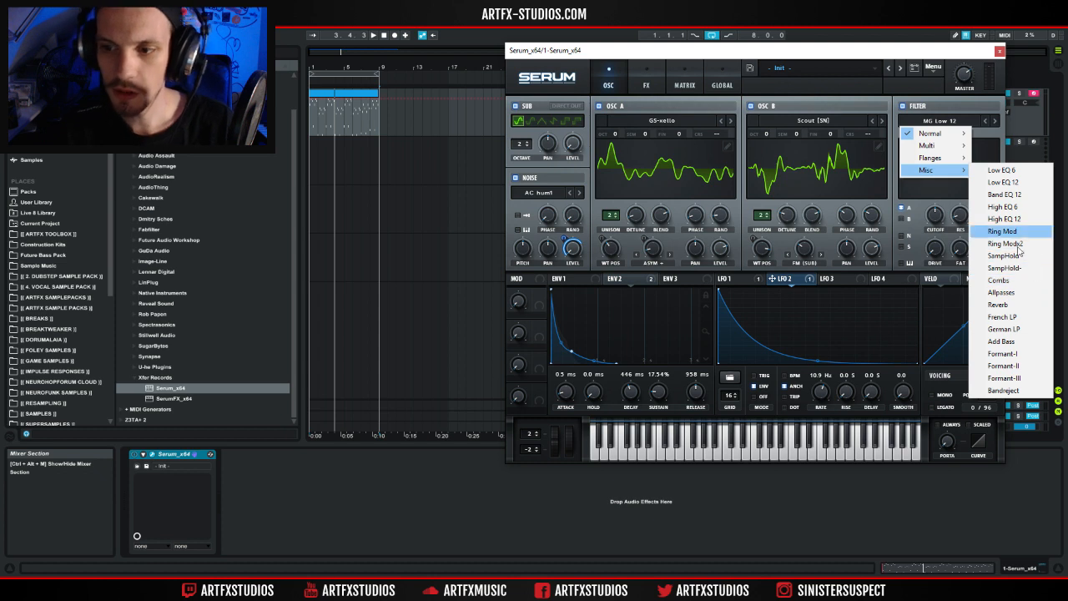
pyautogui.click(1009, 293)
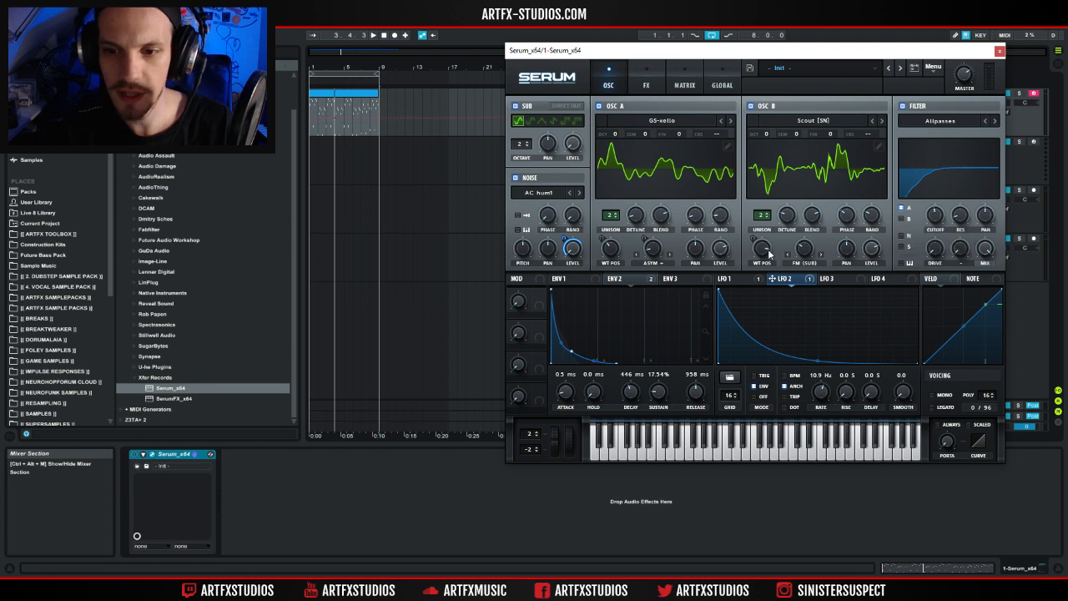
# Route oscillator B through the filter and audition the cutoff around 96 Hz with LFO 1 modulating it.
pyautogui.click(826, 279)
pyautogui.click(731, 278)
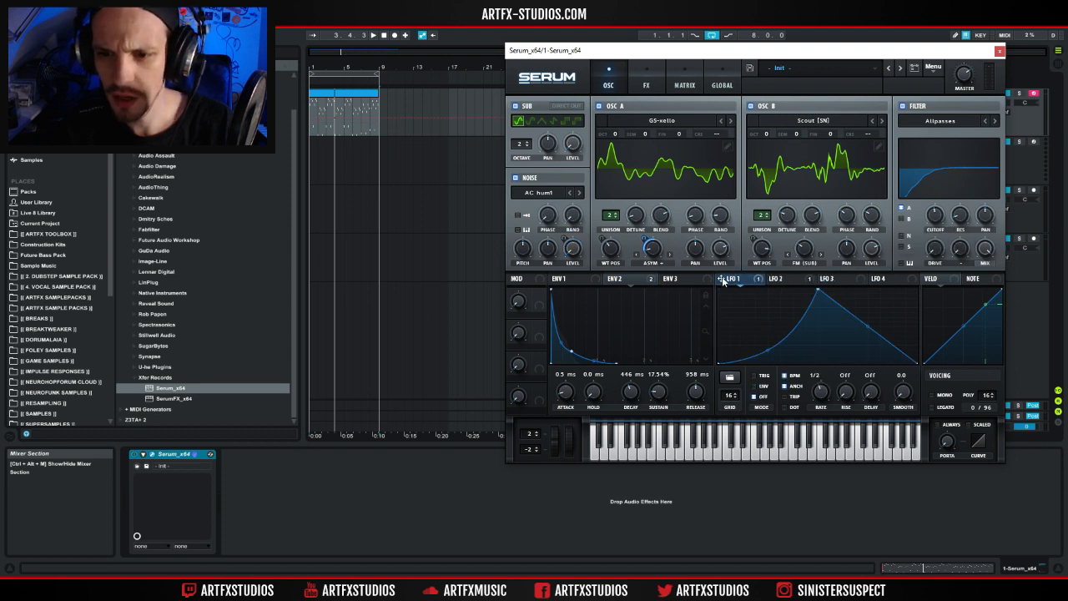
pyautogui.moveTo(926, 200); pyautogui.dragTo(933, 213)
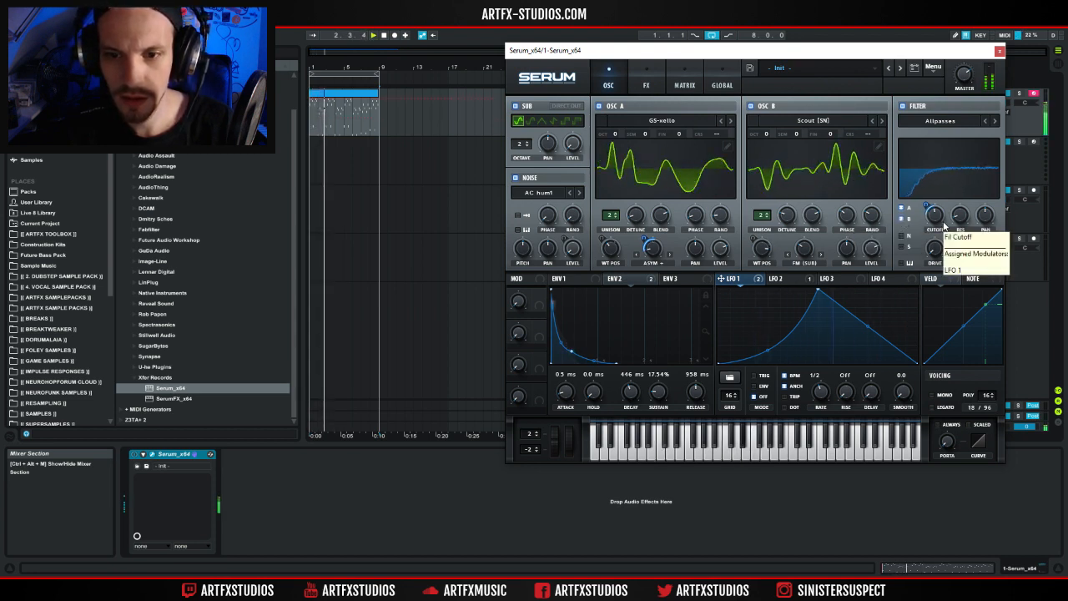
pyautogui.moveTo(935, 218); pyautogui.dragTo(926, 235)
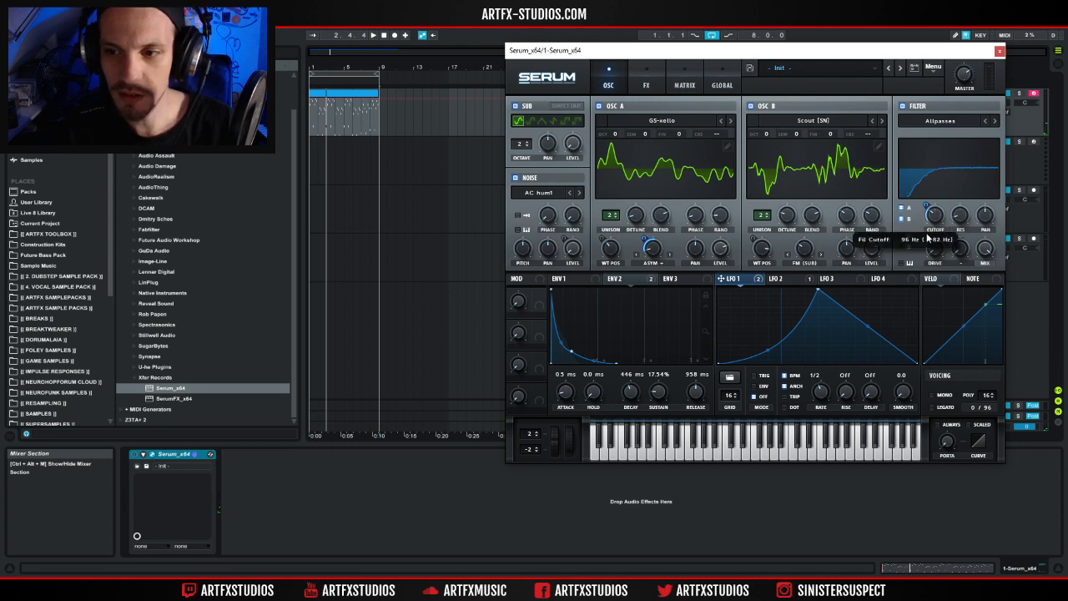
pyautogui.press('space')
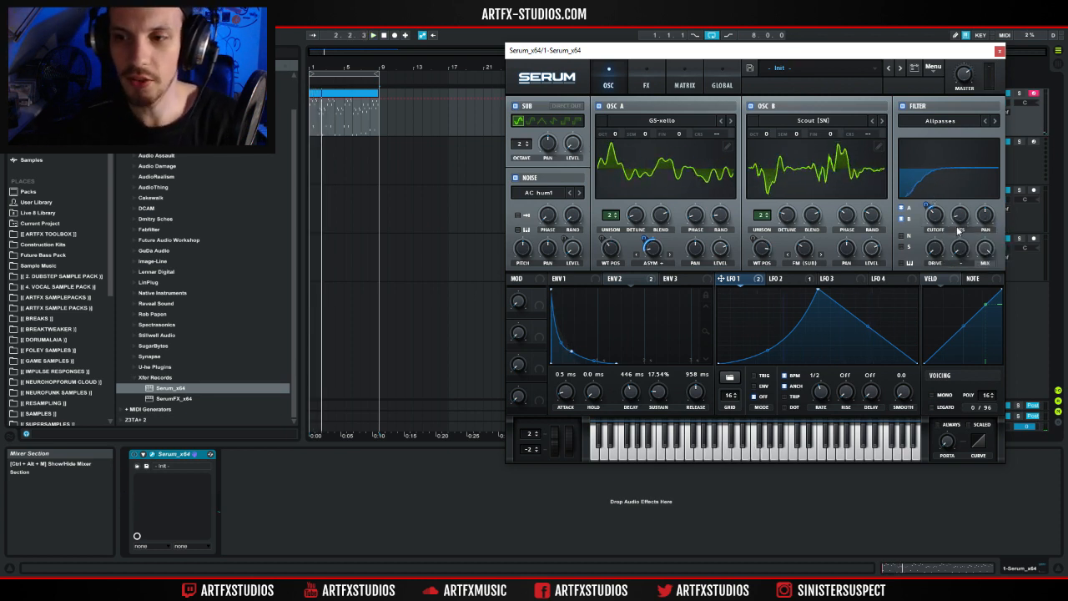
# Remove LFO 1 from the filter cutoff and switch the filter type to MG Low 18.
pyautogui.rightClick(929, 217)
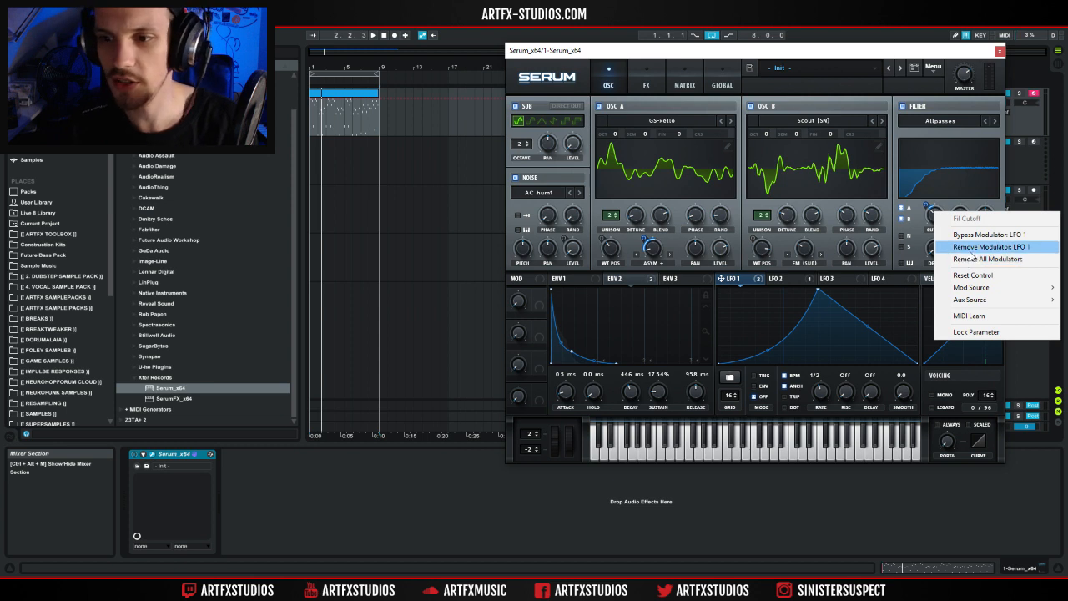
pyautogui.click(972, 246)
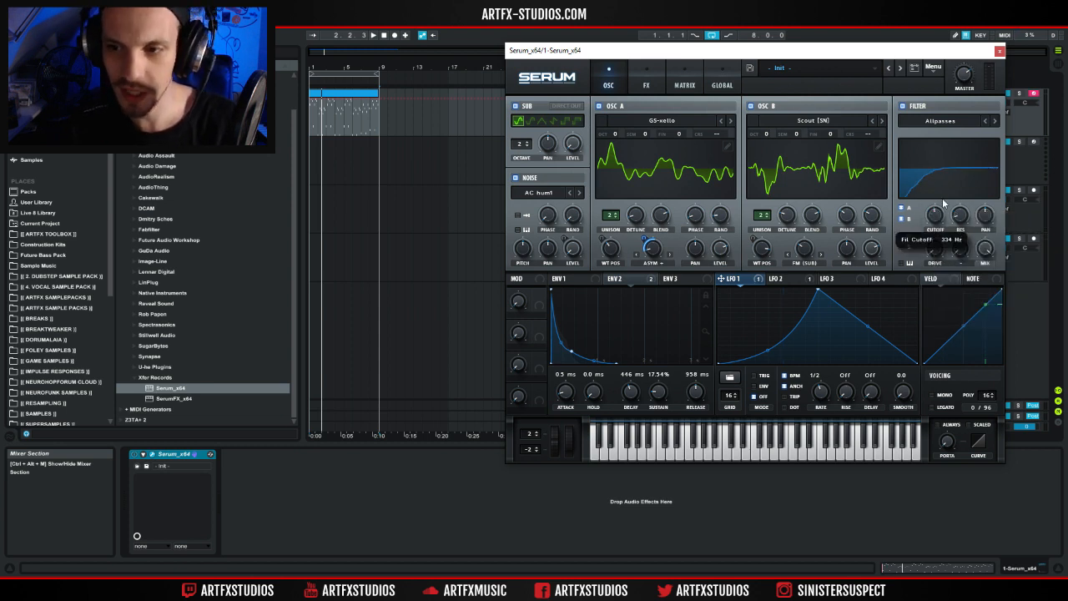
pyautogui.click(949, 123)
pyautogui.moveTo(945, 169)
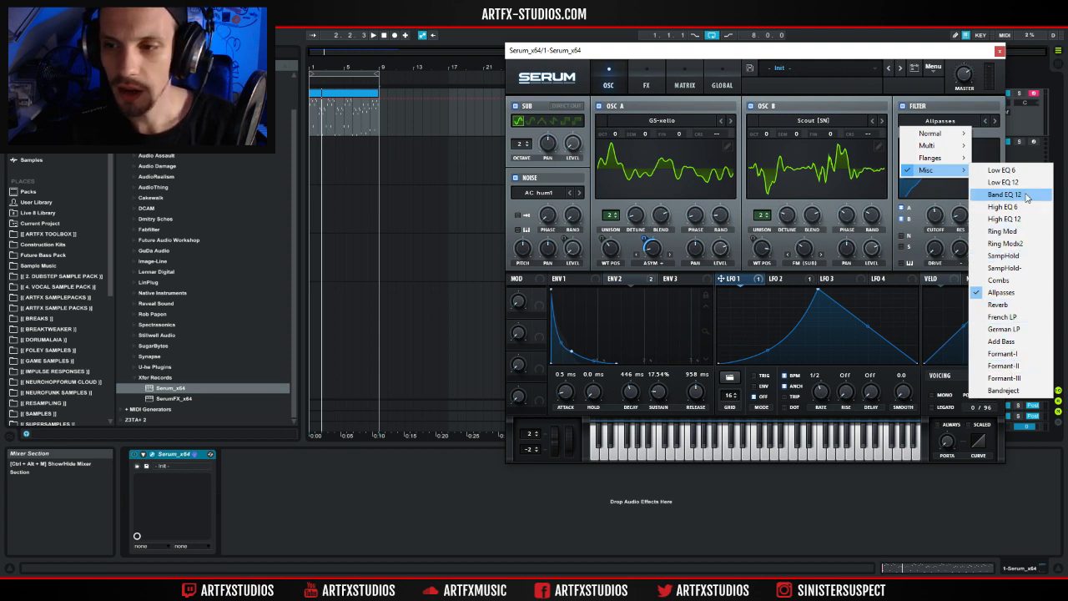
pyautogui.moveTo(938, 135)
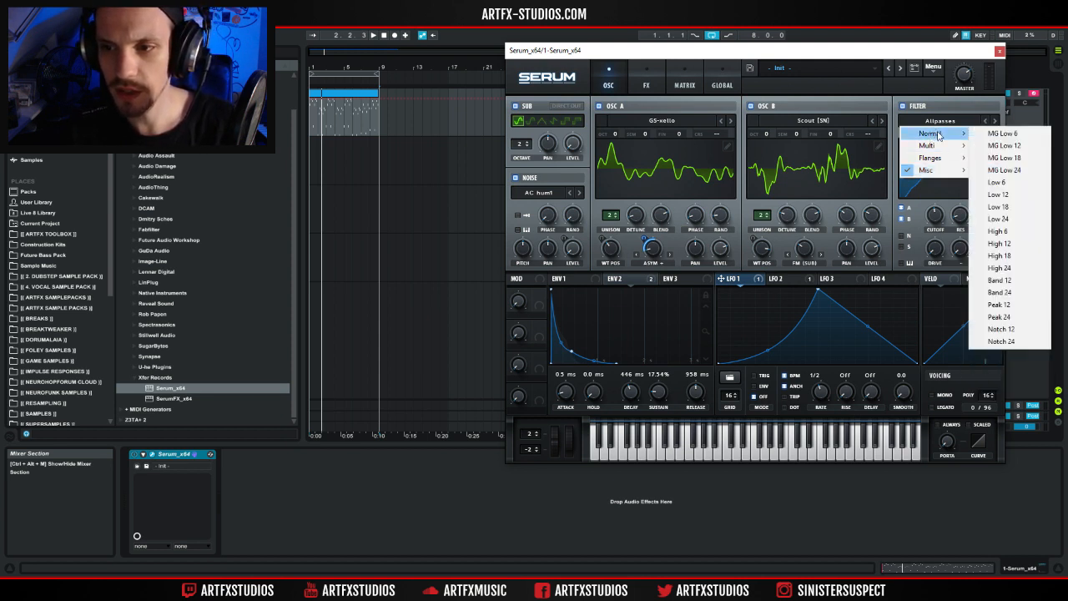
pyautogui.click(1023, 159)
# Route the noise through the filter, adjust the cutoff, and modulate it with envelope 2 by about 30.
pyautogui.moveTo(937, 214)
pyautogui.mouseDown()
pyautogui.moveTo(944, 195)
pyautogui.moveTo(936, 234)
pyautogui.moveTo(945, 202)
pyautogui.mouseUp()
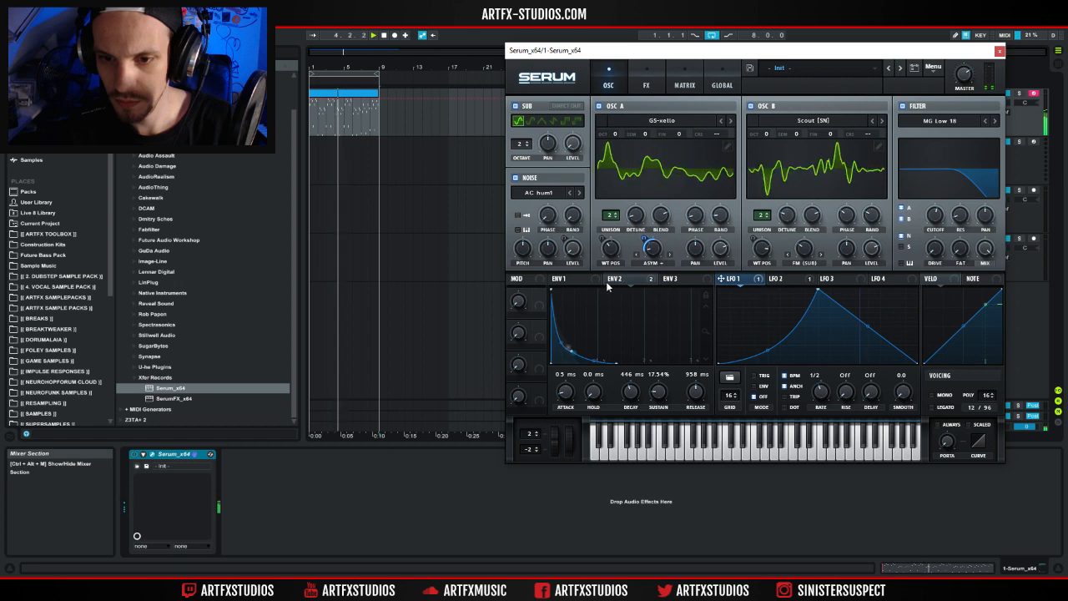
pyautogui.moveTo(936, 218); pyautogui.dragTo(927, 198)
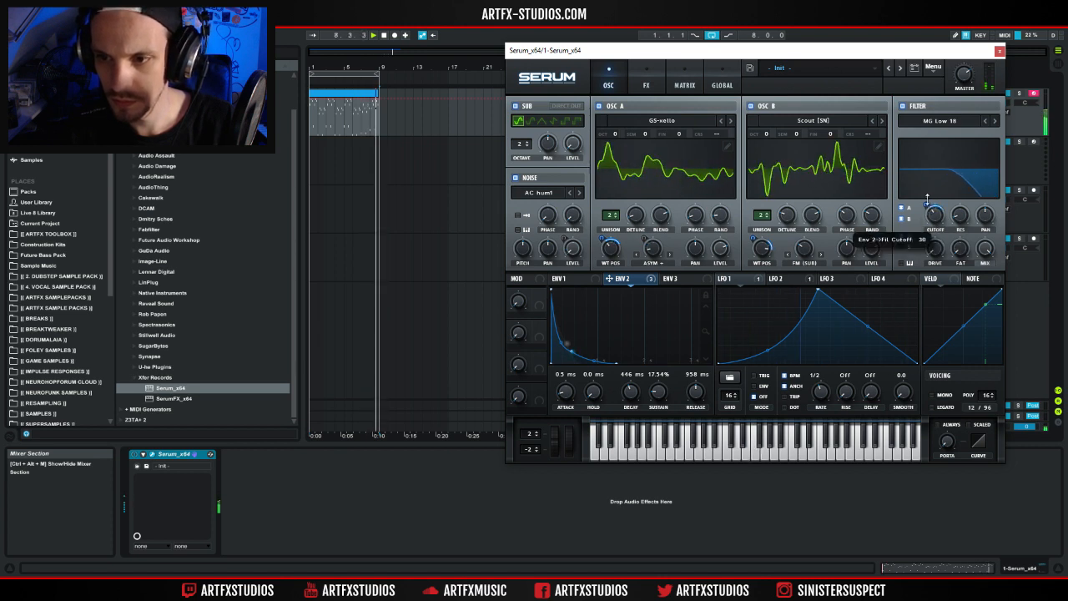
pyautogui.click(674, 279)
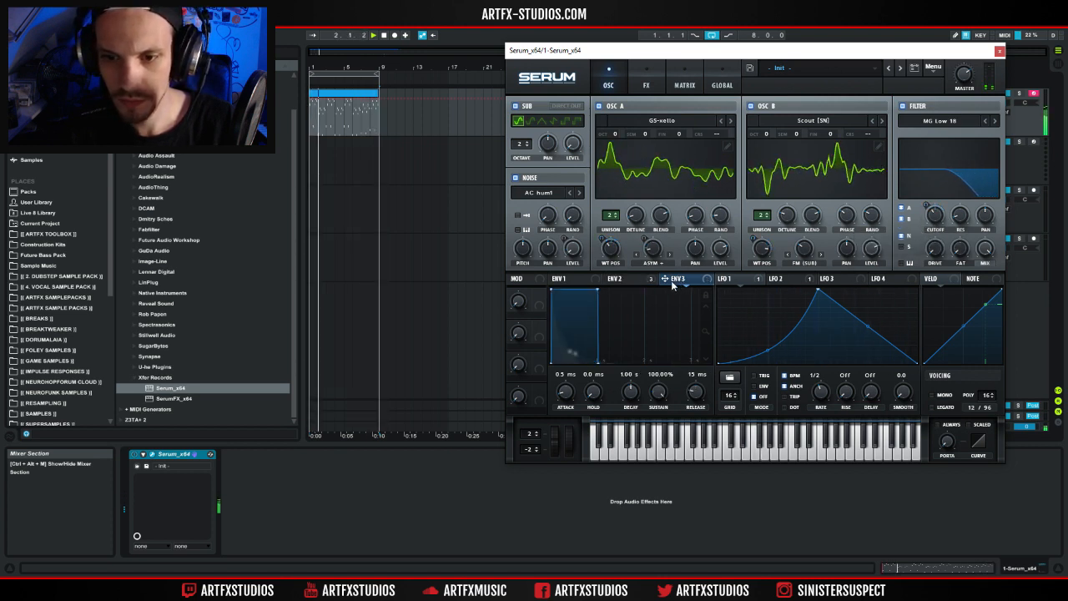
# Add LFO 2 as a modulator of the filter cutoff and set the LFO's rate to 12.3 Hz.
pyautogui.click(772, 281)
pyautogui.moveTo(771, 281); pyautogui.dragTo(931, 213)
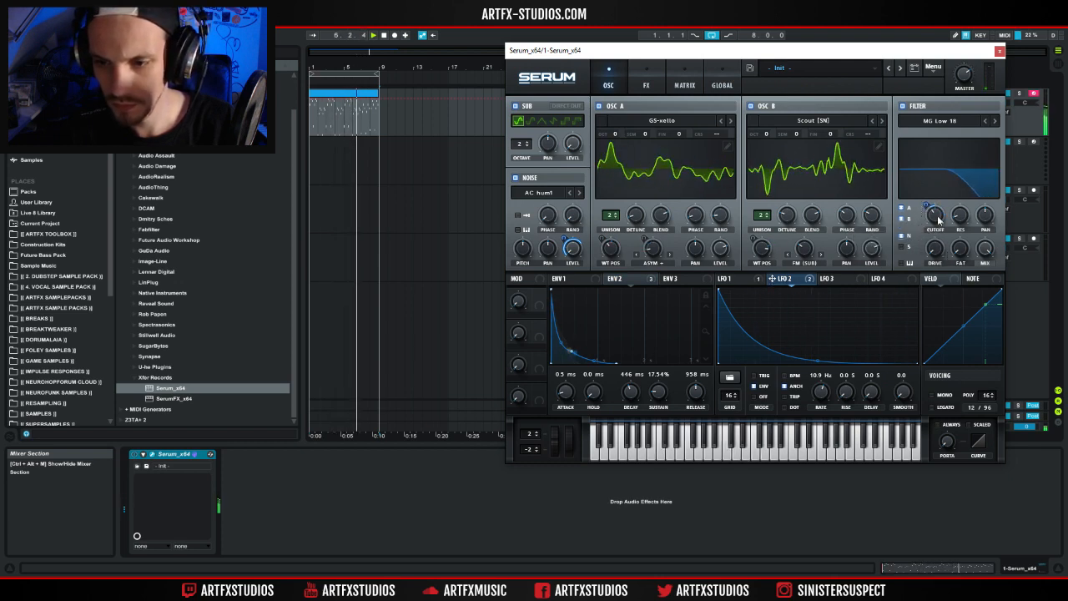
pyautogui.moveTo(925, 206); pyautogui.dragTo(926, 202)
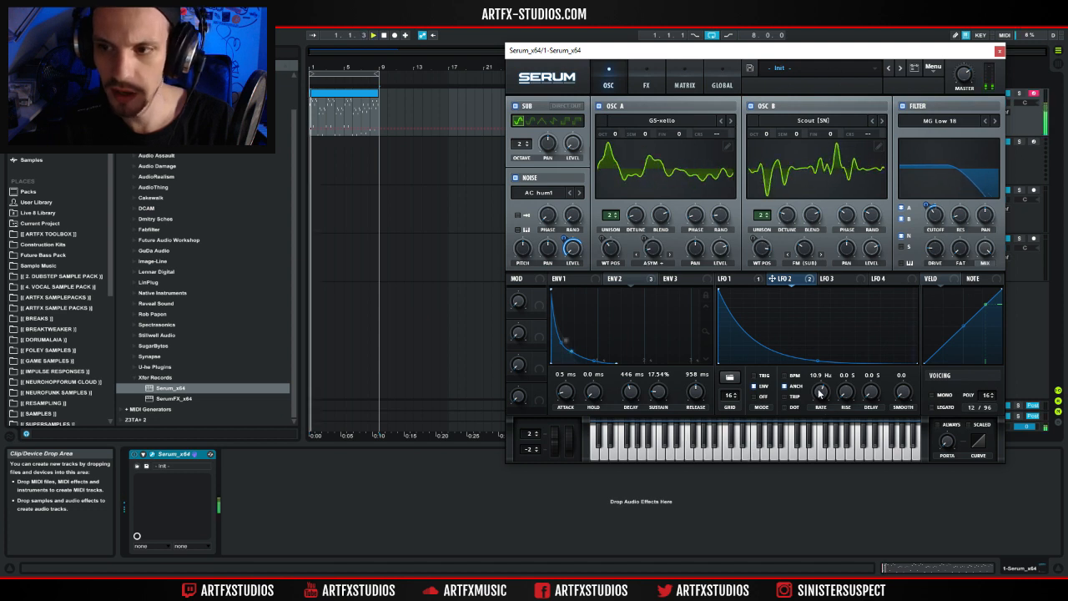
pyautogui.press('space')
pyautogui.moveTo(820, 395)
pyautogui.mouseDown()
pyautogui.moveTo(817, 430)
pyautogui.moveTo(819, 392)
pyautogui.mouseUp()
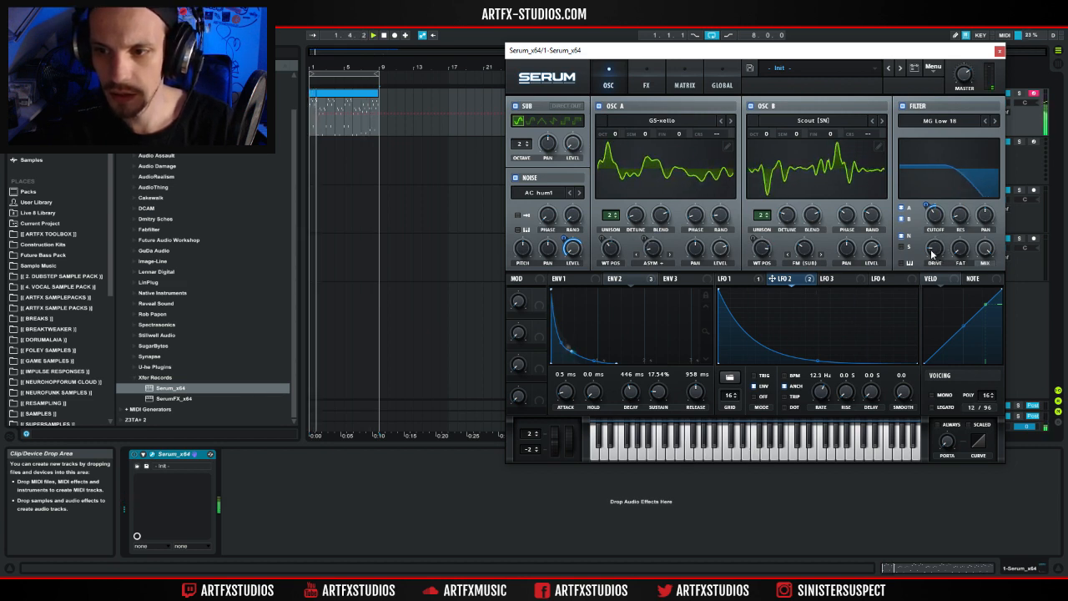
# Enable the Distortion effect and set its type to Asym.
pyautogui.click(644, 83)
pyautogui.click(612, 82)
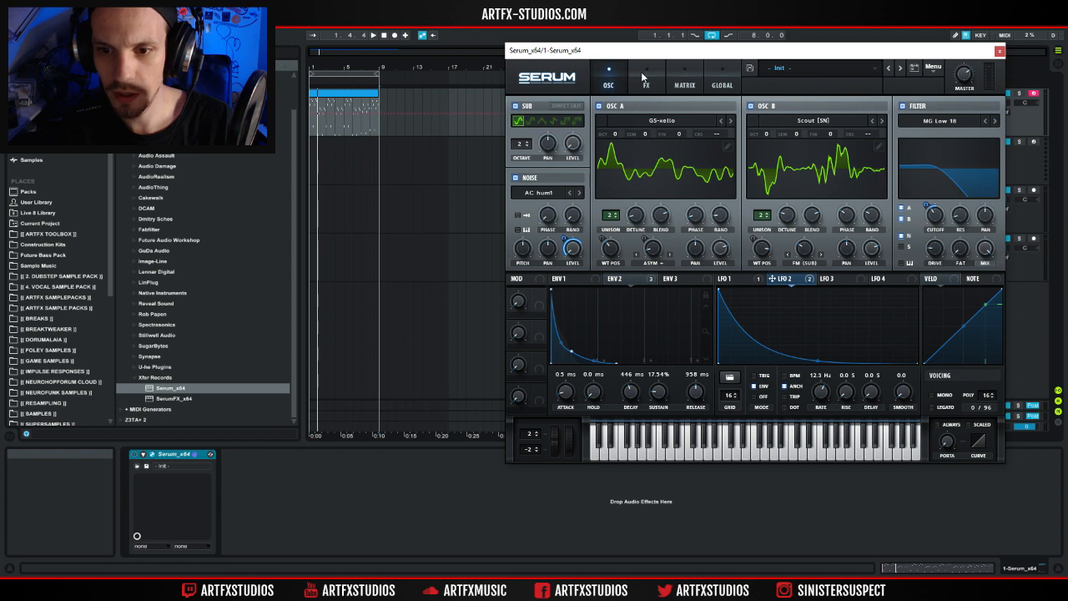
pyautogui.click(644, 80)
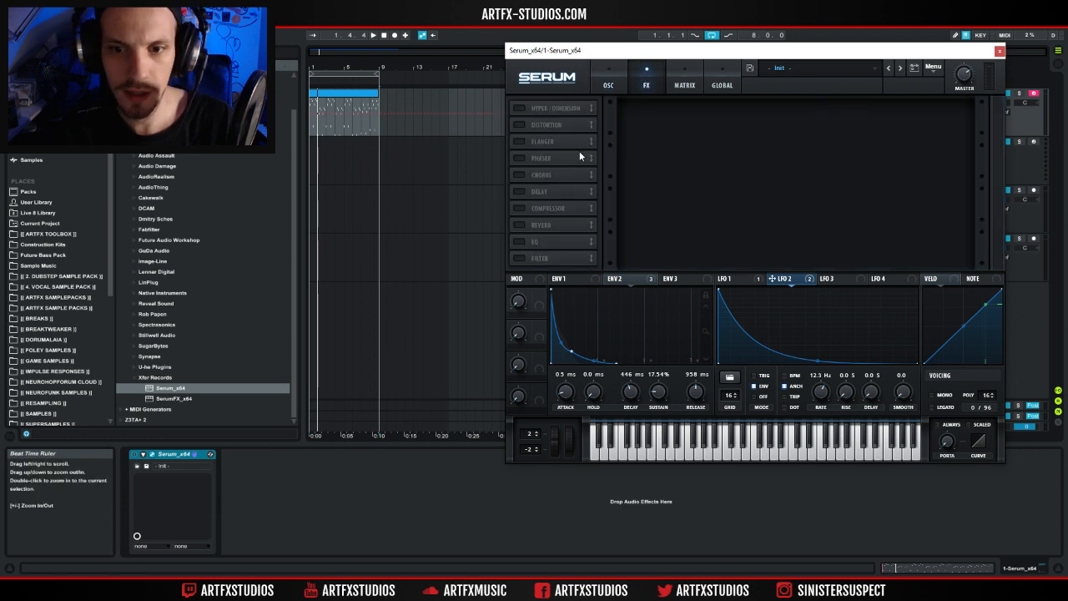
pyautogui.click(518, 124)
pyautogui.click(698, 122)
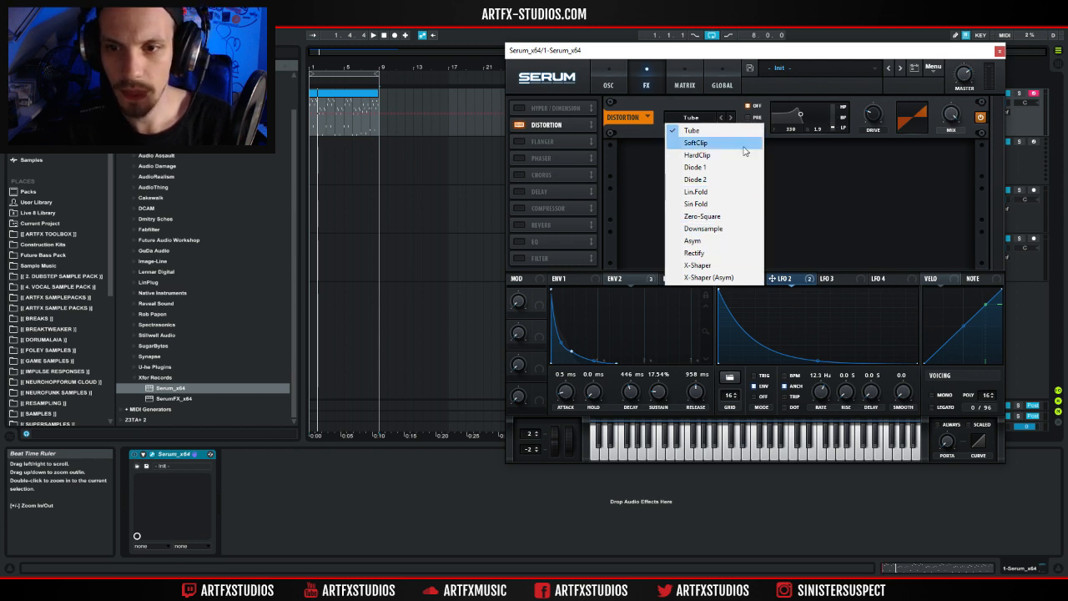
pyautogui.click(720, 242)
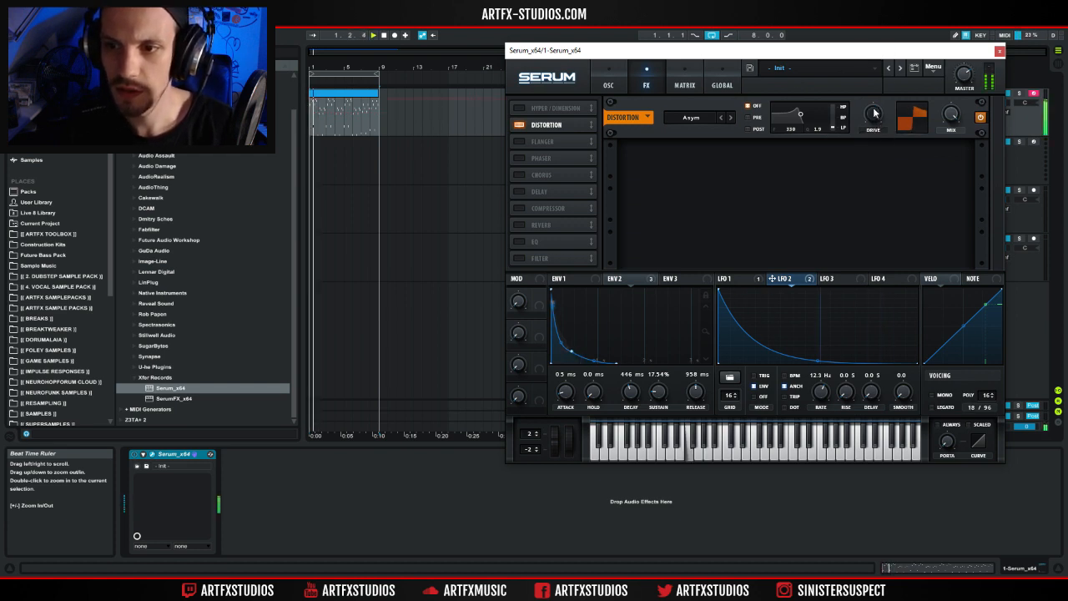
# Set the distortion's filter to pre, blend it towards band-pass, and set its frequency to 147 Hz during playback.
pyautogui.click(747, 117)
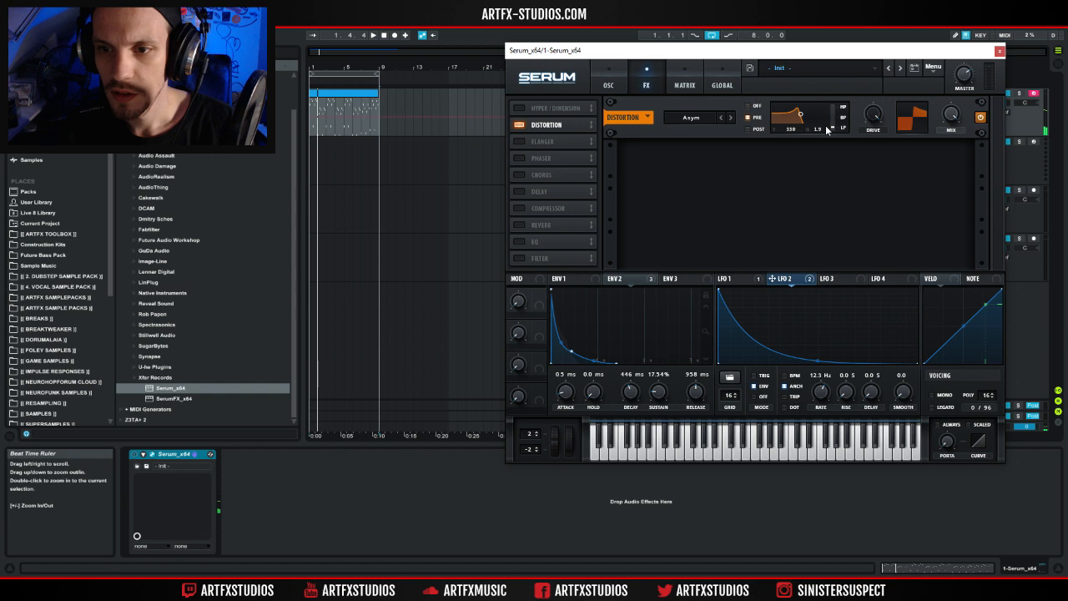
pyautogui.moveTo(840, 102); pyautogui.dragTo(847, 79)
pyautogui.press('space')
pyautogui.moveTo(791, 129); pyautogui.dragTo(786, 188)
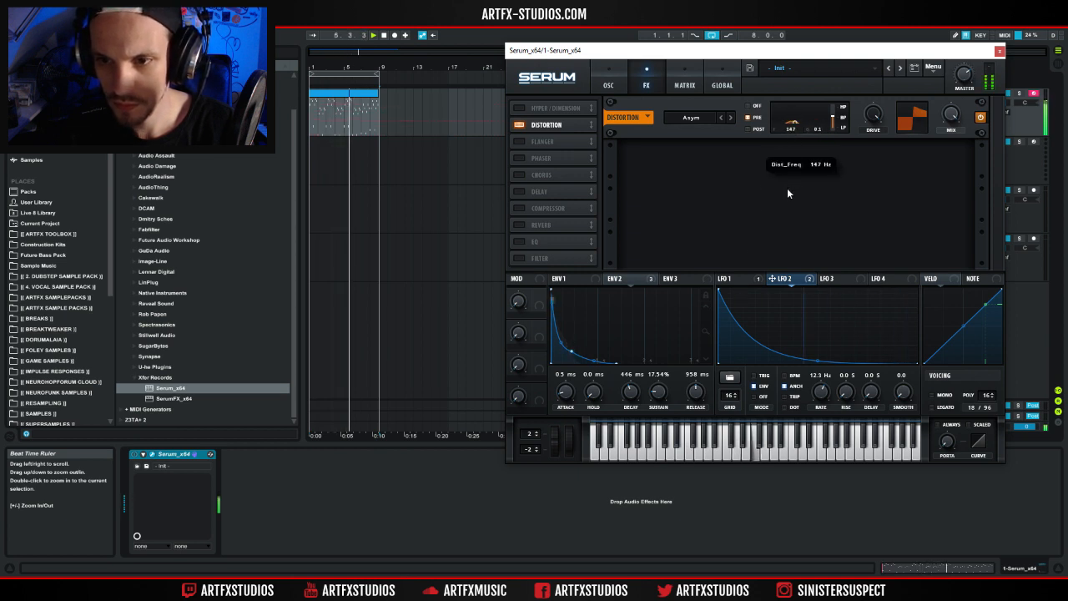
# Modulate the distortion's filter frequency with LFO 2 and envelope 2, then set its mix to 0% and modulate that with both.
pyautogui.moveTo(772, 282); pyautogui.dragTo(799, 145)
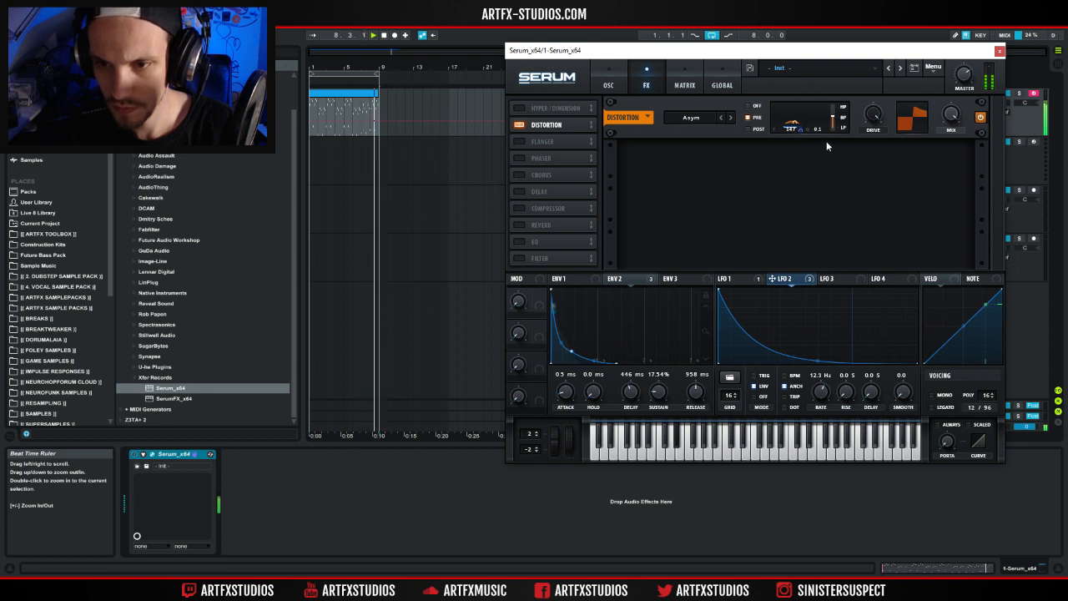
pyautogui.moveTo(614, 281); pyautogui.dragTo(802, 158)
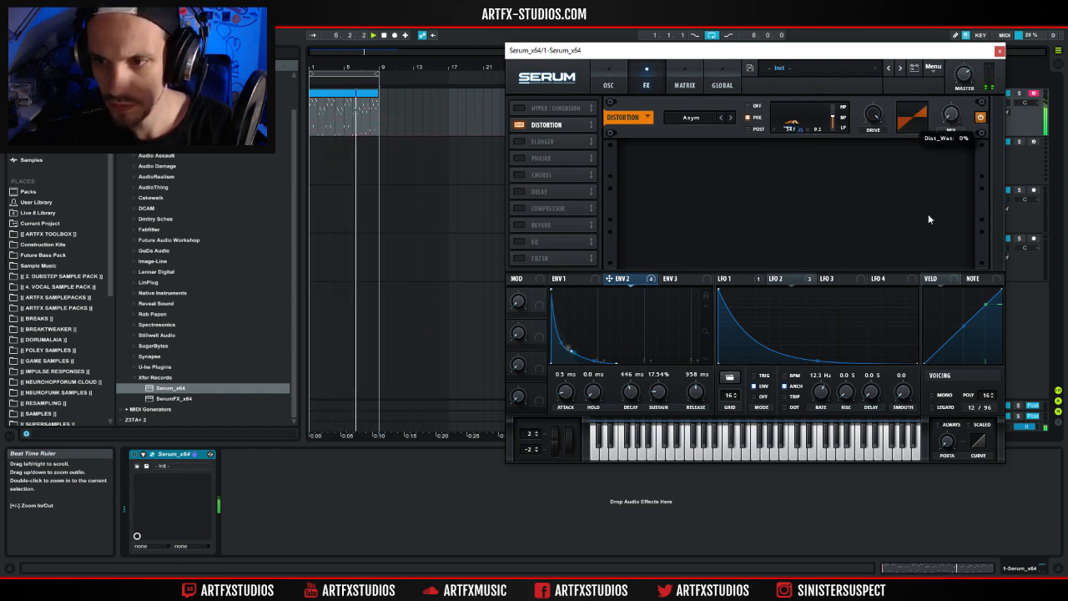
pyautogui.moveTo(773, 280); pyautogui.dragTo(939, 147)
pyautogui.moveTo(613, 280); pyautogui.dragTo(924, 90)
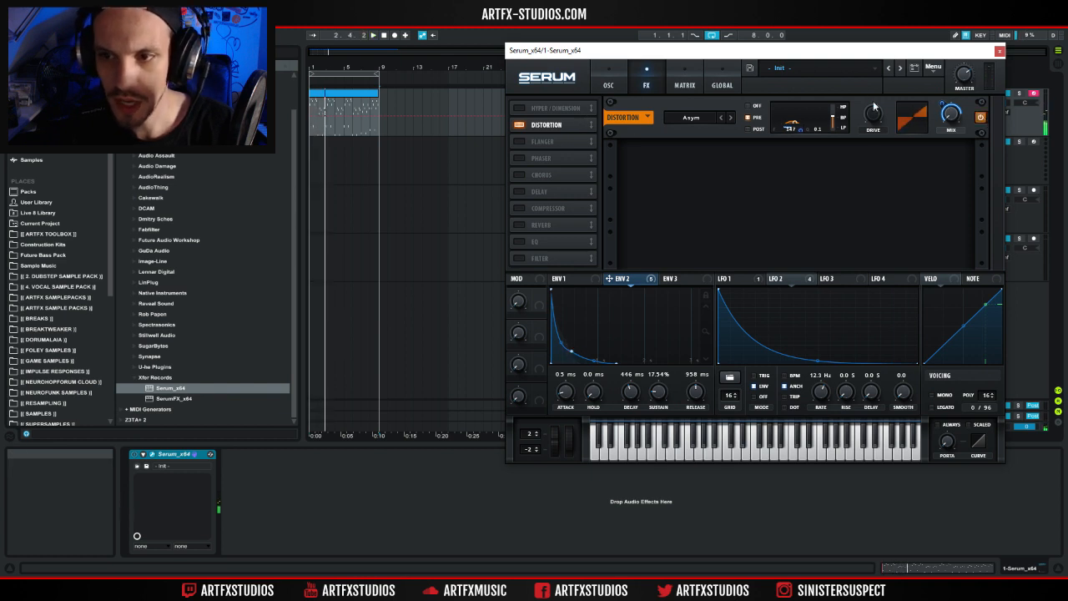
# Compare the sound with the distortion bypassed, and add the Chorus effect with its depth and mix adjusted during playback.
pyautogui.press('space')
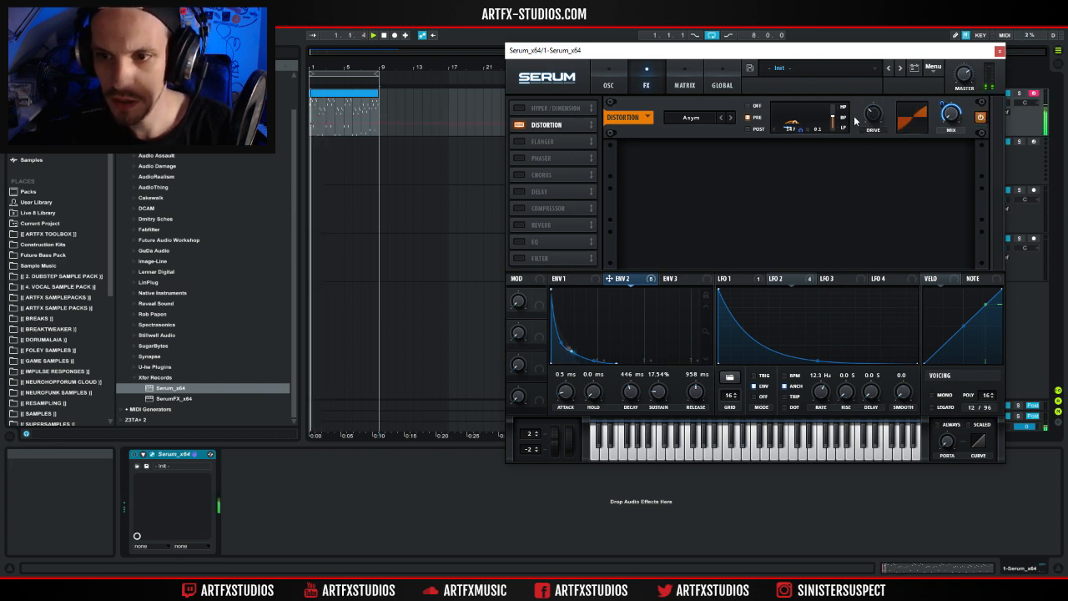
pyautogui.click(981, 117)
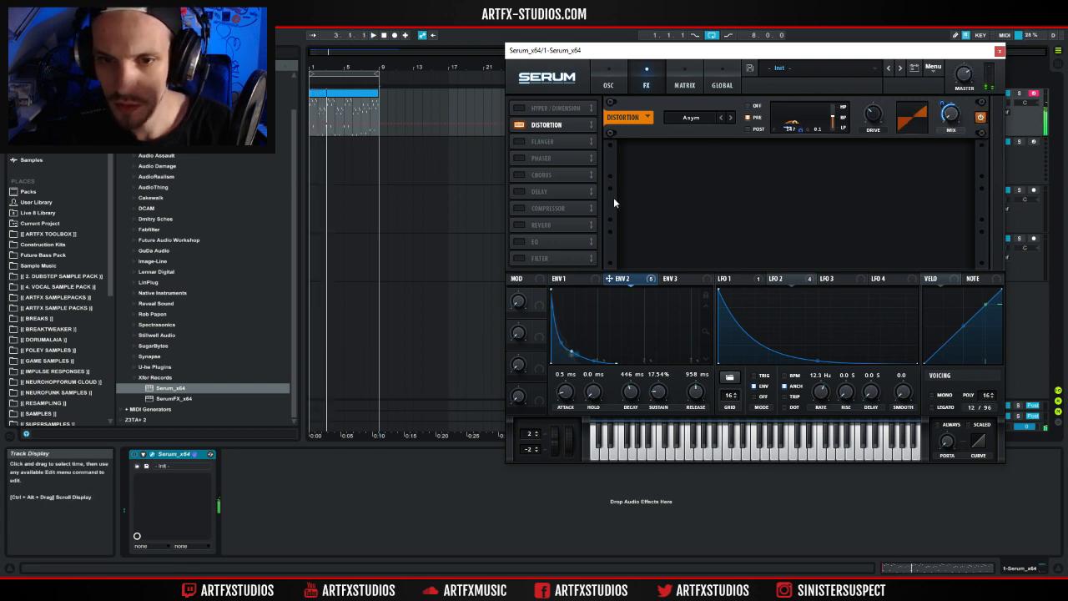
pyautogui.click(518, 175)
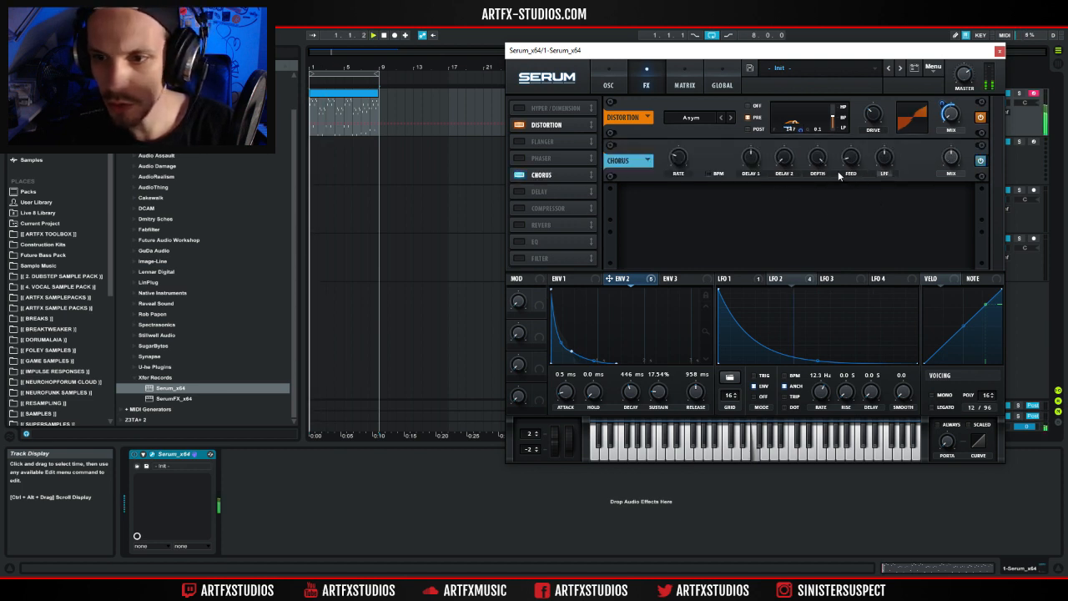
pyautogui.moveTo(799, 206); pyautogui.dragTo(798, 178)
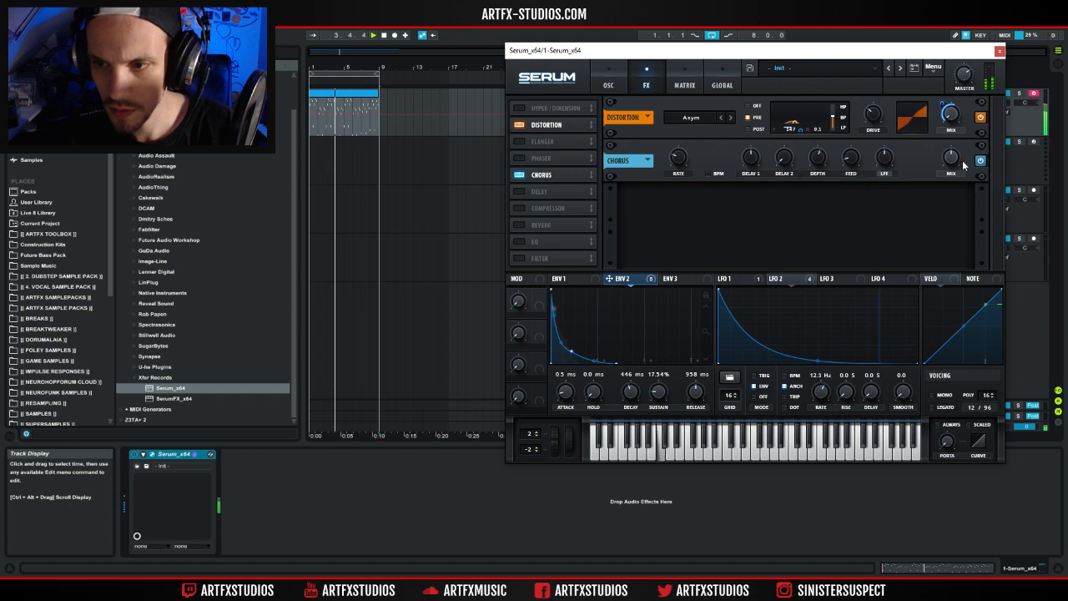
pyautogui.press('space')
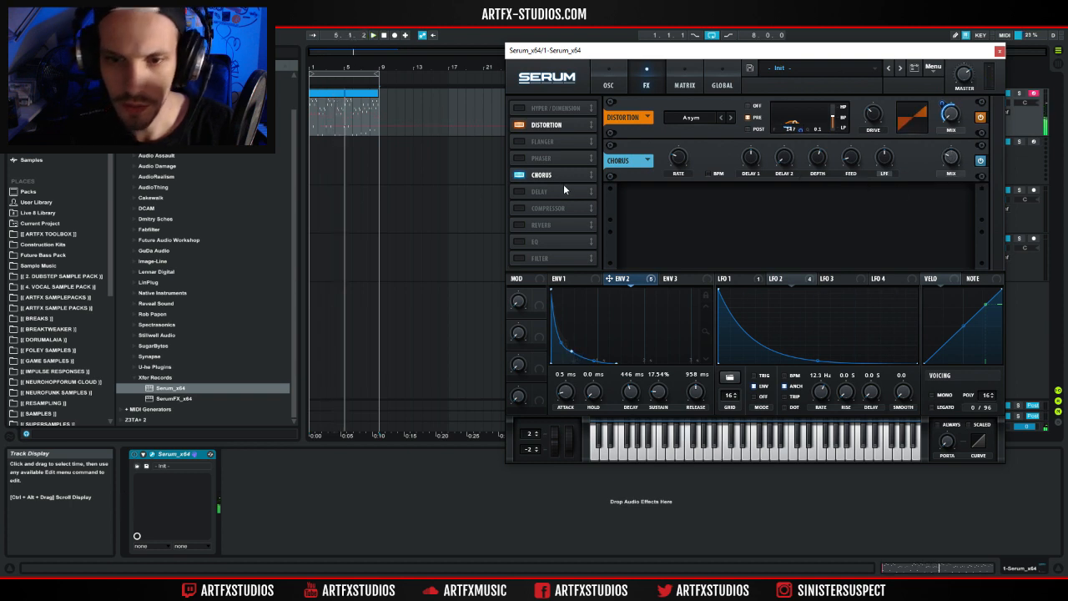
# Enable the Compressor effect in multiband mode and adjust its gain during playback.
pyautogui.click(519, 208)
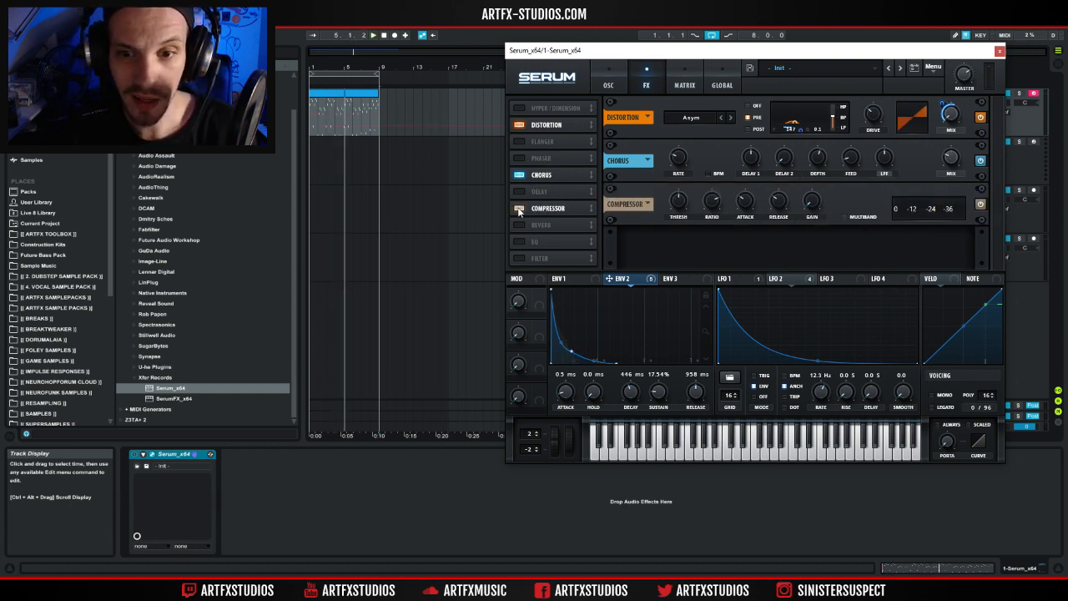
pyautogui.click(838, 220)
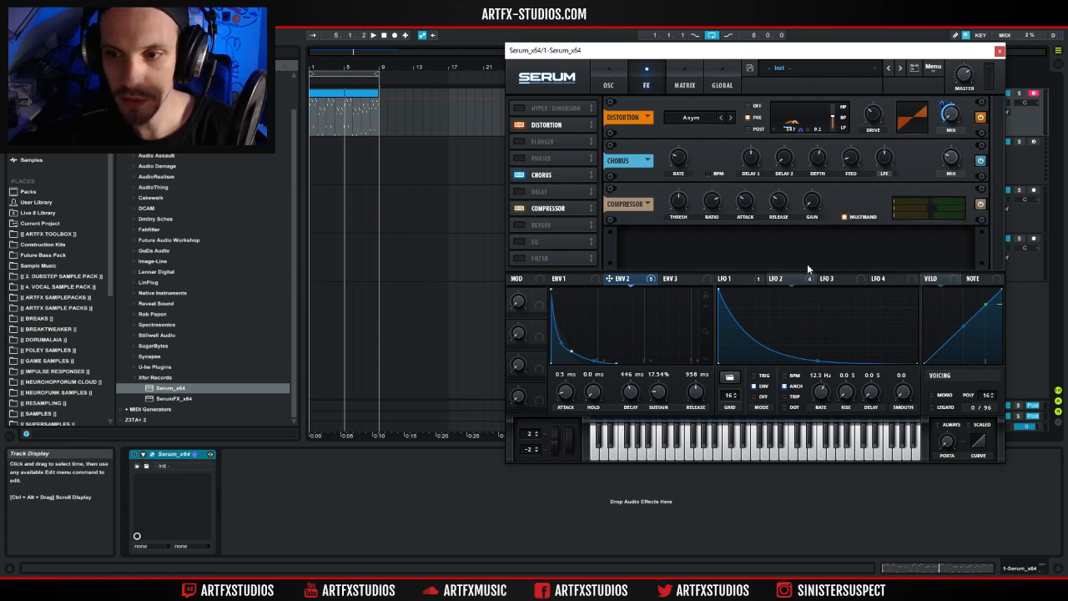
pyautogui.press('space')
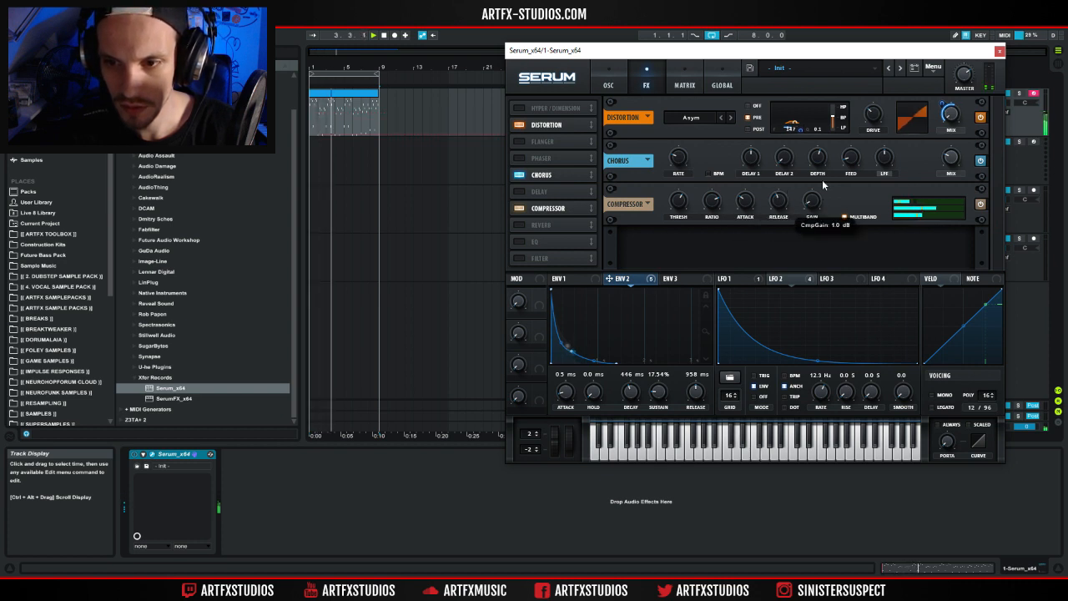
pyautogui.moveTo(822, 161); pyautogui.dragTo(828, 132)
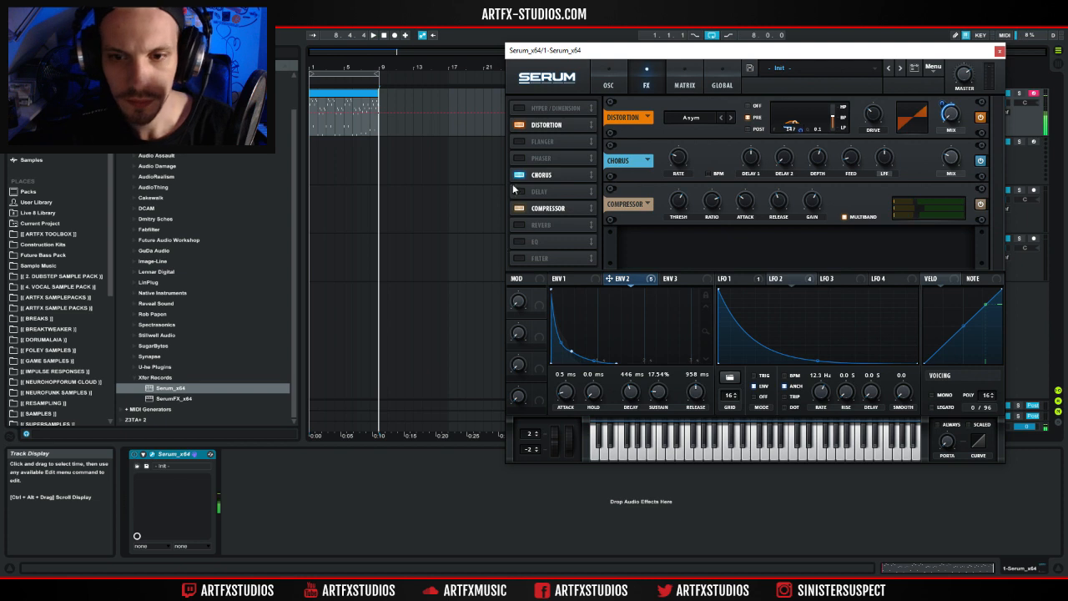
# Enable the Flanger effect, sync its rate to BPM, and audition it during playback.
pyautogui.click(539, 143)
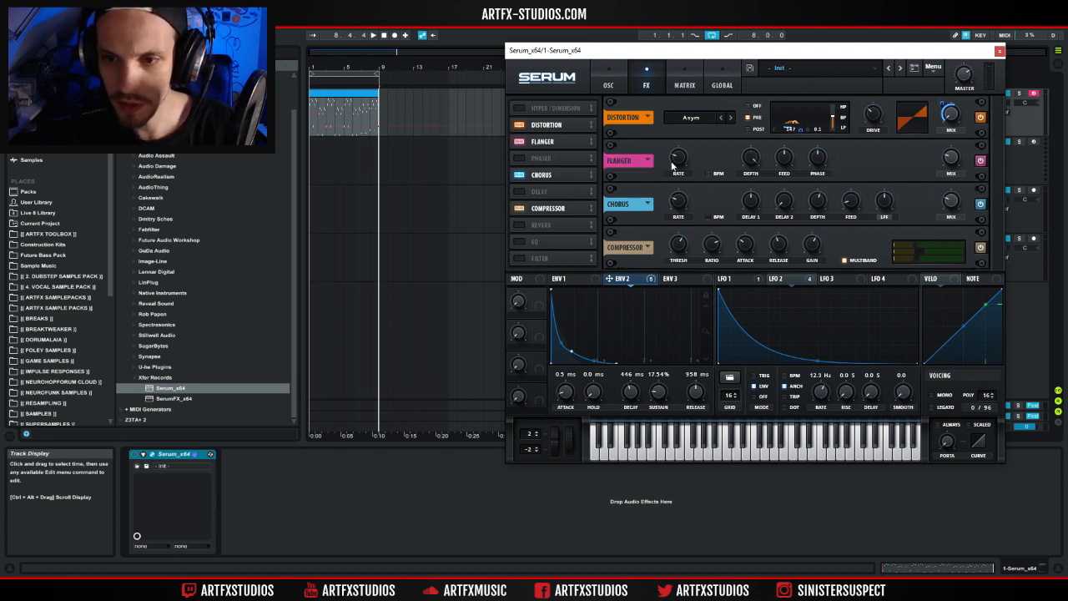
pyautogui.click(707, 173)
pyautogui.press('space')
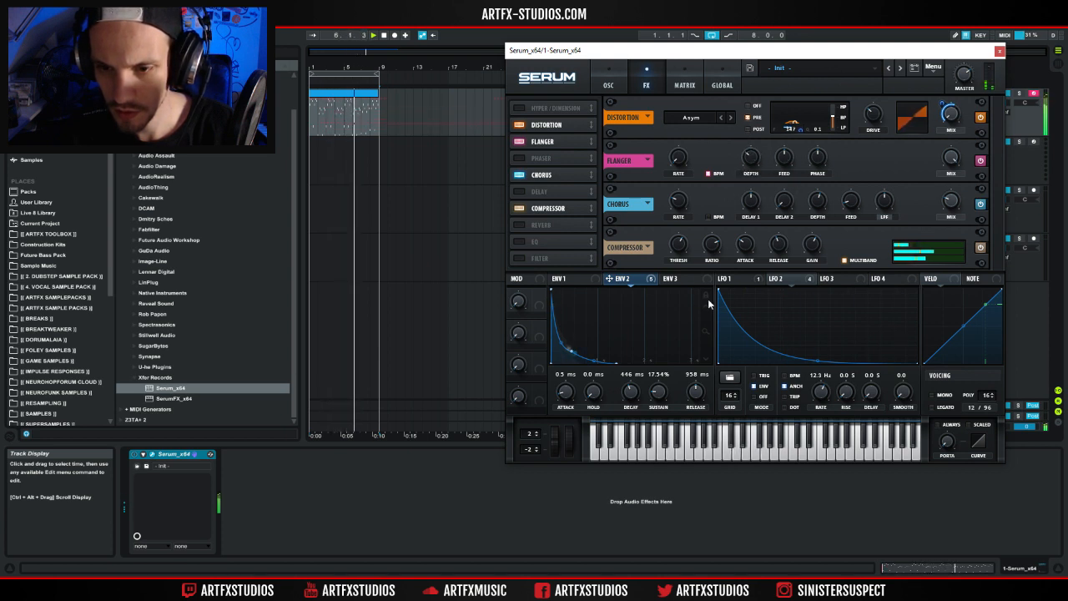
# Try modulating the flanger's depth with LFO 2, and remove that modulation.
pyautogui.moveTo(782, 279); pyautogui.dragTo(749, 157)
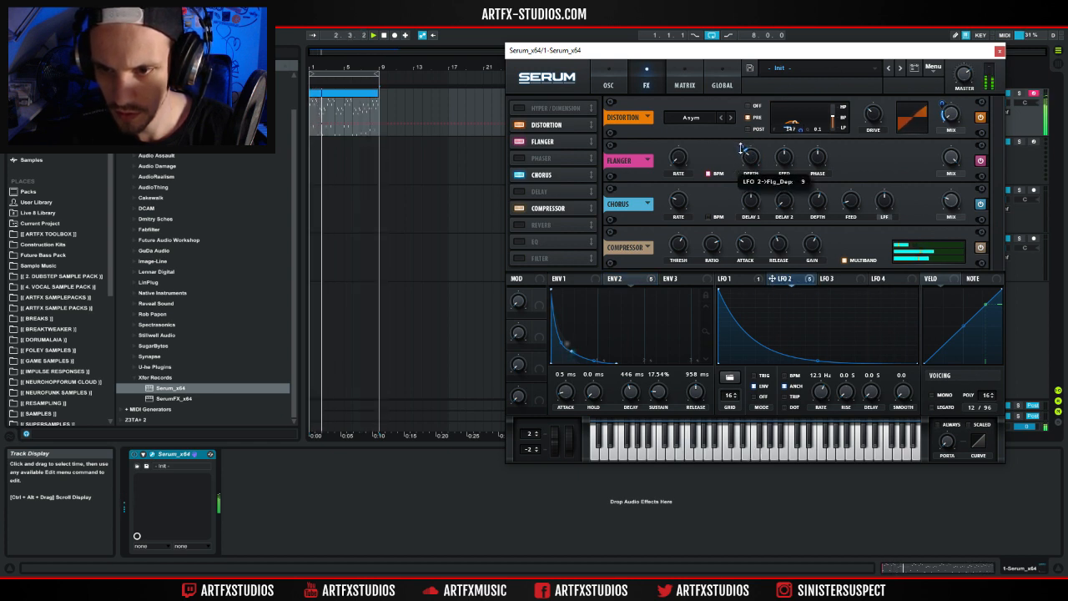
pyautogui.rightClick(749, 156)
pyautogui.click(785, 184)
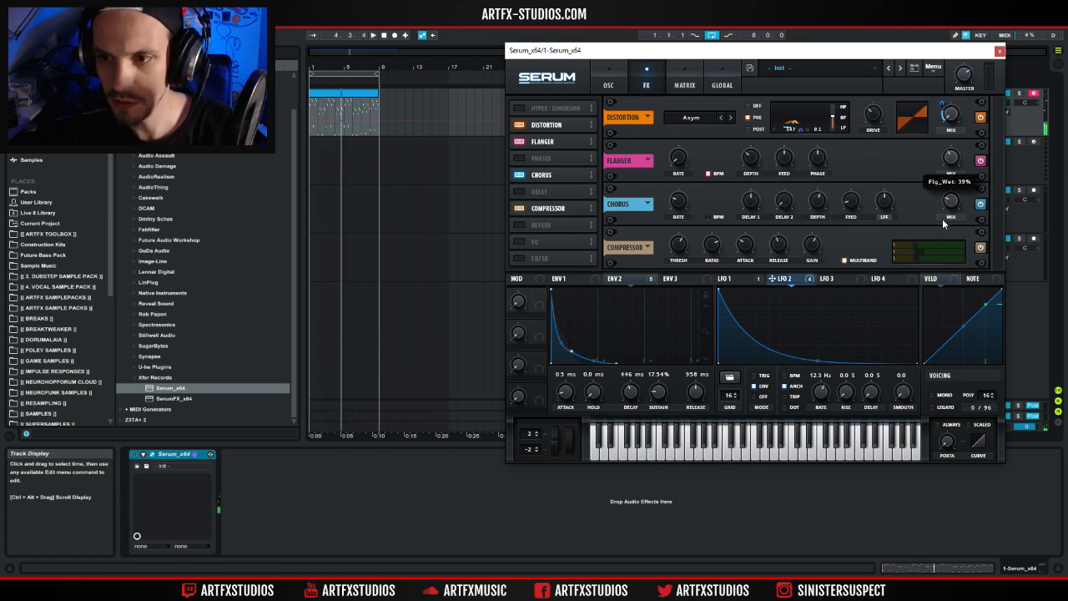
# Set the flanger's mix to 39% and adjust its rate during playback.
pyautogui.press('space')
pyautogui.moveTo(683, 156); pyautogui.dragTo(682, 134)
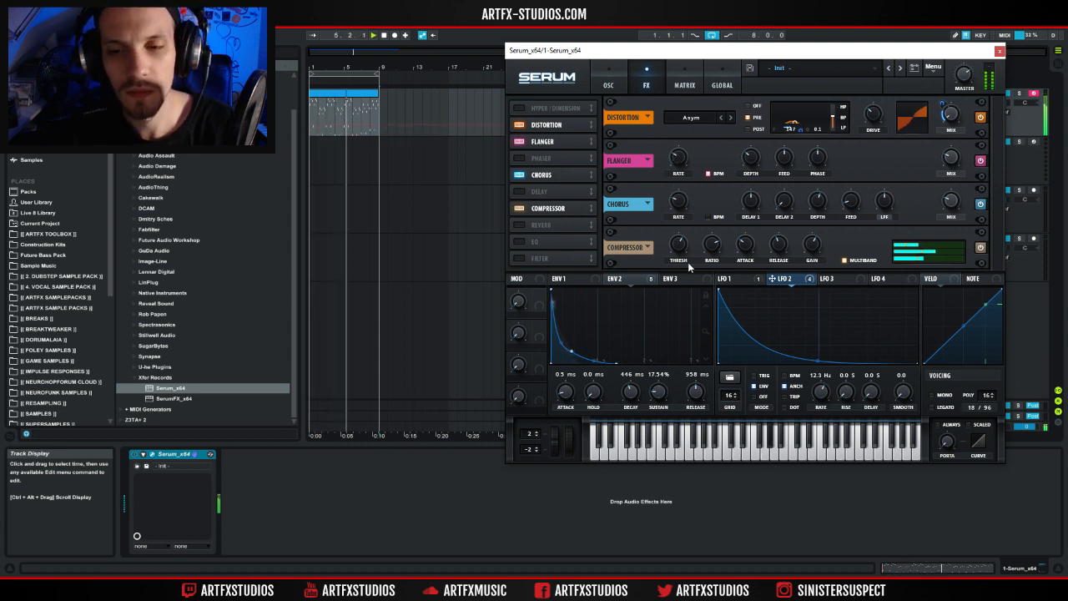
# Add a hall Reverb with 0% size, 19% low cut and an adjusted decay, and place it ahead of the compressor.
pyautogui.click(520, 224)
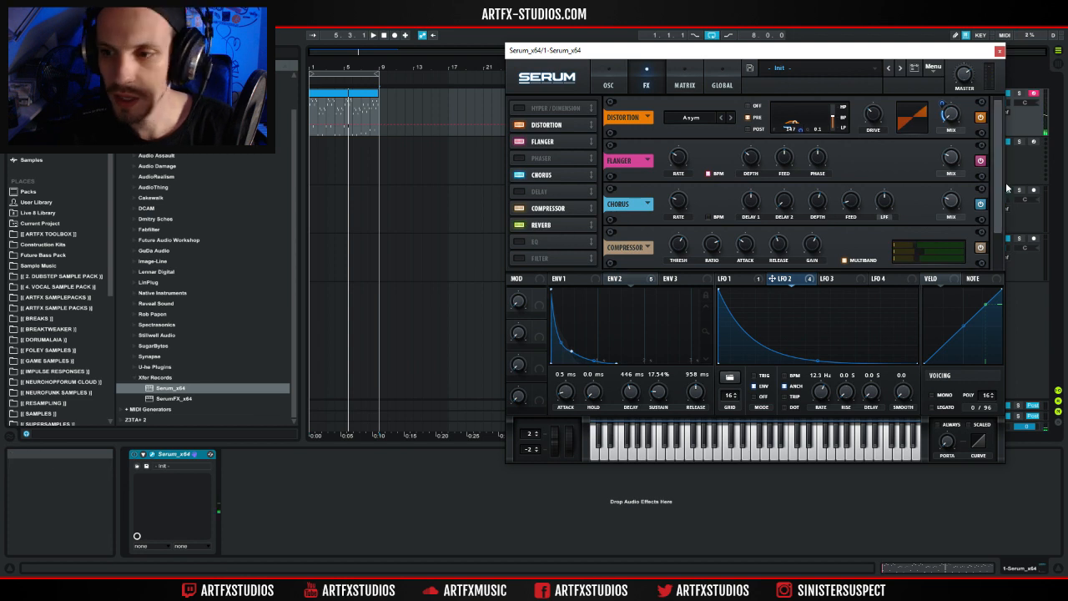
pyautogui.scroll(-1, 997, 234)
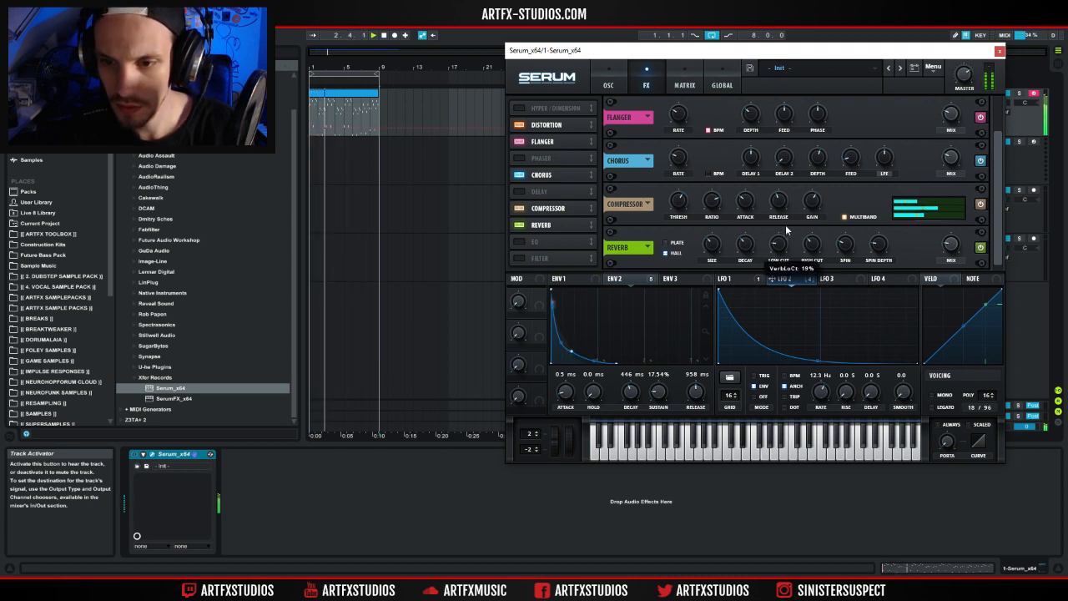
pyautogui.moveTo(711, 243); pyautogui.dragTo(704, 292)
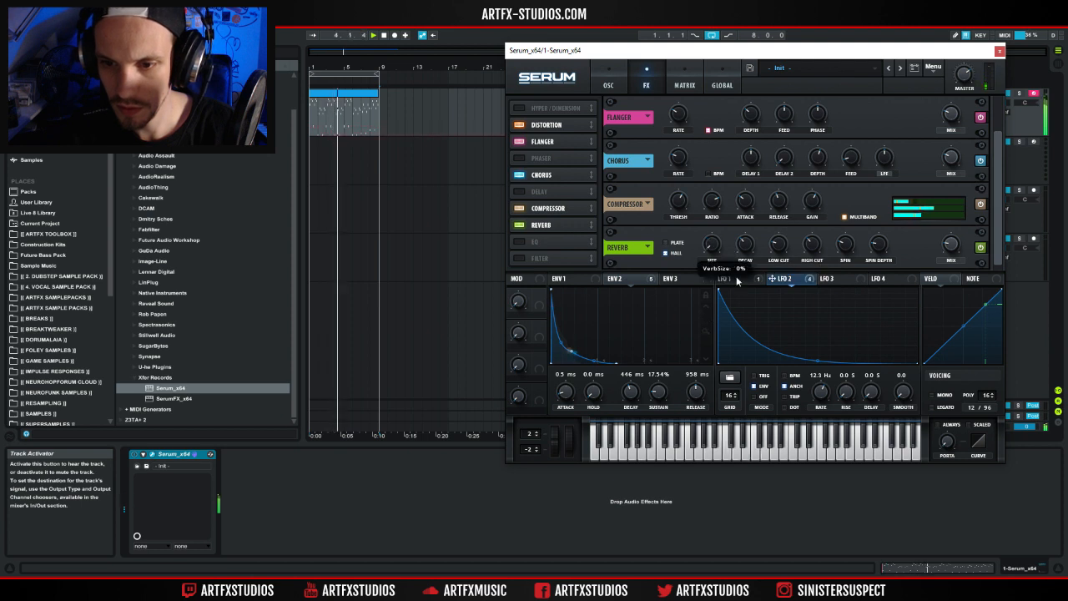
pyautogui.moveTo(744, 257); pyautogui.dragTo(752, 231)
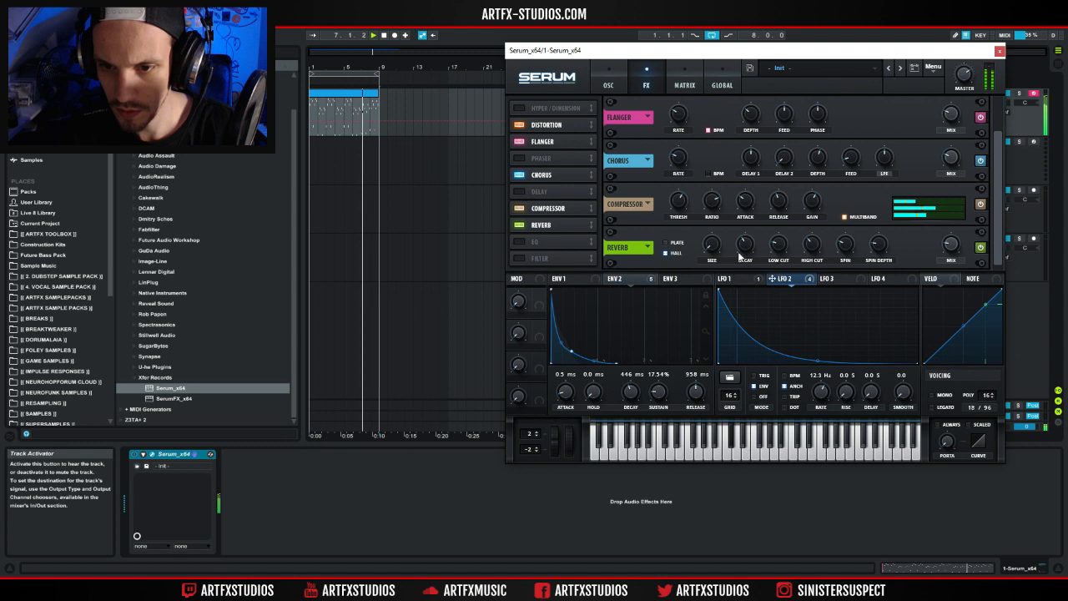
pyautogui.moveTo(551, 224); pyautogui.dragTo(564, 210)
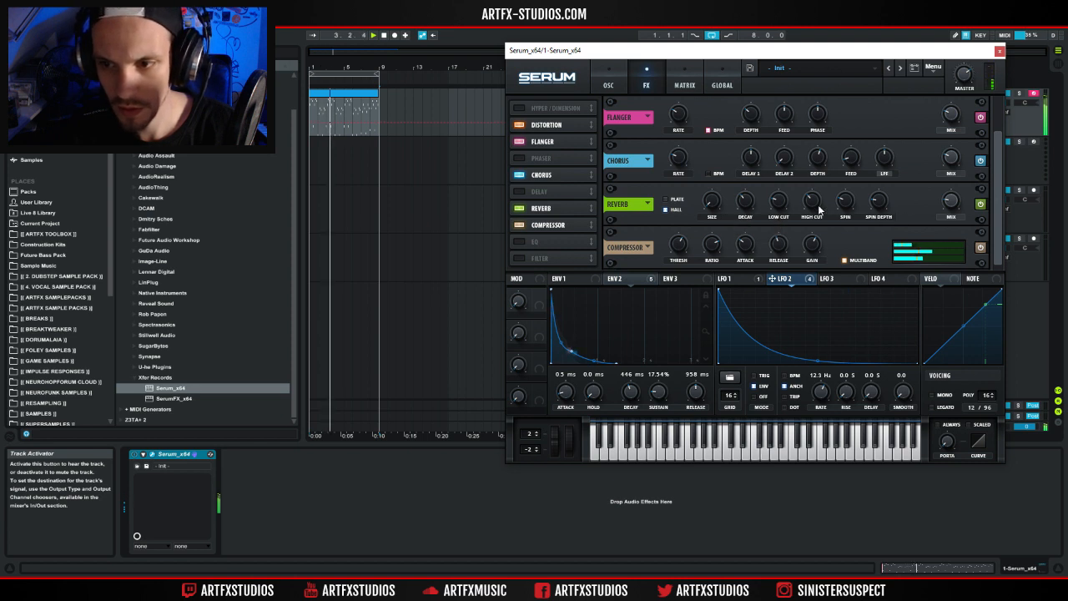
# Enable the EQ with a low-cut band, adjust its Q and the high band's gain, and lower the master volume.
pyautogui.click(519, 242)
pyautogui.click(761, 259)
pyautogui.press('space')
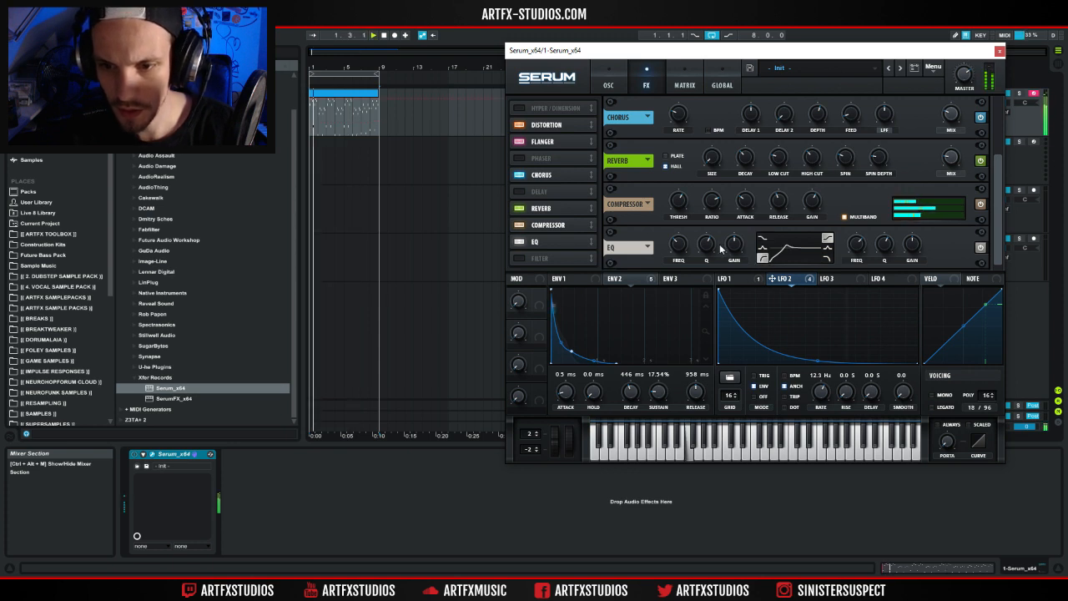
pyautogui.moveTo(705, 247); pyautogui.dragTo(703, 263)
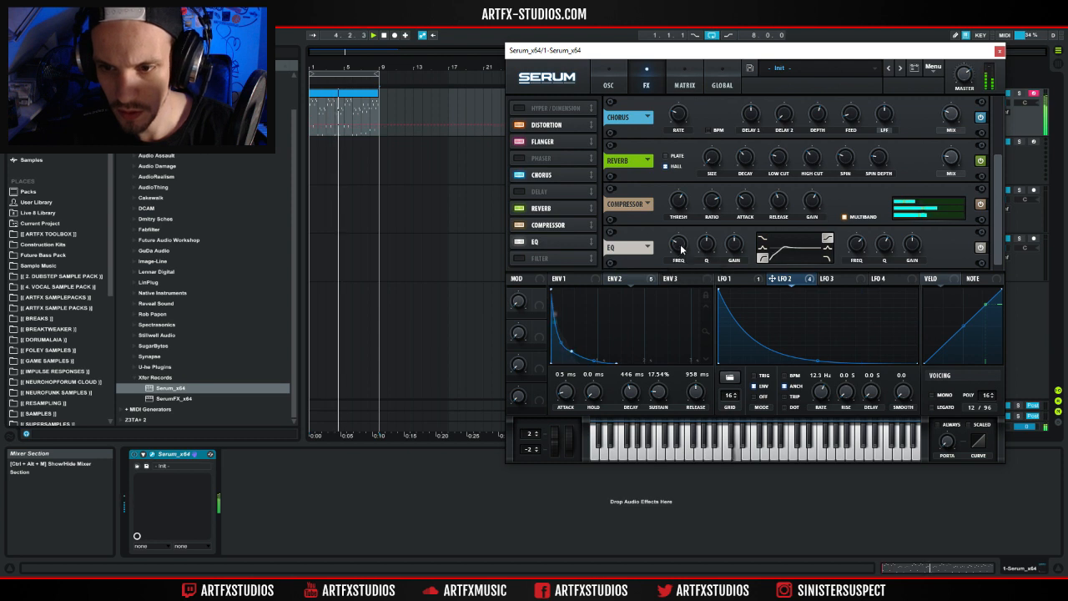
pyautogui.moveTo(912, 232); pyautogui.dragTo(913, 241)
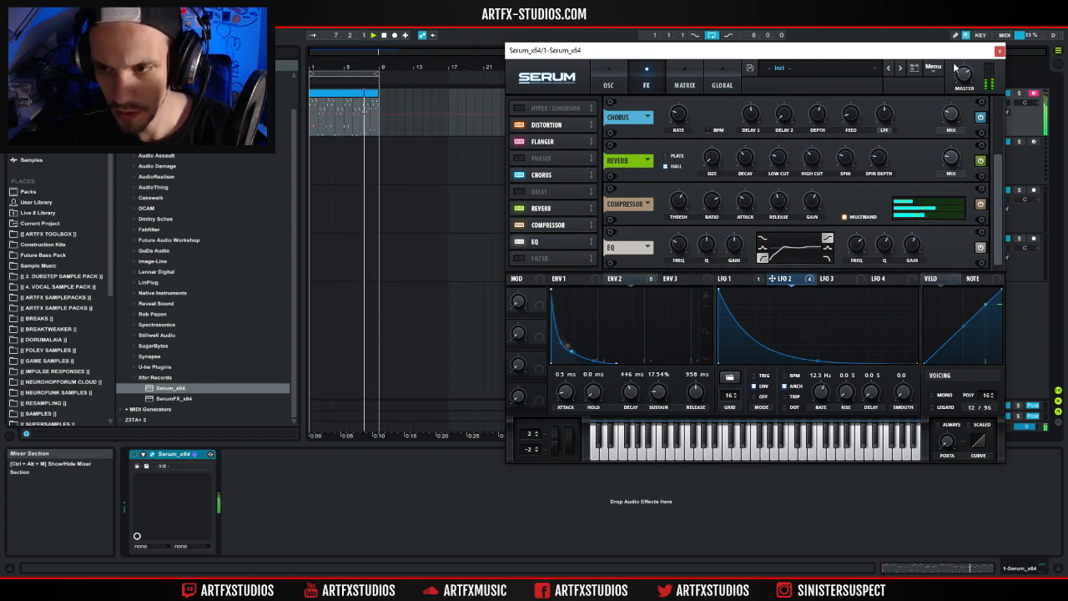
pyautogui.moveTo(964, 76); pyautogui.dragTo(964, 93)
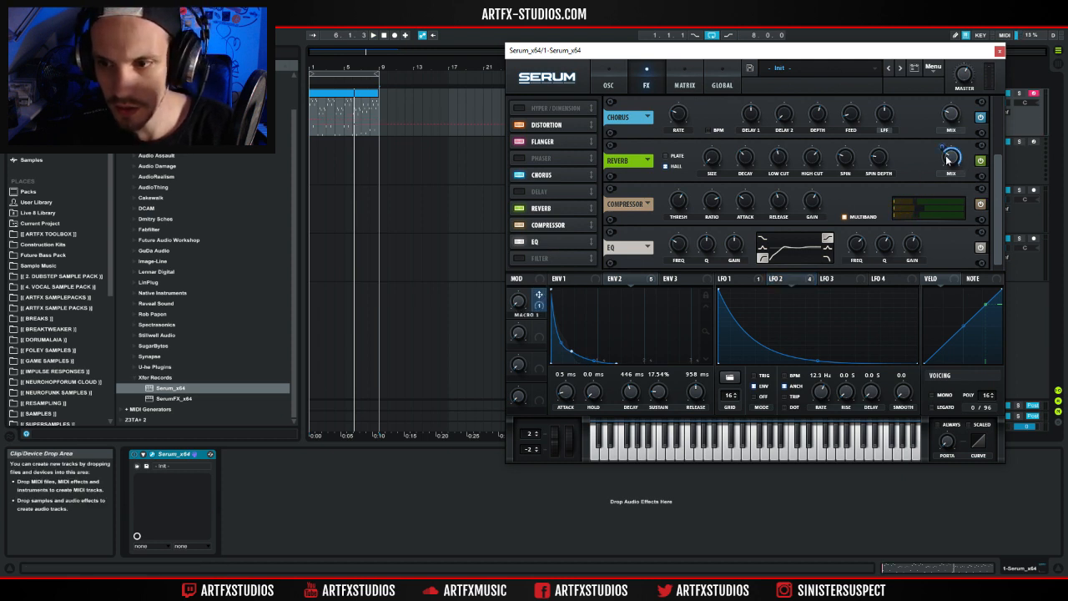
# Modulate the reverb's mix with Macro 1 at a reduced amount and audition it with the macro at 44%.
pyautogui.moveTo(942, 149); pyautogui.dragTo(941, 159)
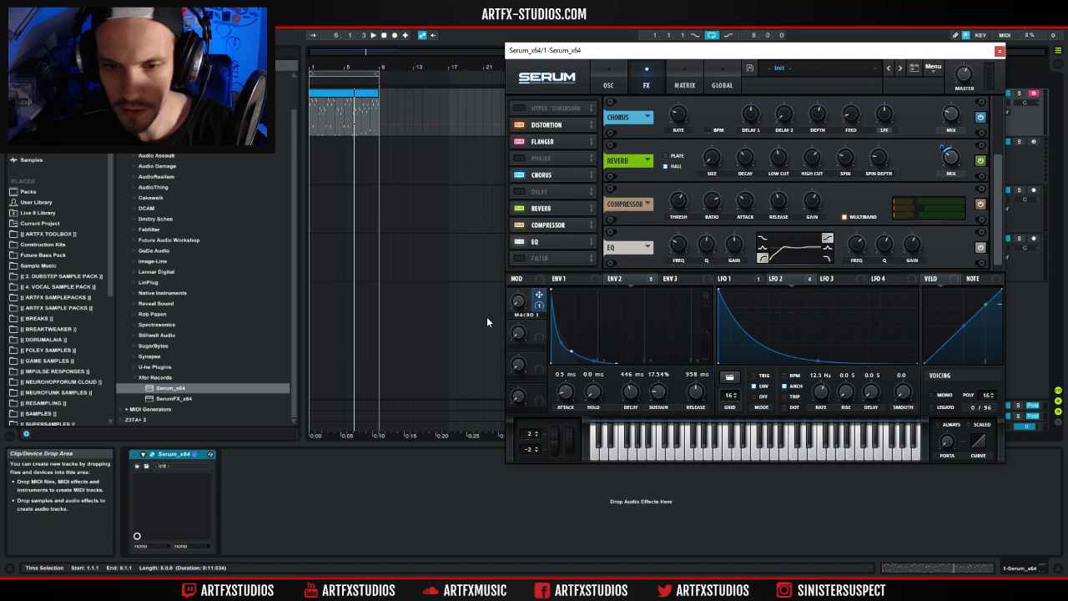
pyautogui.press('space')
pyautogui.moveTo(947, 167)
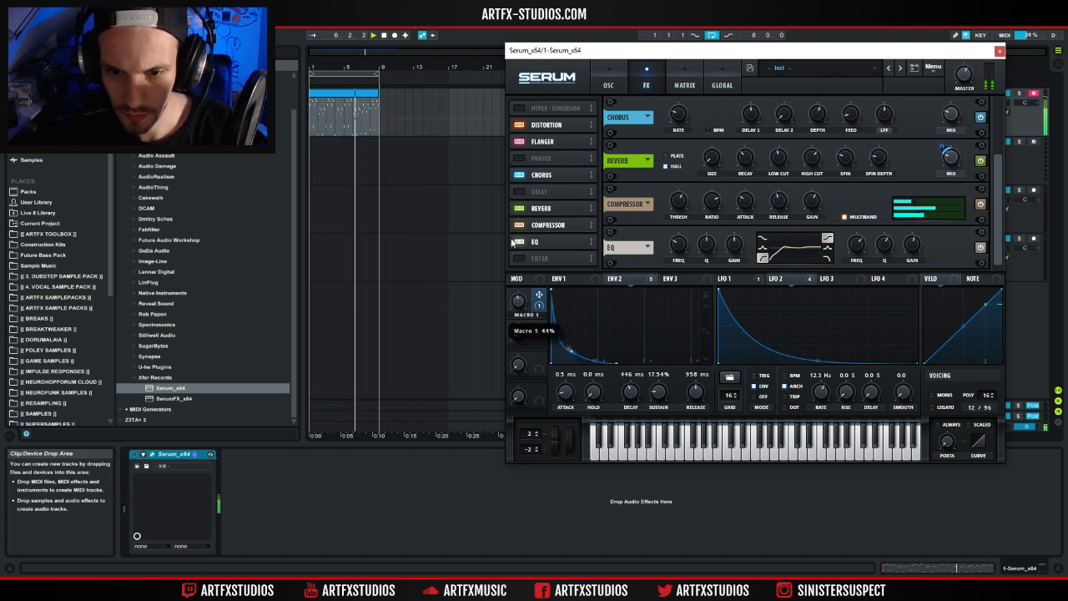
# Rename Macro 1 to REVERB.
pyautogui.doubleClick(525, 315)
pyautogui.write('R')
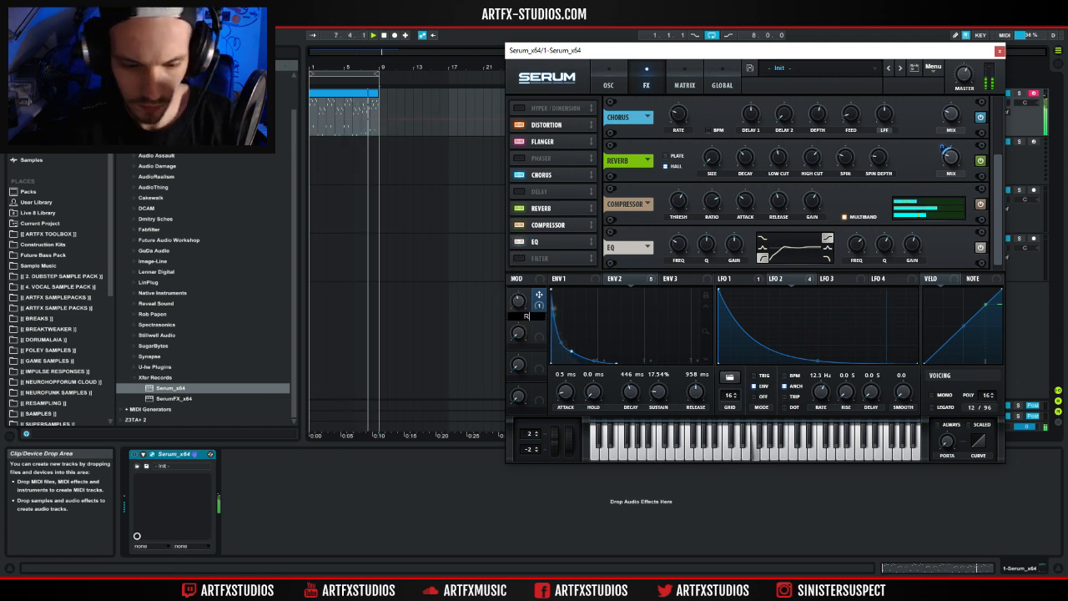
pyautogui.write('EVERB')
pyautogui.press('Return')
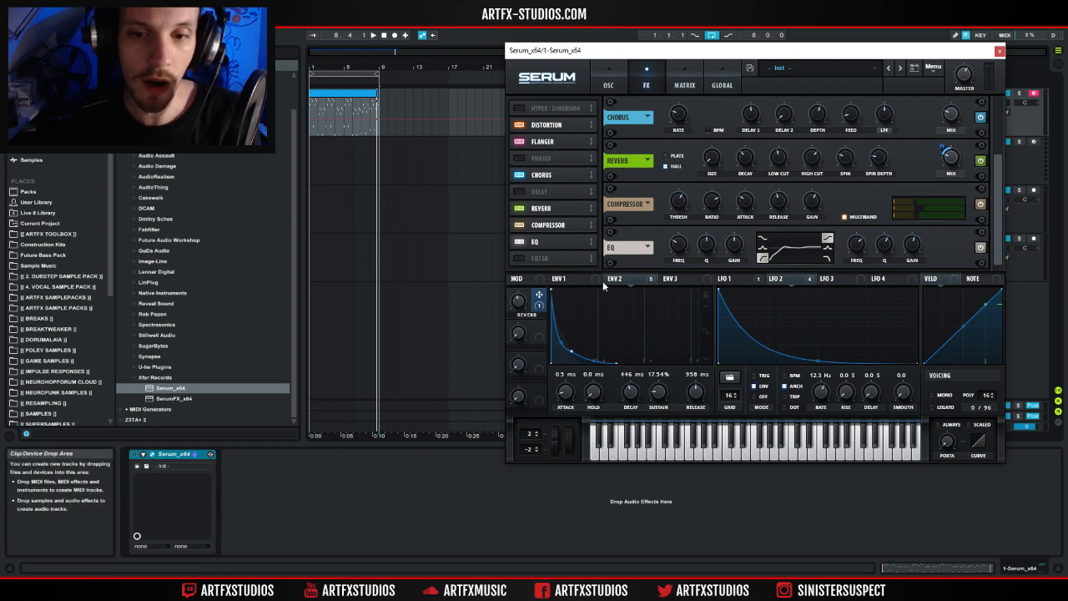
# Enable the Filter effect, place it ahead of the reverb, and set its type to Cmb HL6+.
pyautogui.click(516, 258)
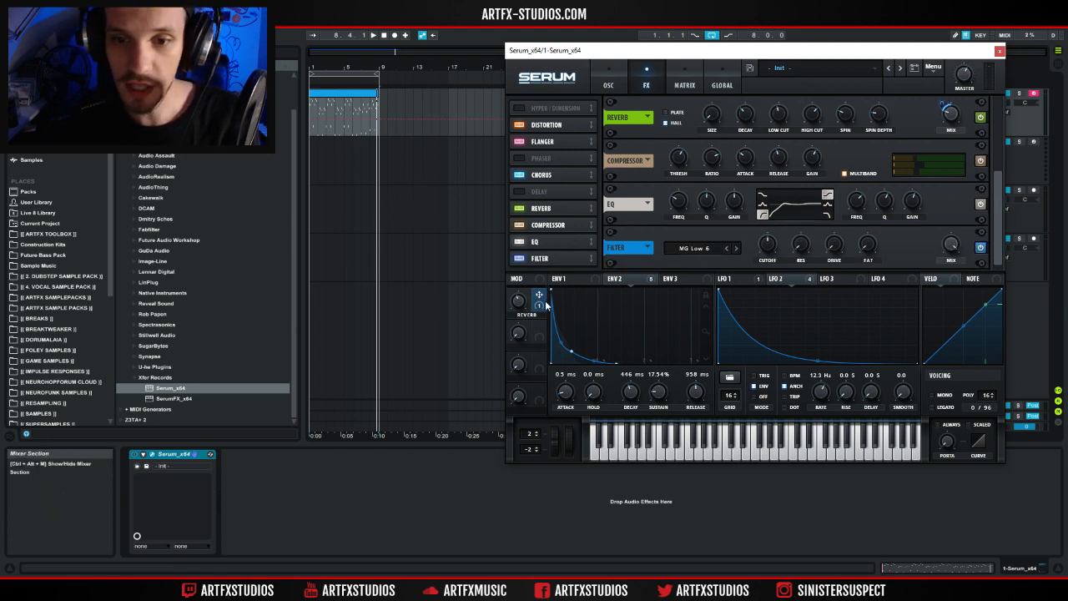
pyautogui.moveTo(561, 200); pyautogui.dragTo(564, 193)
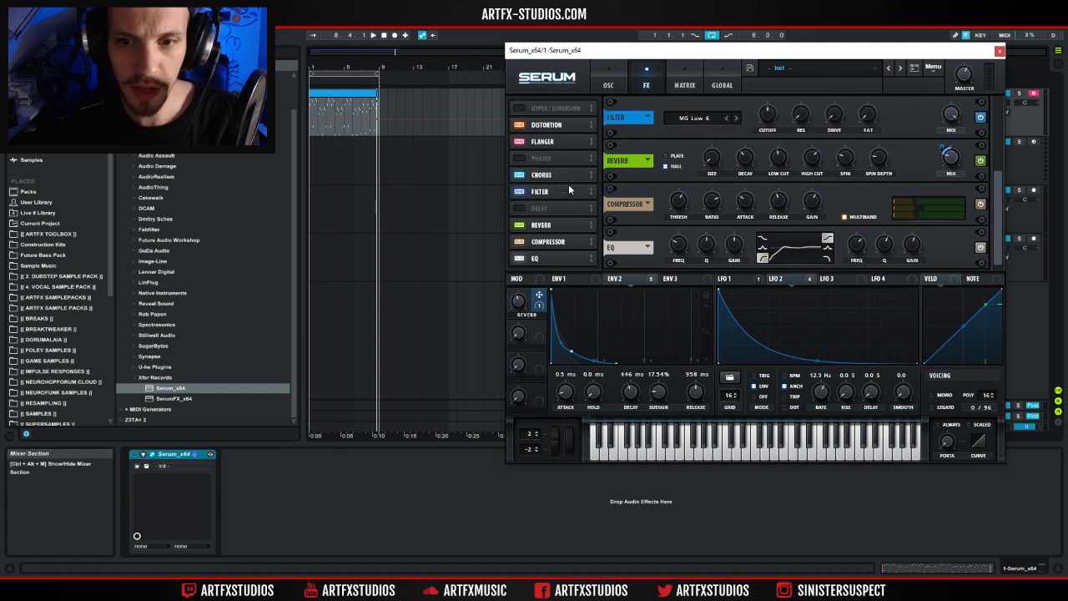
pyautogui.click(701, 118)
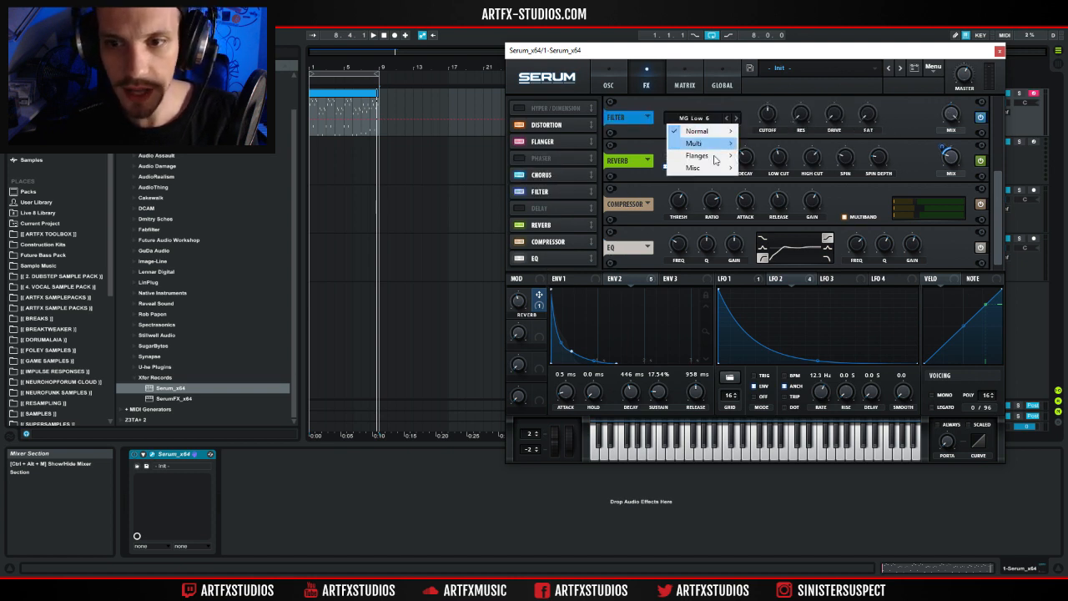
pyautogui.moveTo(716, 158)
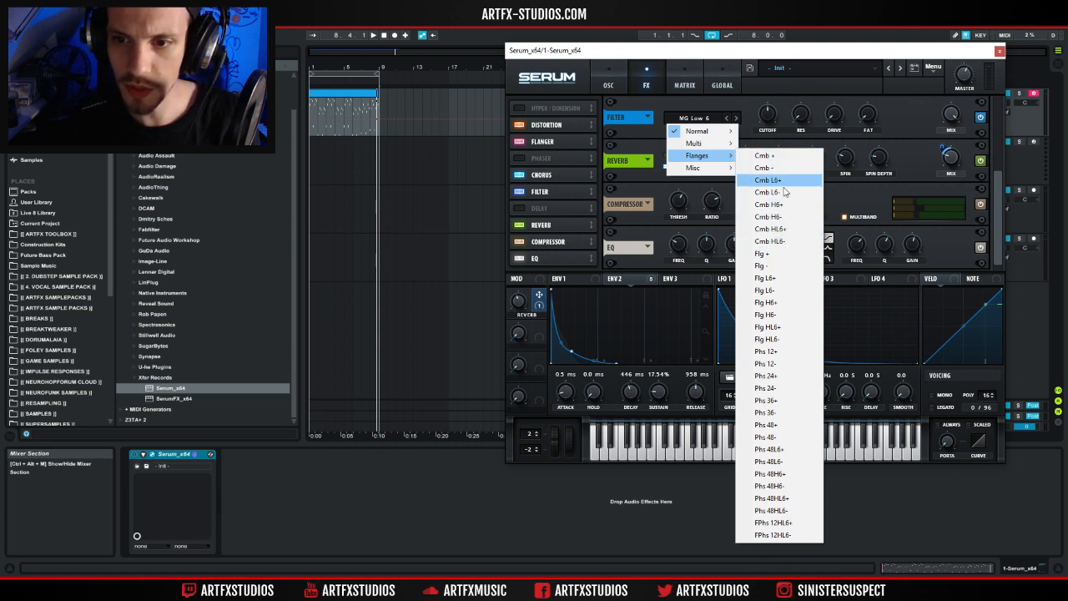
pyautogui.click(775, 229)
# Adjust the comb filter effect's cutoff and resonance during playback.
pyautogui.press('space')
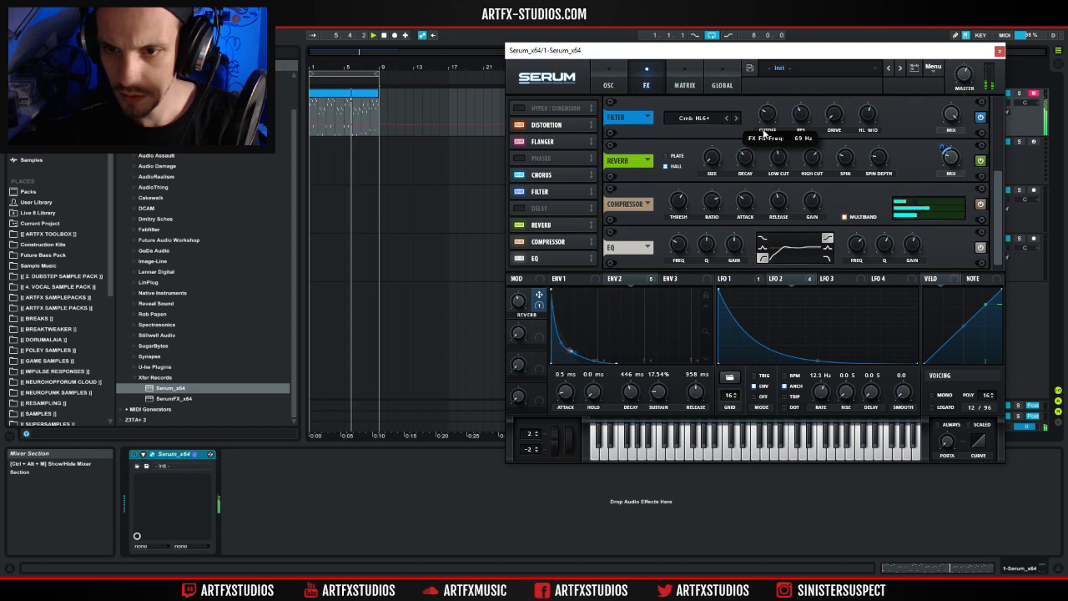
pyautogui.moveTo(799, 116); pyautogui.dragTo(809, 74)
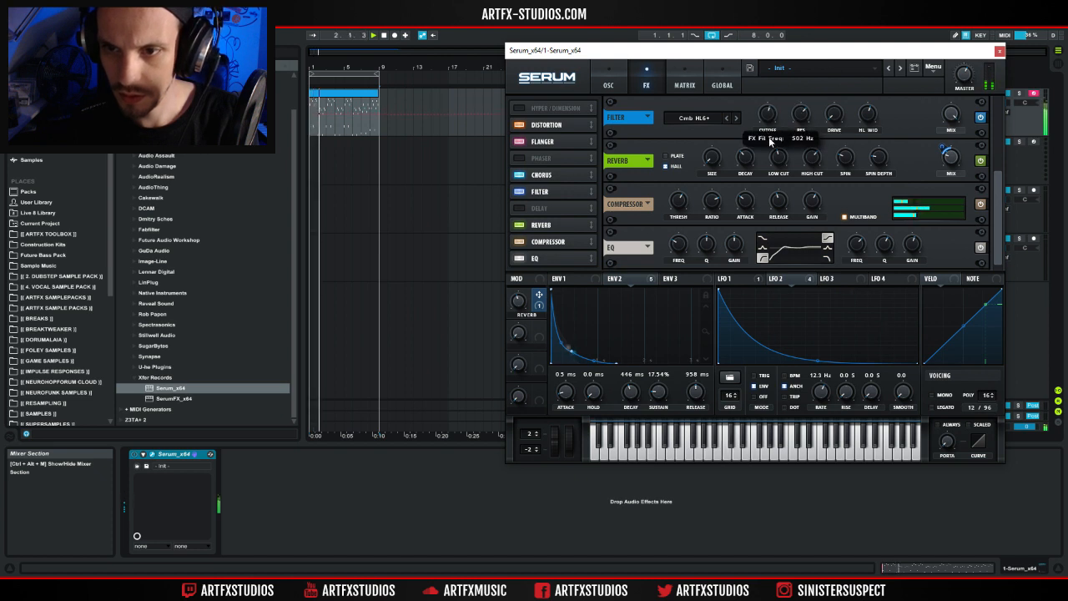
pyautogui.moveTo(766, 114); pyautogui.dragTo(768, 153)
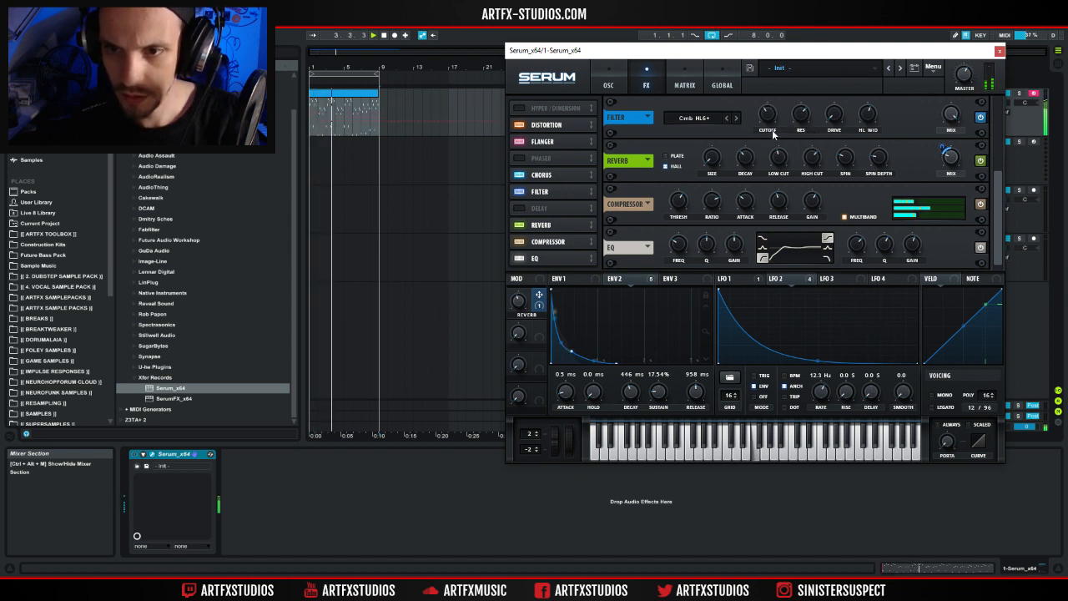
pyautogui.moveTo(800, 115); pyautogui.dragTo(797, 141)
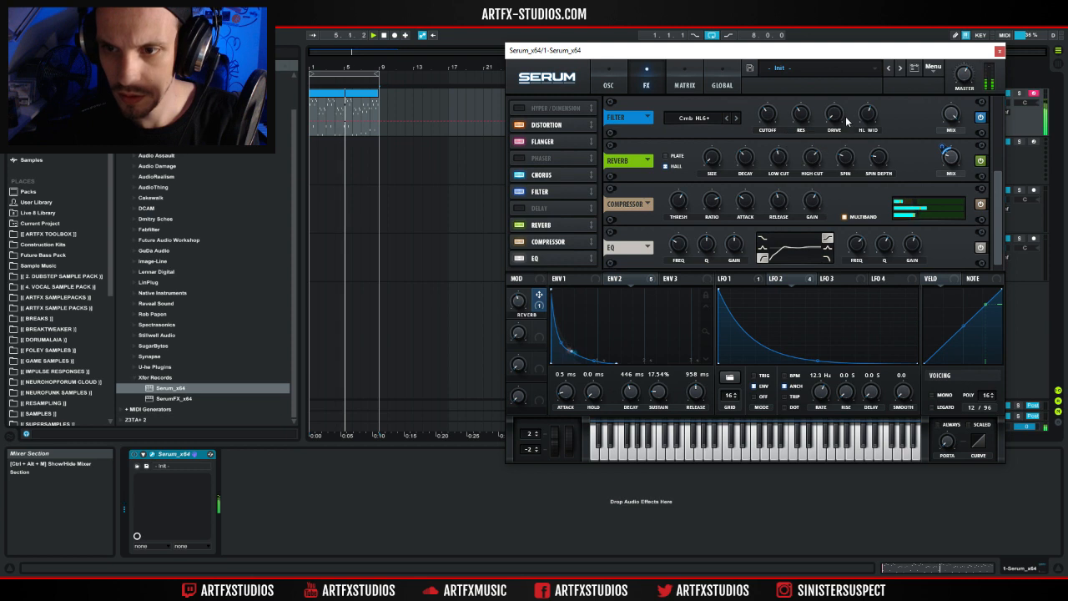
# Change the filter effect's type to Phs 36+ and adjust its drive and cutoff during playback.
pyautogui.moveTo(836, 109); pyautogui.dragTo(834, 100)
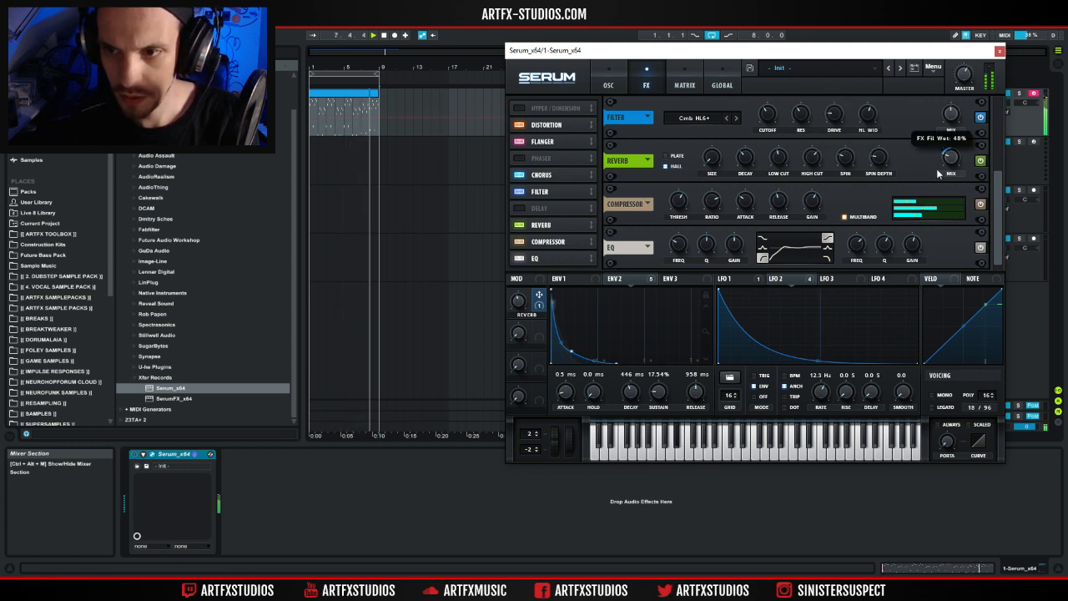
pyautogui.click(728, 118)
pyautogui.click(728, 117)
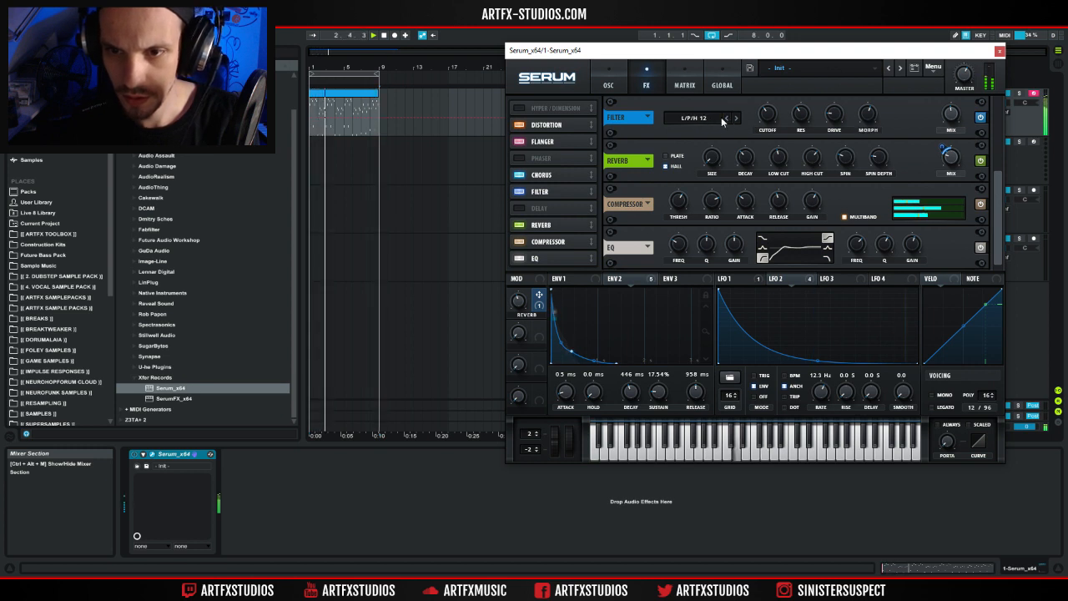
pyautogui.click(721, 117)
pyautogui.moveTo(699, 144)
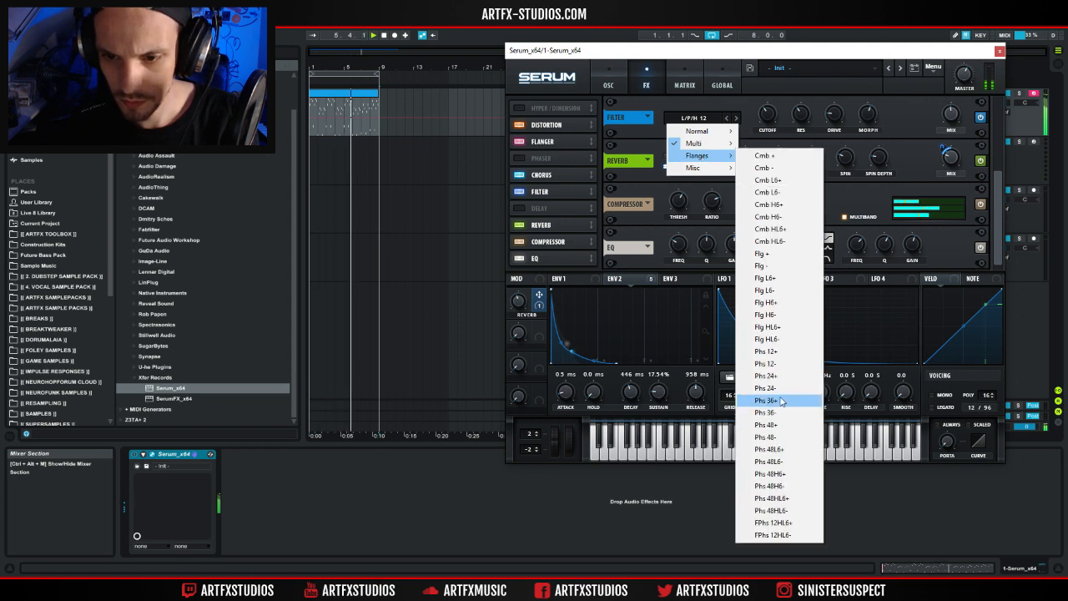
pyautogui.click(771, 400)
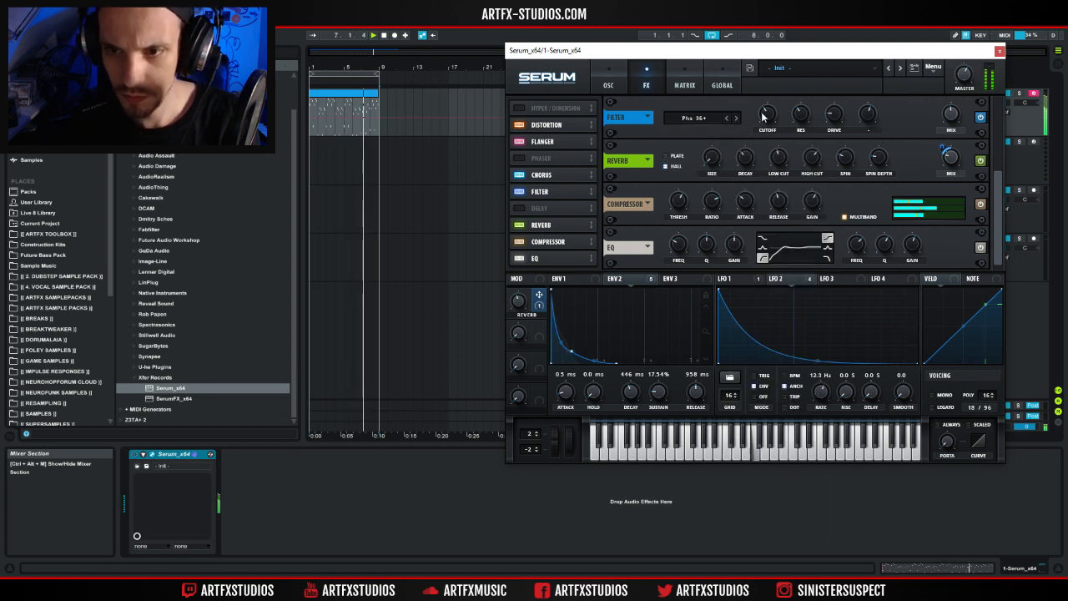
pyautogui.moveTo(766, 113); pyautogui.dragTo(785, 79)
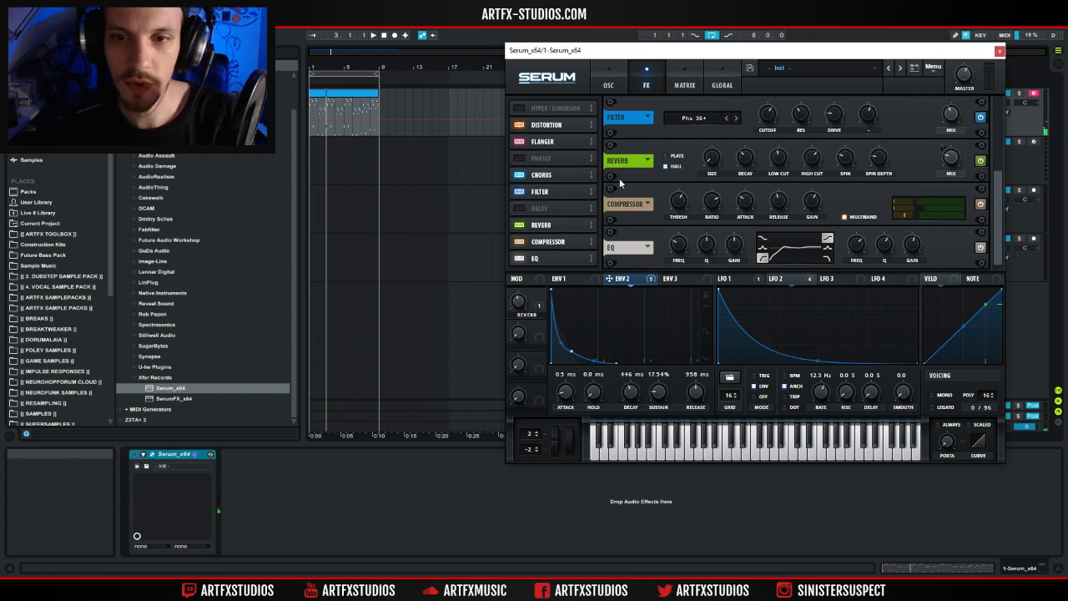
# Enable the Delay effect in ping-pong mode with a dotted right time, set its filter to 796 and 0.8, and audition it.
pyautogui.click(518, 209)
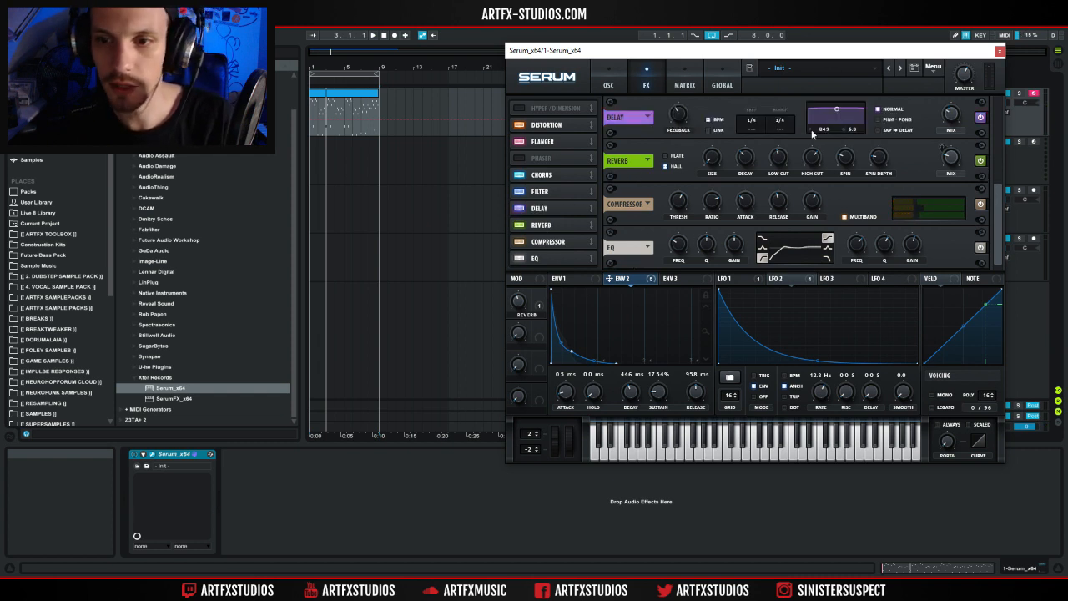
pyautogui.click(778, 129)
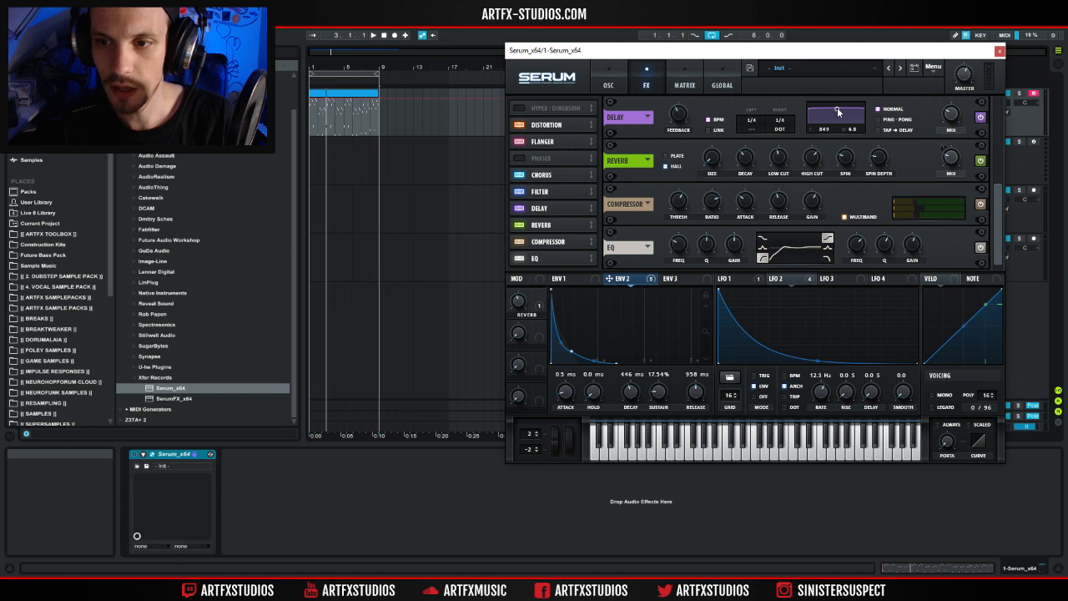
pyautogui.click(887, 121)
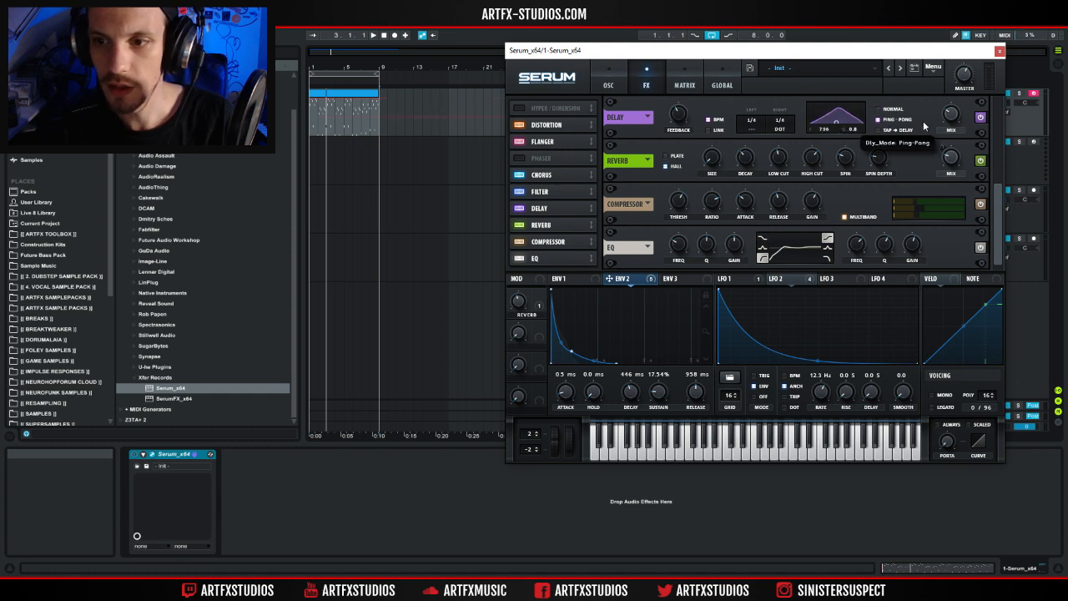
pyautogui.press('space')
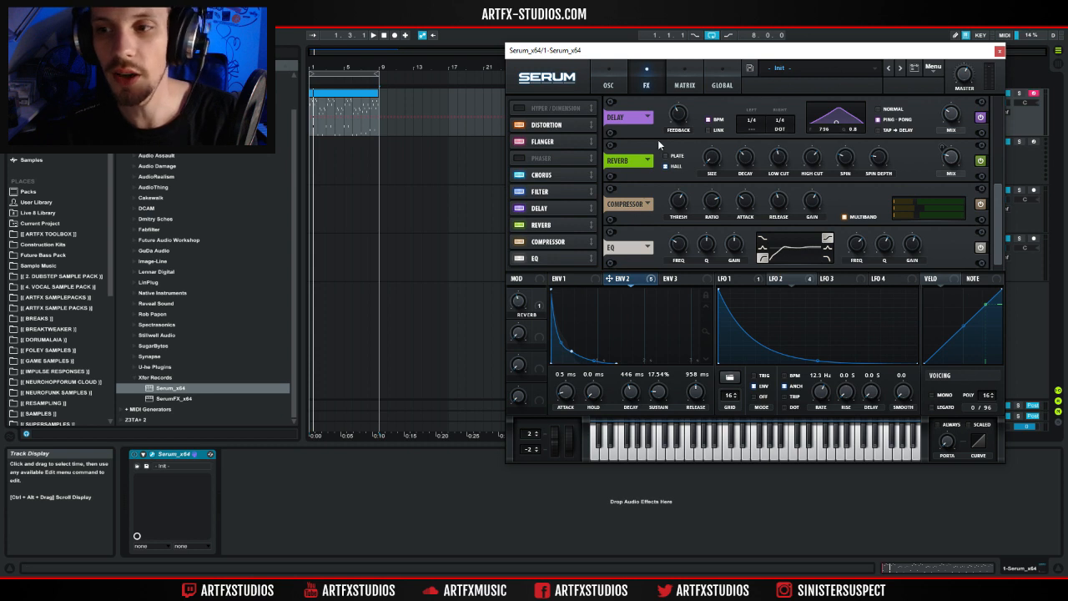
pyautogui.press('space')
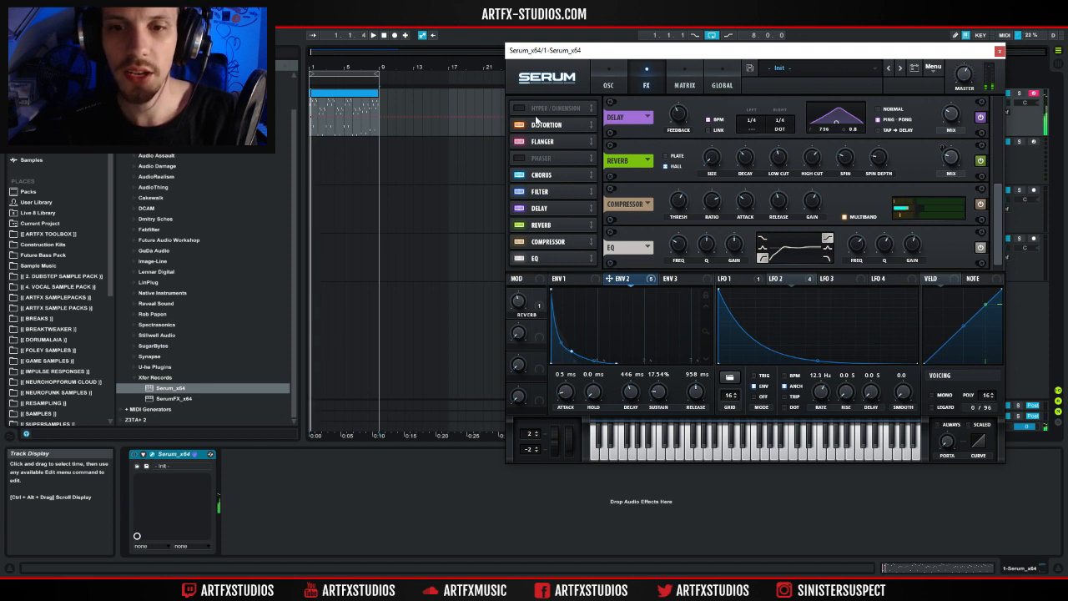
# Enable the Hyper/Dimension effect and audition the melody clip from the oscillator view.
pyautogui.click(551, 109)
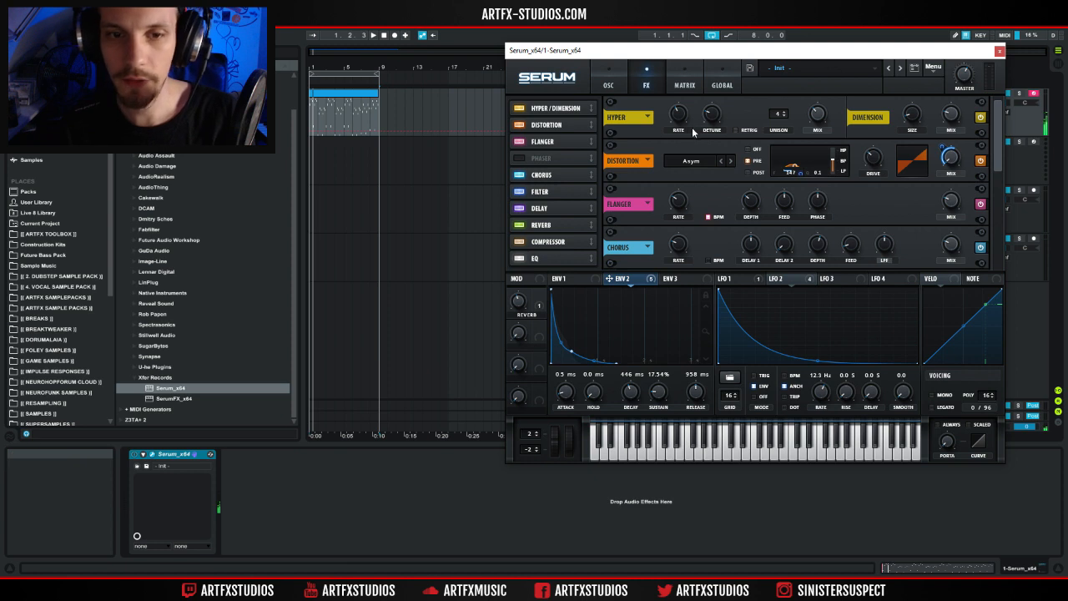
pyautogui.click(338, 95)
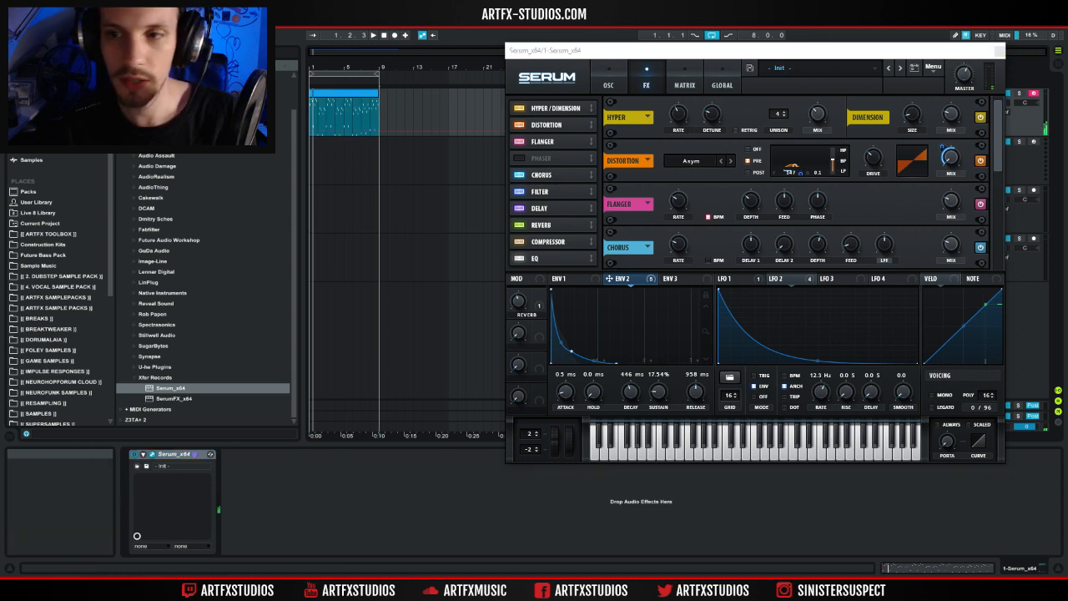
pyautogui.click(608, 85)
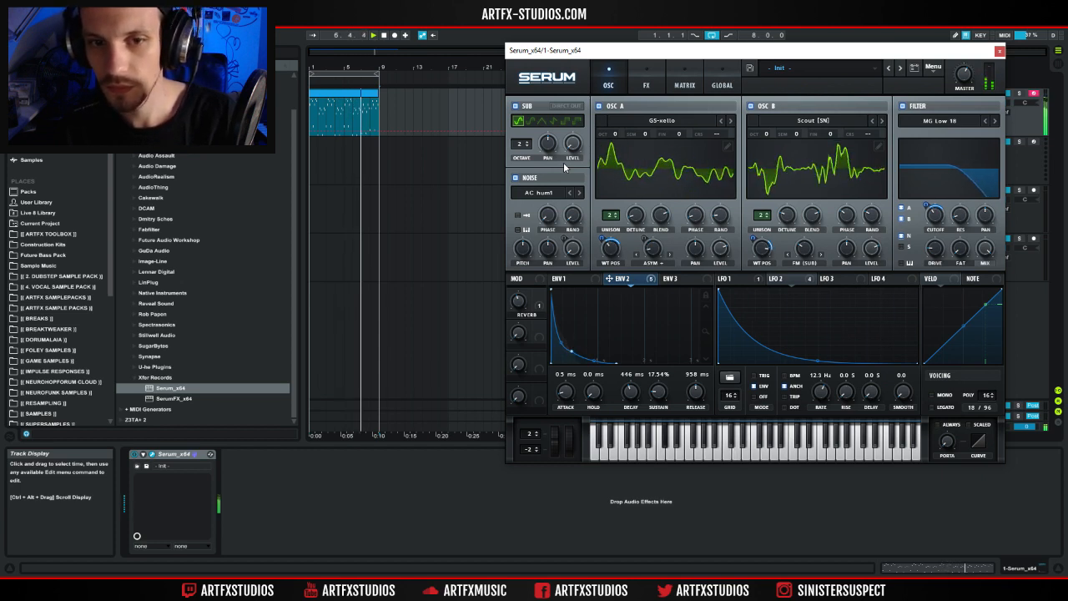
# Load a second Serum_x64 instrument onto the empty 2 MIDI track and close both plugin windows.
pyautogui.click(1000, 51)
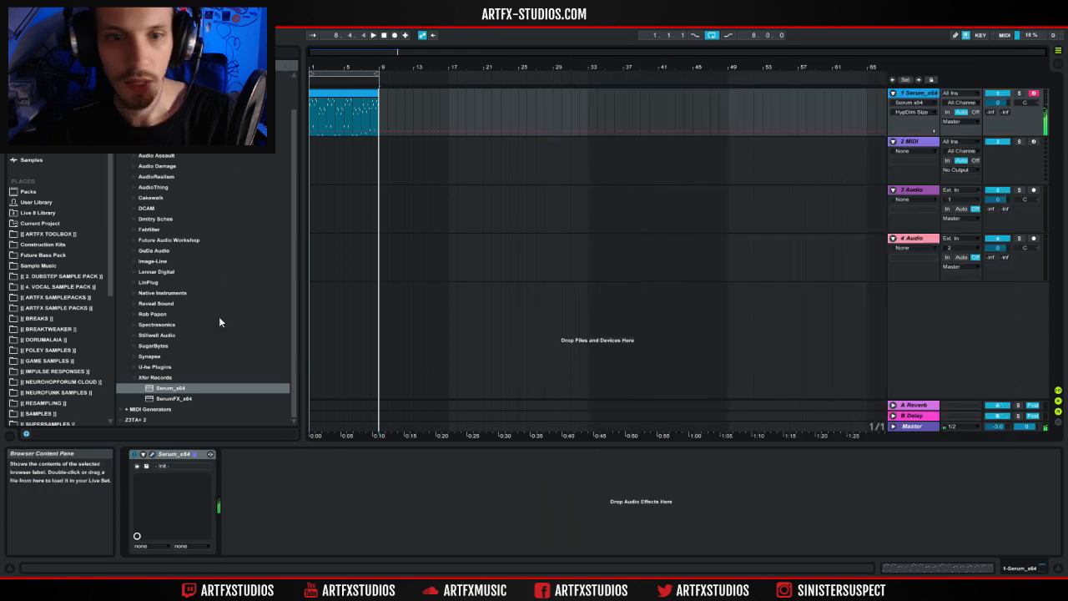
pyautogui.click(923, 146)
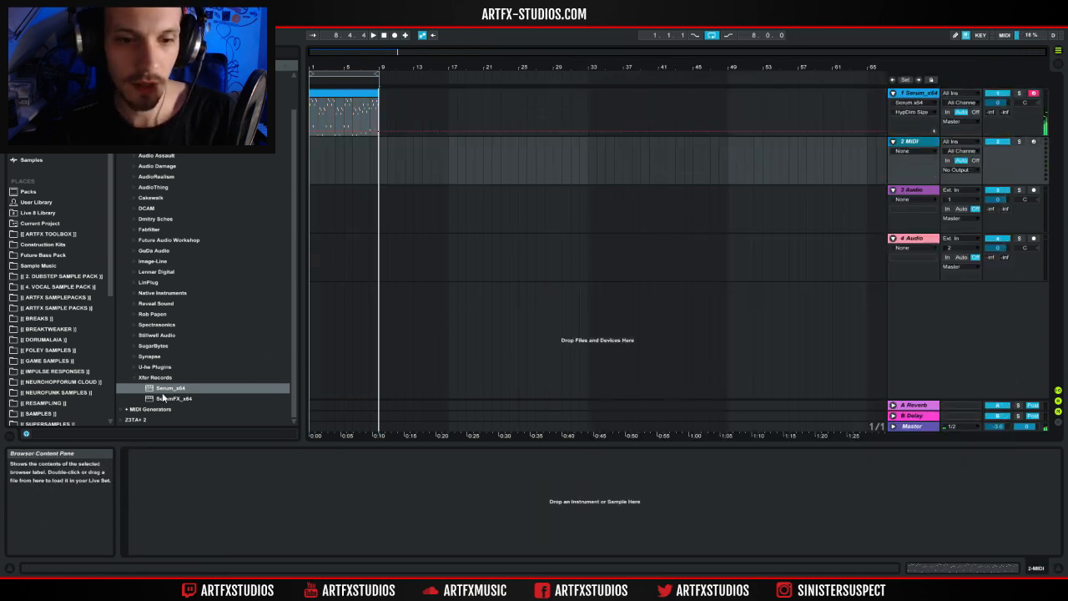
pyautogui.moveTo(164, 392); pyautogui.dragTo(433, 176)
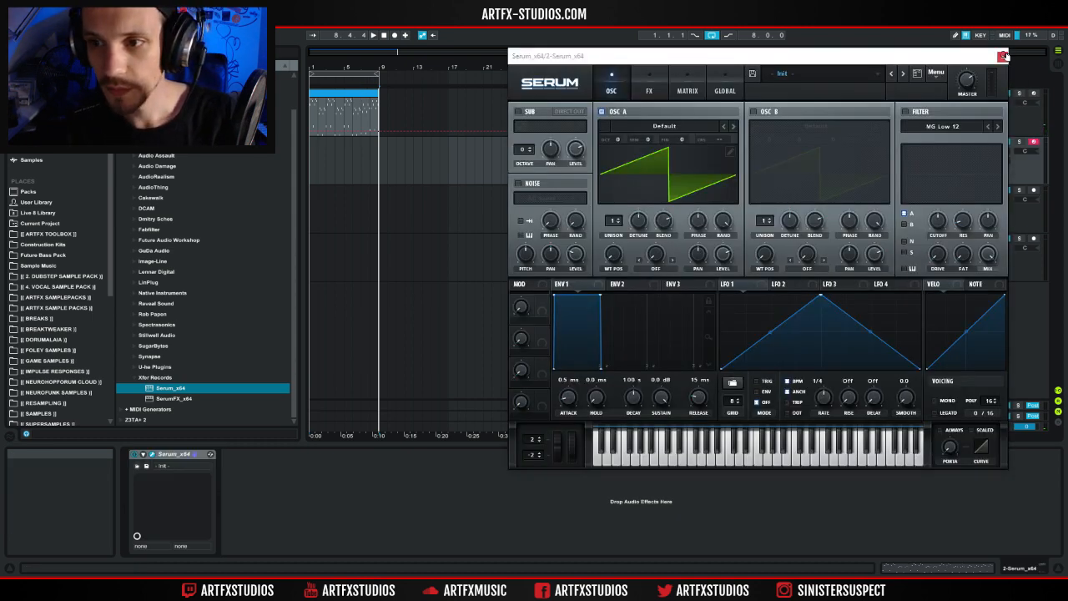
pyautogui.click(1001, 55)
# Reopen the second Serum instance and load the PD-Jupiter preset from the ARTFX Forgotten Worlds pads.
pyautogui.click(312, 155)
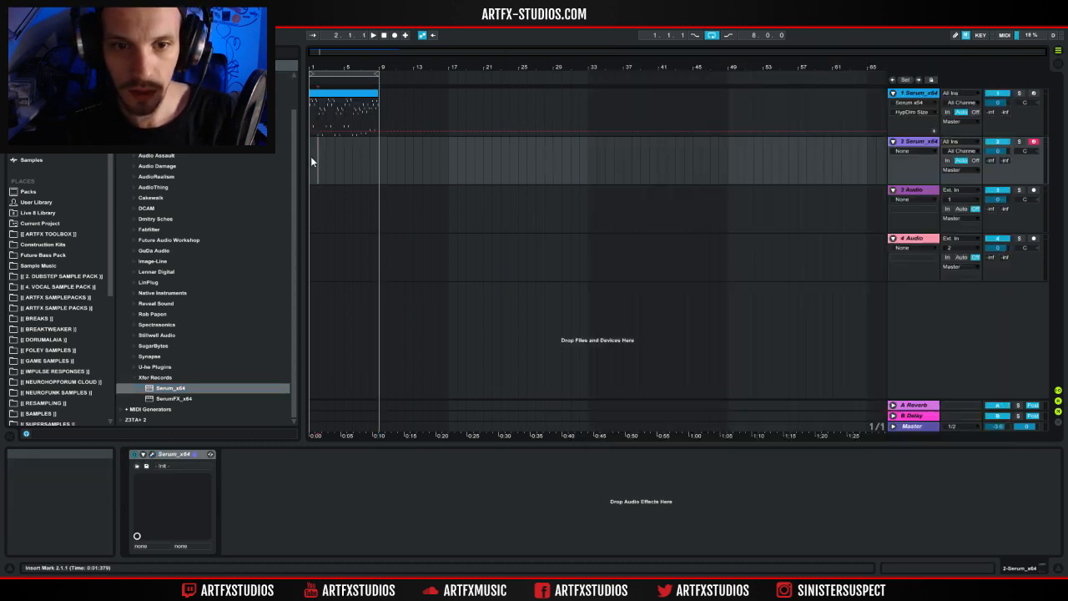
pyautogui.click(151, 454)
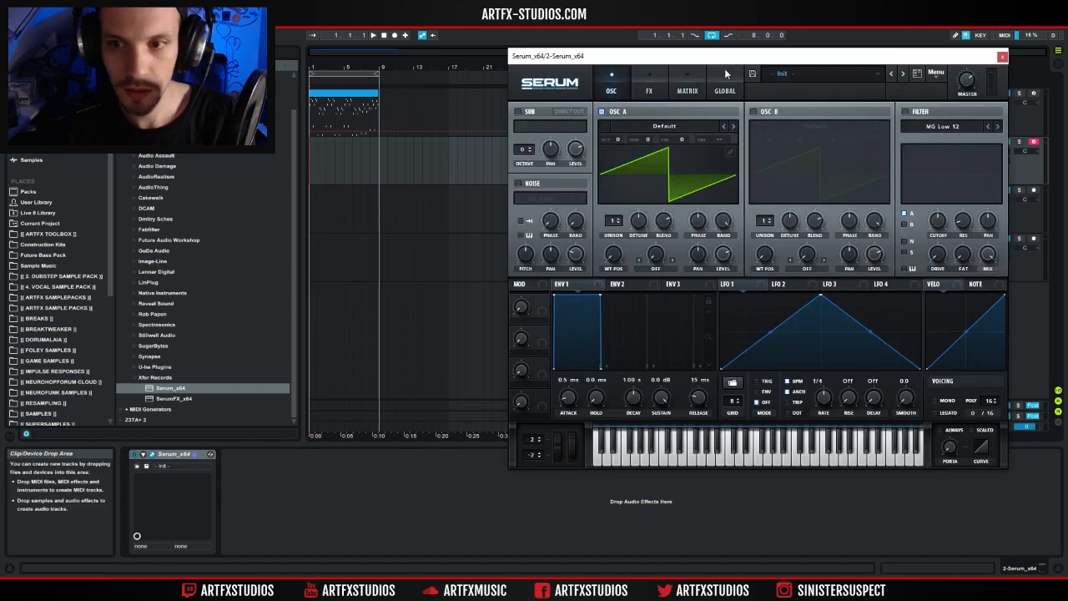
pyautogui.click(781, 74)
pyautogui.moveTo(793, 88)
pyautogui.moveTo(903, 87)
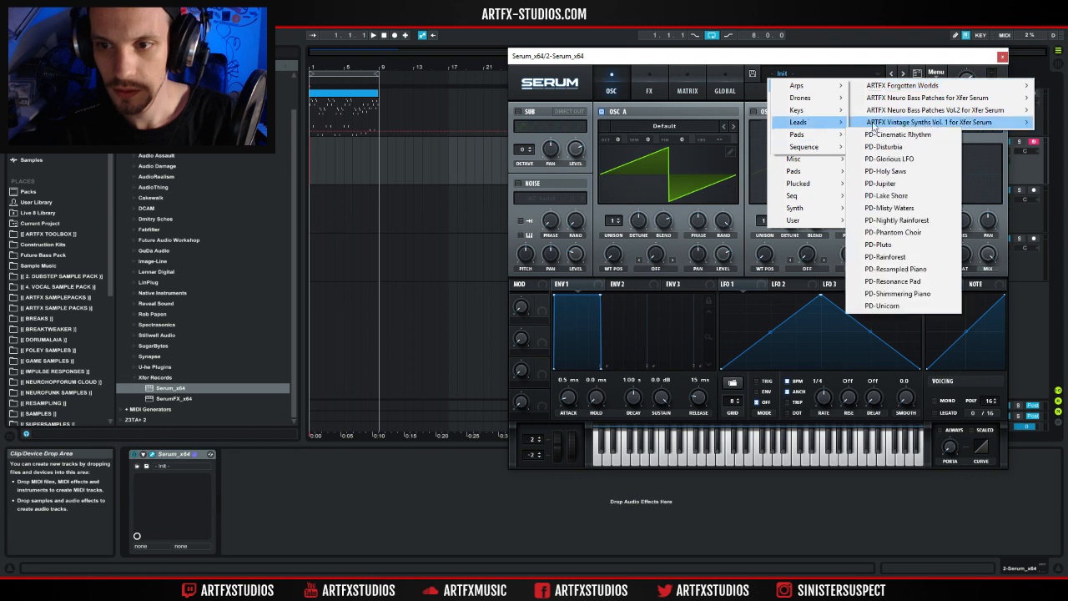
pyautogui.moveTo(926, 122)
pyautogui.moveTo(829, 111)
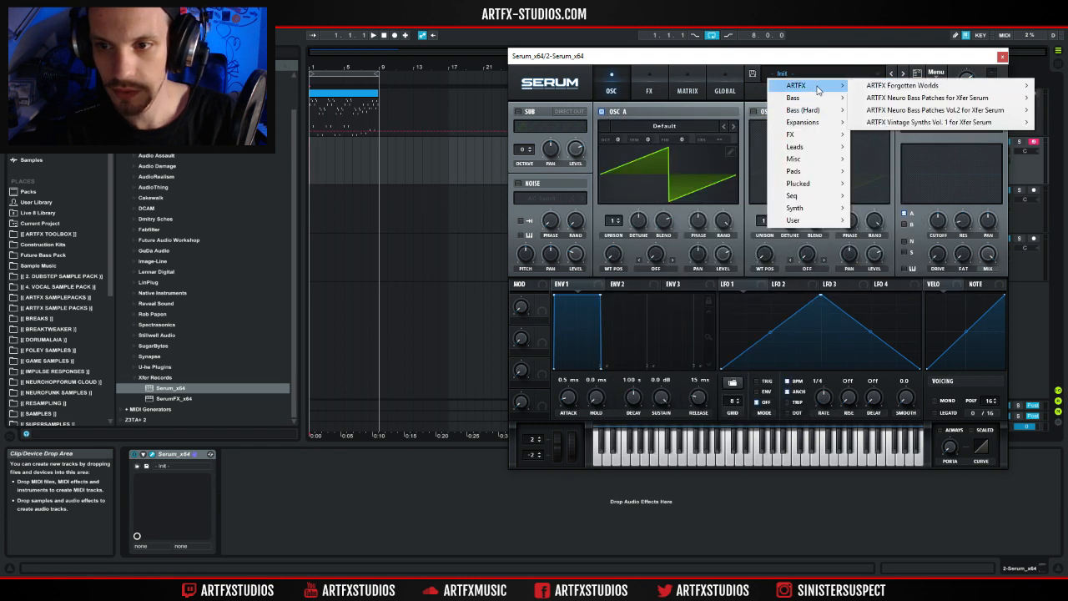
pyautogui.moveTo(800, 134)
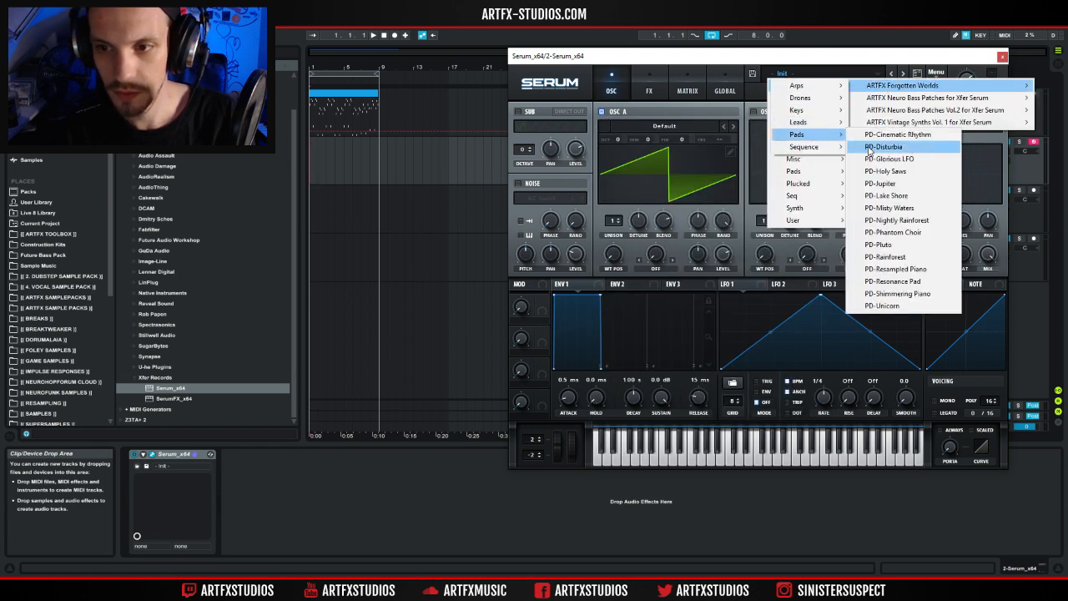
pyautogui.click(893, 185)
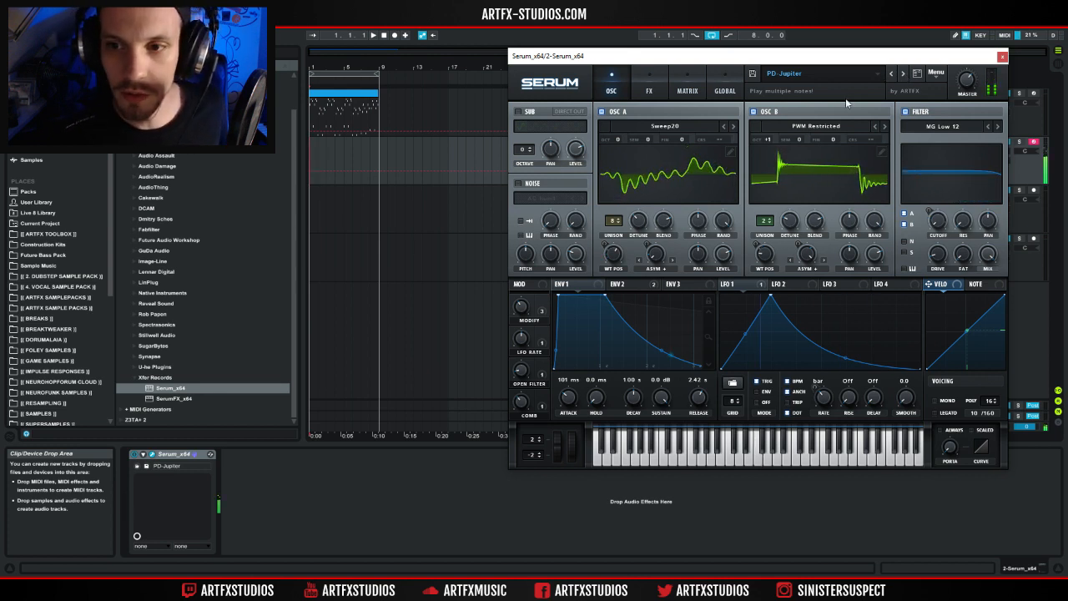
# Audition the following pad presets and settle on PD-Phantom Choir.
pyautogui.click(903, 74)
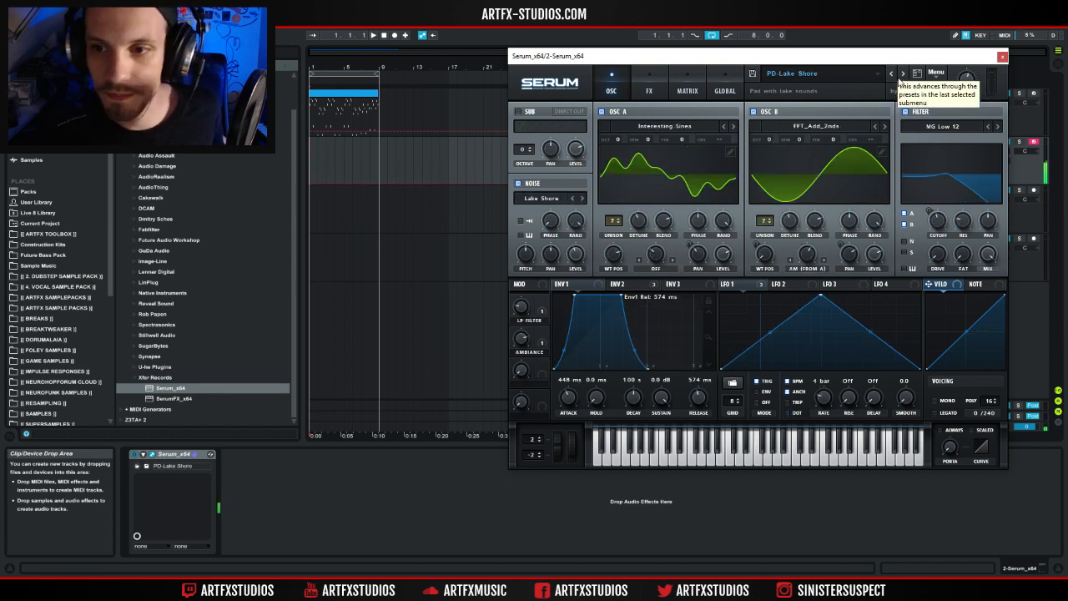
pyautogui.click(903, 74)
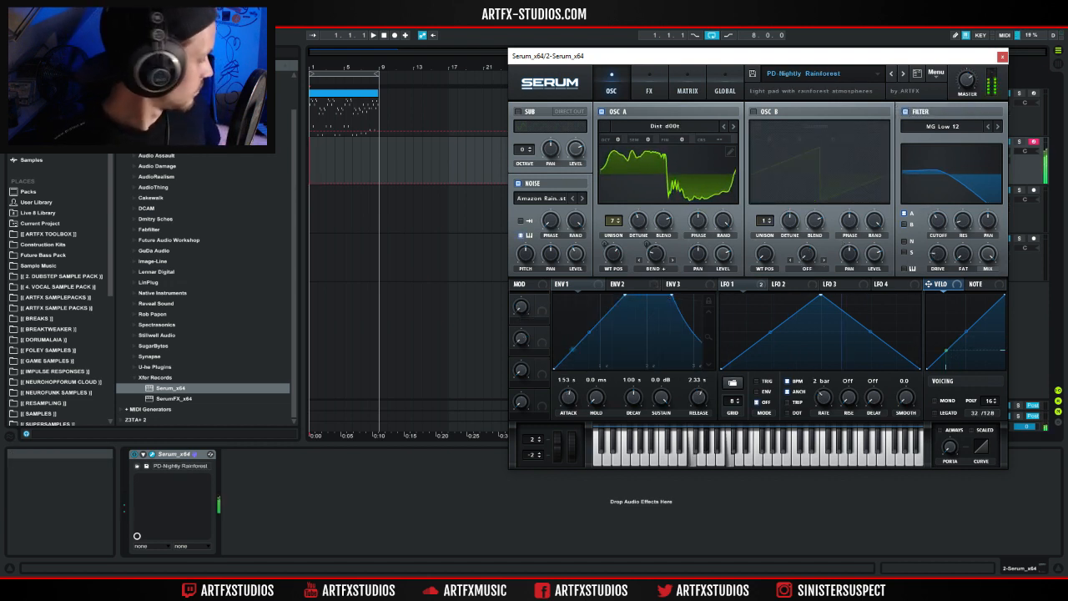
pyautogui.click(904, 75)
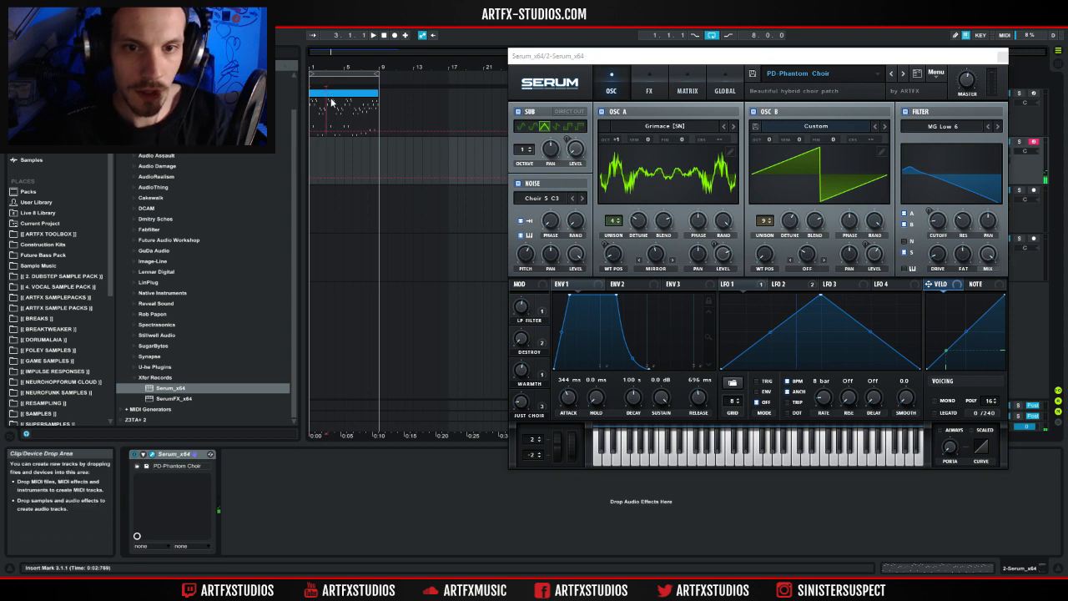
# Copy the melody clip to the second Serum track, open it in the note editor, and delete the notes after its opening.
pyautogui.doubleClick(341, 143)
pyautogui.doubleClick(342, 148)
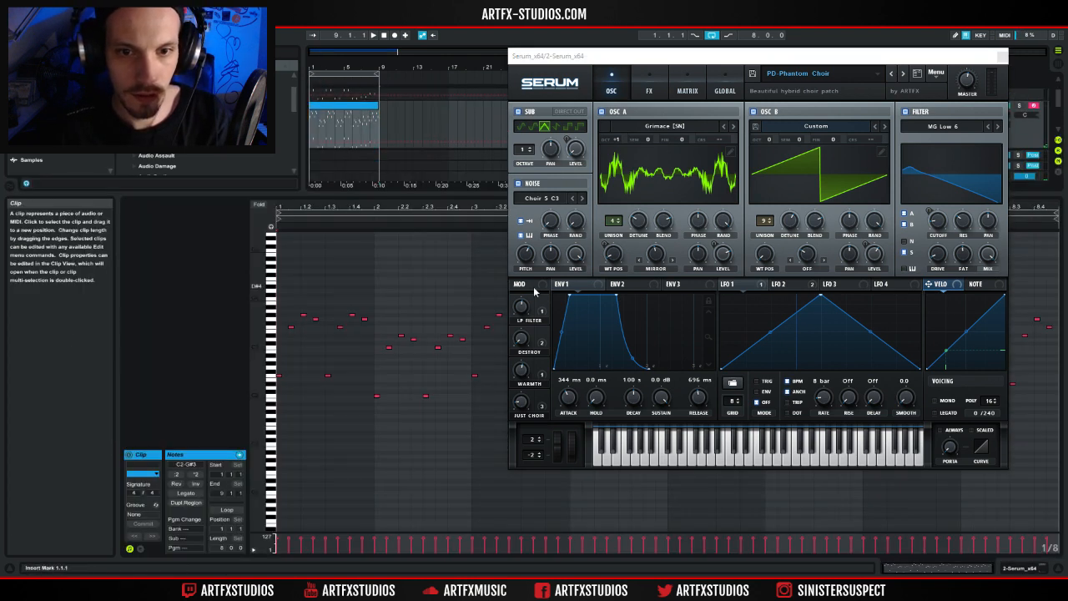
pyautogui.moveTo(358, 439); pyautogui.dragTo(986, 224)
pyautogui.moveTo(900, 382); pyautogui.dragTo(1060, 230)
pyautogui.press('Delete')
pyautogui.moveTo(396, 281); pyautogui.dragTo(368, 307)
pyautogui.press('Delete')
pyautogui.press('Delete')
# Reduce the copied clip to a single F2 note filling the first bar and play it.
pyautogui.moveTo(284, 375); pyautogui.dragTo(369, 230)
pyautogui.moveTo(363, 370); pyautogui.dragTo(336, 357)
pyautogui.press('Delete')
pyautogui.press('space')
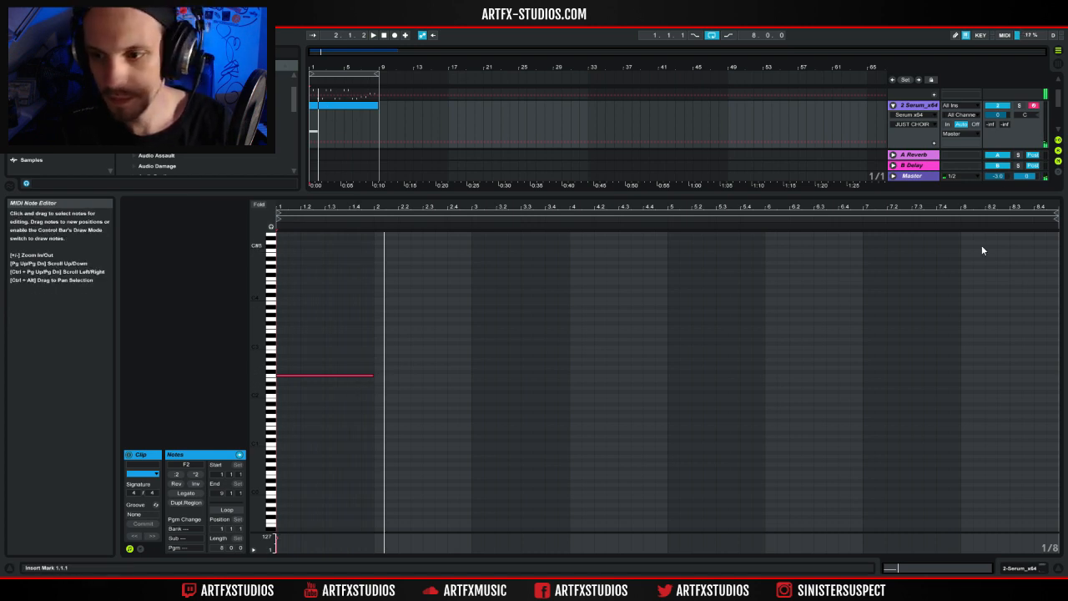
# Build an eight-bar bass line by adding a lower note in bar 2, duplicating the two-bar pattern, and repitching bars 7 and 8, with D#2 in bar 8.
pyautogui.moveTo(978, 195); pyautogui.dragTo(977, 344)
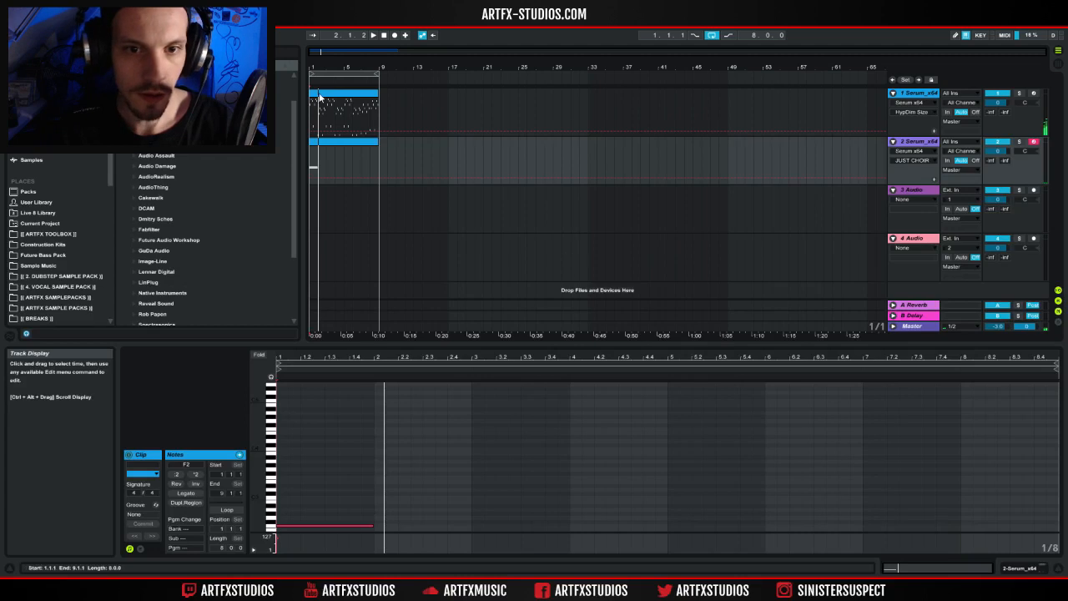
pyautogui.scroll(-2, 431, 434)
pyautogui.moveTo(354, 489); pyautogui.dragTo(449, 509)
pyautogui.moveTo(345, 460); pyautogui.dragTo(424, 534)
pyautogui.hotkey('ctrl', 'd')
pyautogui.hotkey('ctrl', 'd')
pyautogui.hotkey('ctrl', 'd')
pyautogui.moveTo(901, 475); pyautogui.dragTo(907, 495)
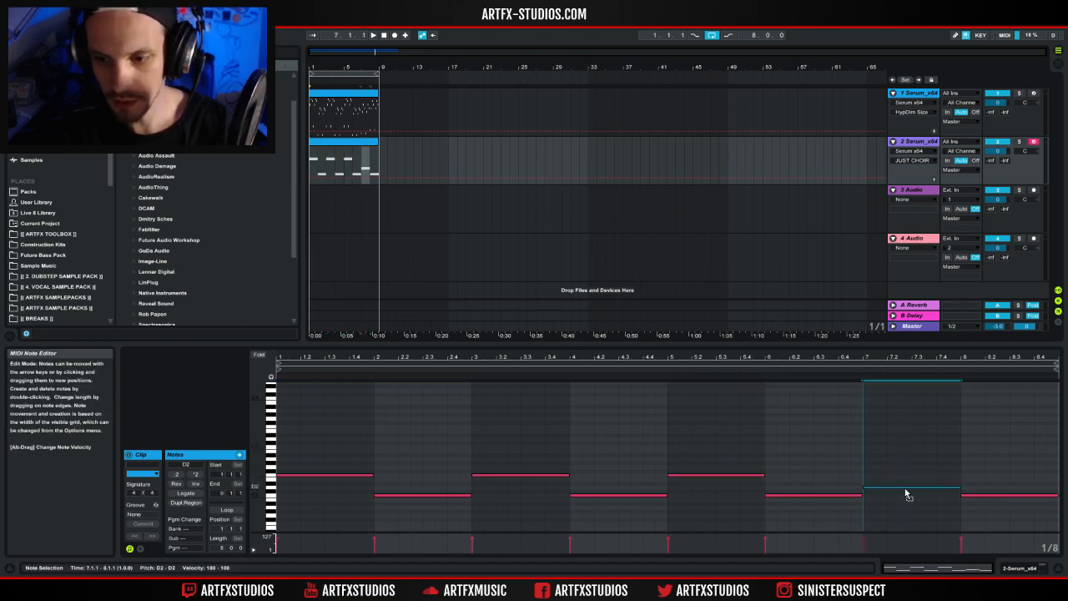
pyautogui.moveTo(971, 494); pyautogui.dragTo(971, 483)
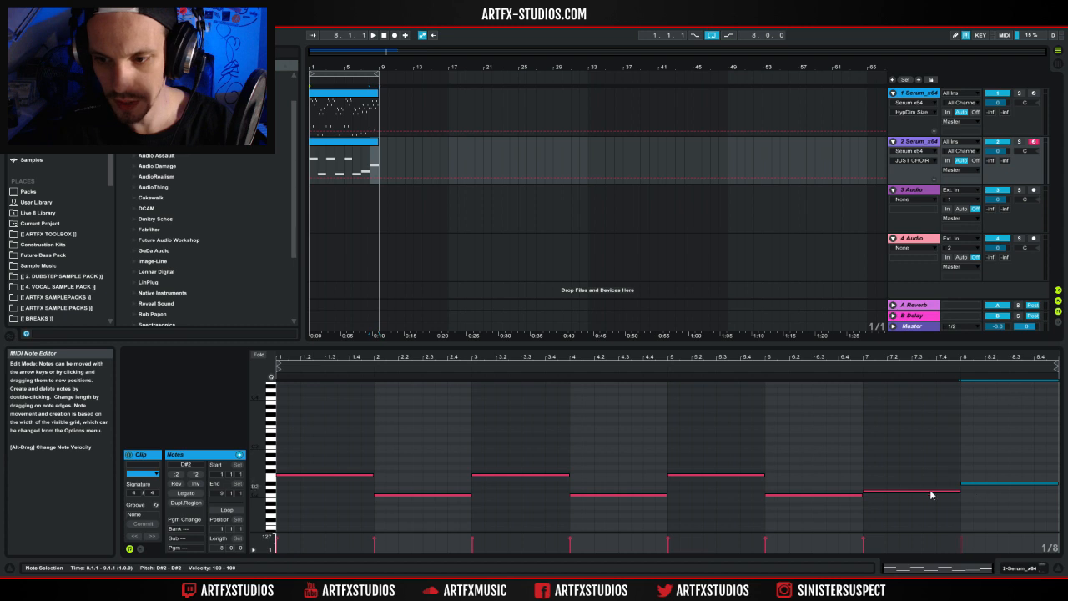
# During playback, lower the second Serum track's volume to about -1.9 dB and the first Serum track's to about -3.2 dB.
pyautogui.press('space')
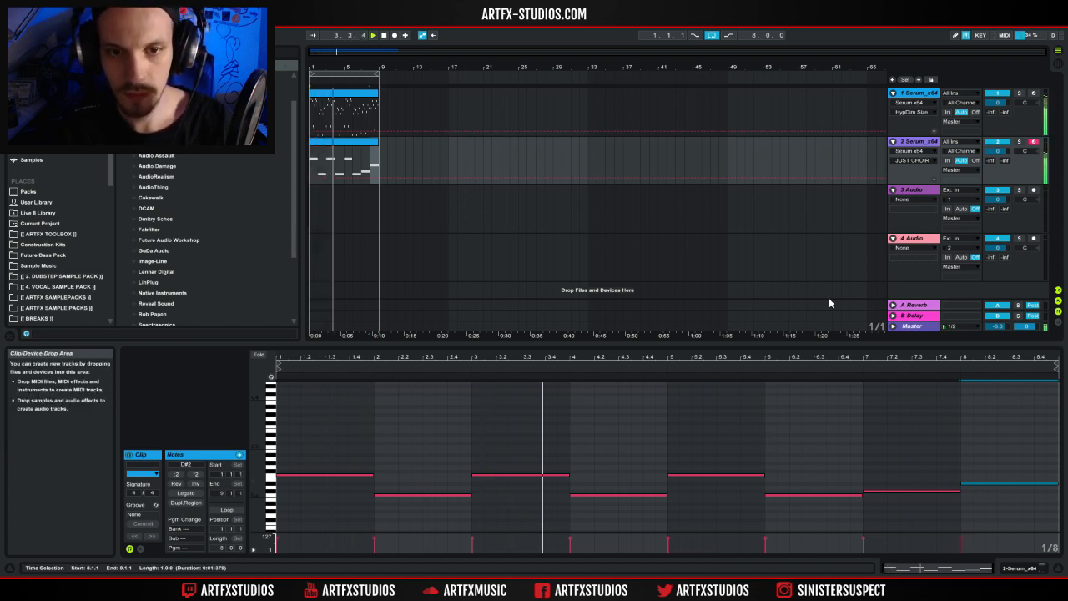
pyautogui.moveTo(997, 151); pyautogui.dragTo(996, 168)
pyautogui.moveTo(997, 102); pyautogui.dragTo(997, 132)
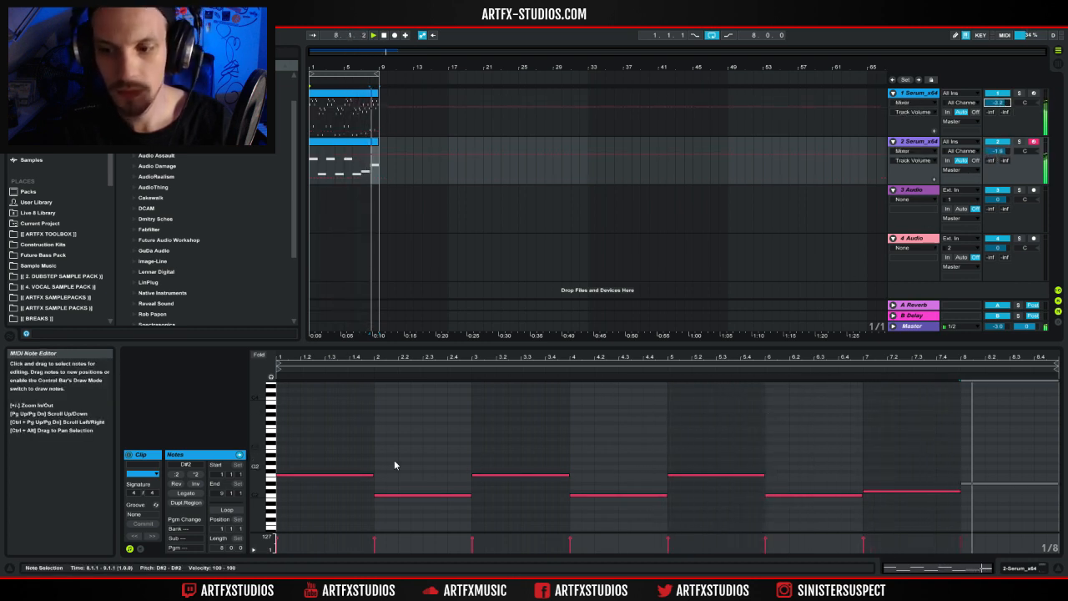
# Stack F3, G#3 and C4 above the F2 note in bar 1 to form a chord.
pyautogui.click(324, 473)
pyautogui.press('space')
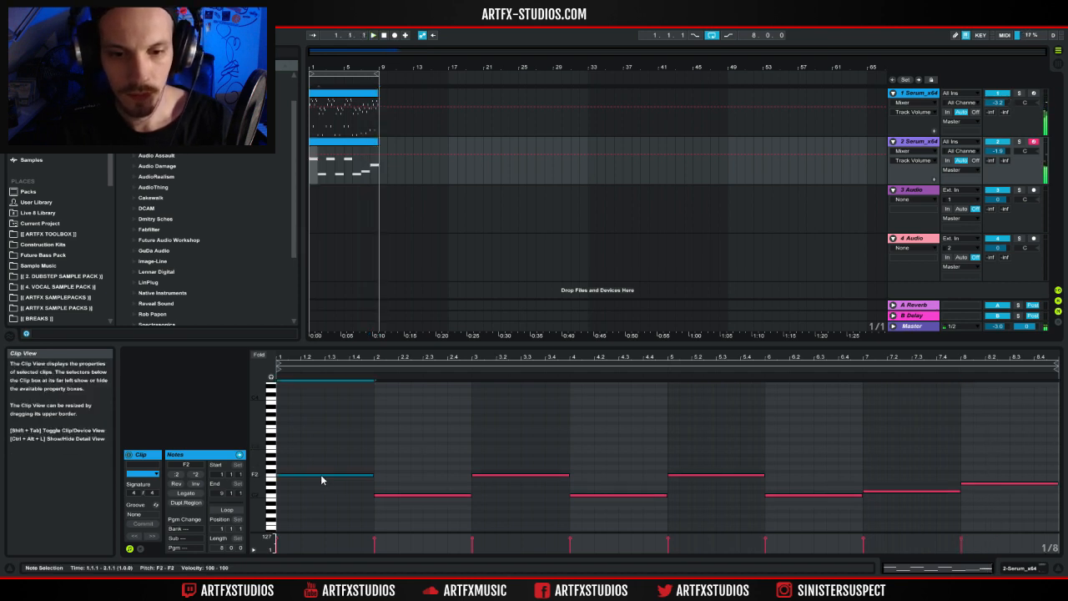
pyautogui.moveTo(326, 471); pyautogui.dragTo(327, 417)
pyautogui.press('space')
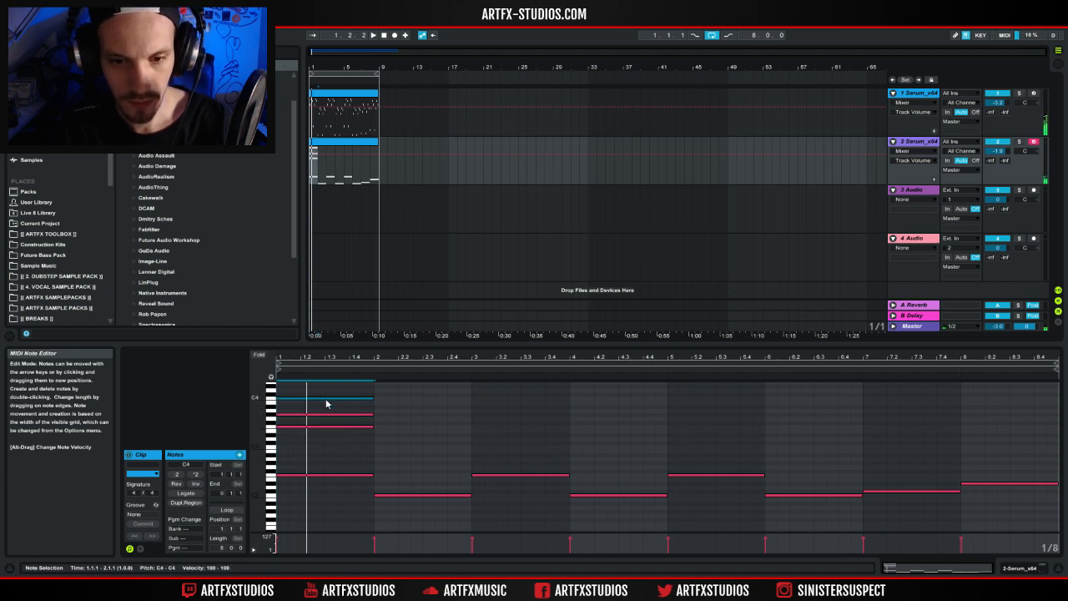
# Fill the remaining bars with chords: repeat the bar 1–2 chords through bar 6, then C#3–G#3 in bar 7 and D#3–A#3 in bar 8.
pyautogui.moveTo(325, 387); pyautogui.dragTo(928, 453)
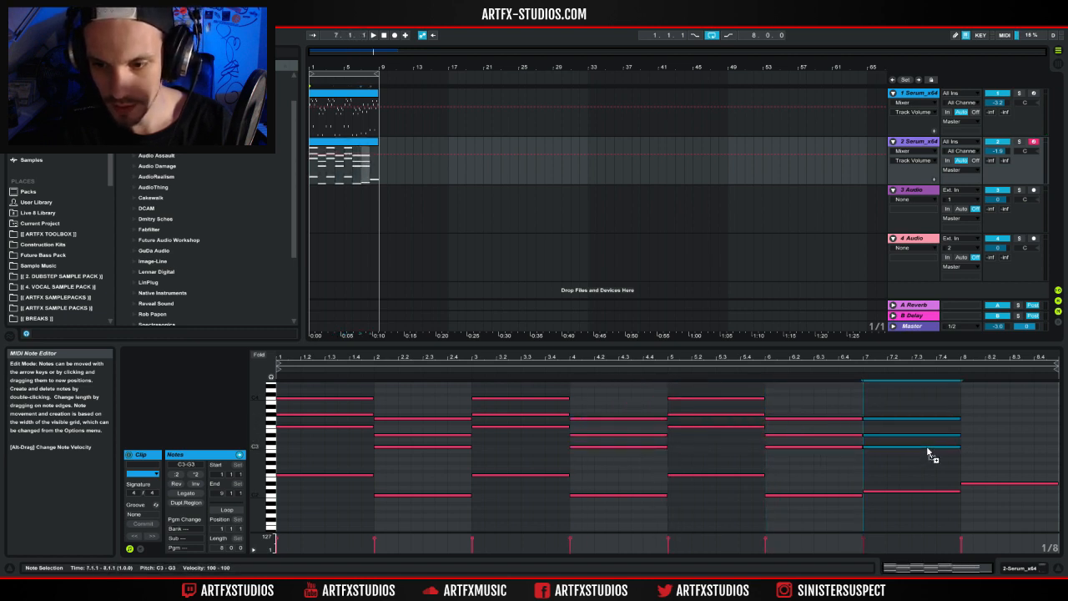
pyautogui.click(898, 431)
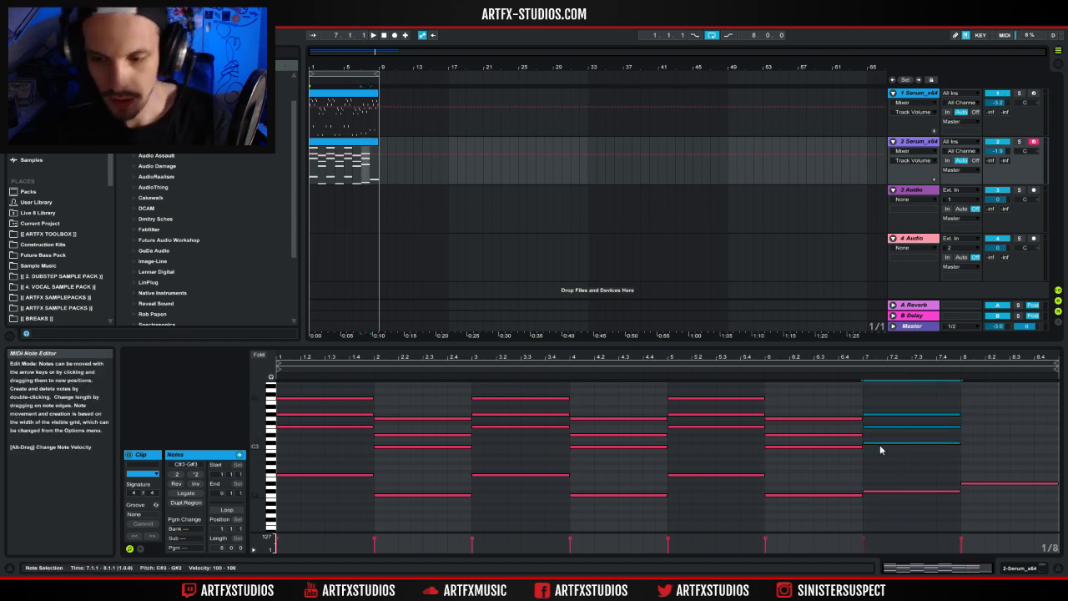
pyautogui.moveTo(876, 443); pyautogui.dragTo(983, 442)
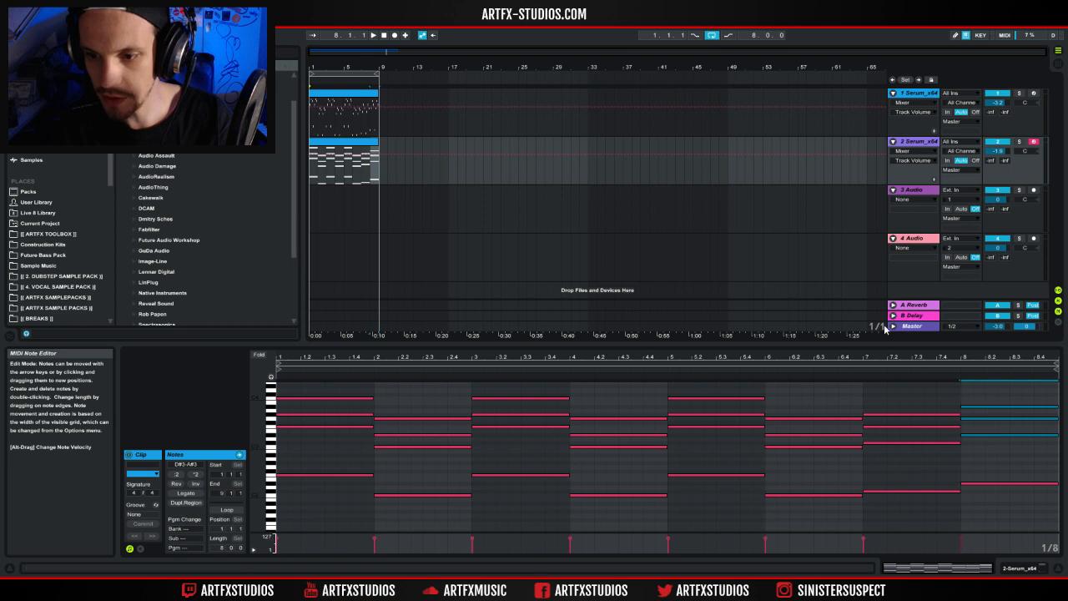
# Play the chord progression and lower the second Serum track's volume to -6.0 dB.
pyautogui.press('space')
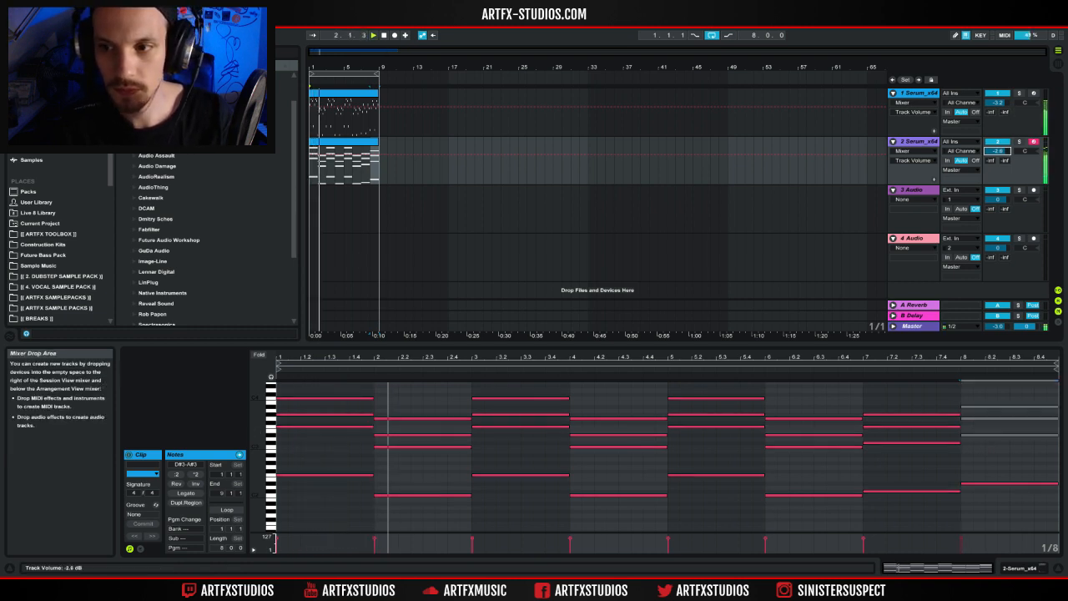
pyautogui.moveTo(1006, 152); pyautogui.dragTo(1006, 158)
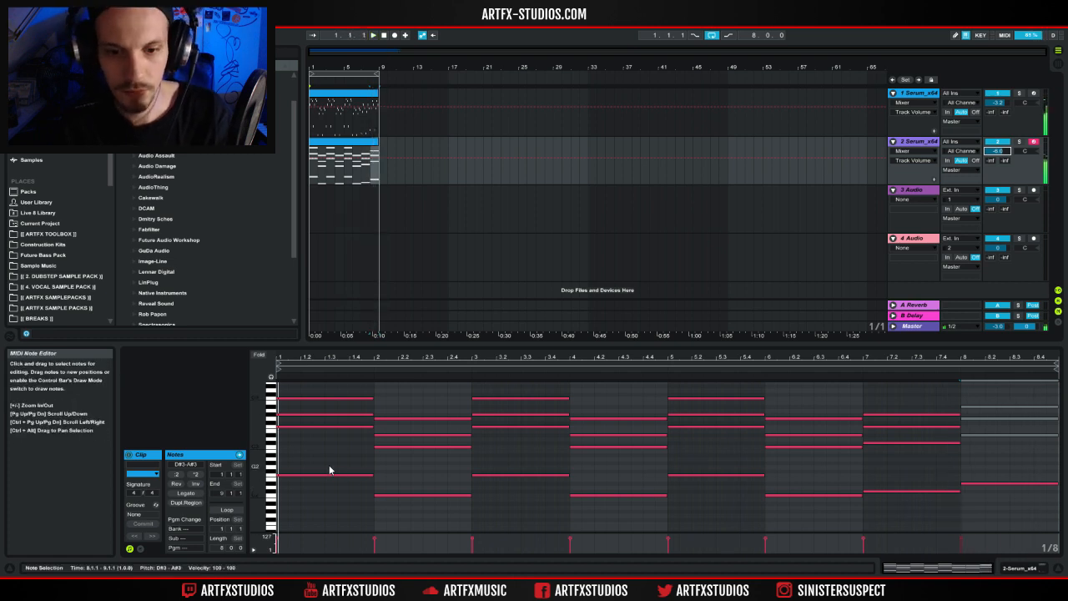
# Transpose the whole chord clip down an octave, then raise the lower chord notes in bars 2, 4, 6, 7 and 8 by an octave.
pyautogui.hotkey('ctrl', 'a')
pyautogui.hotkey('shift', 'Down')
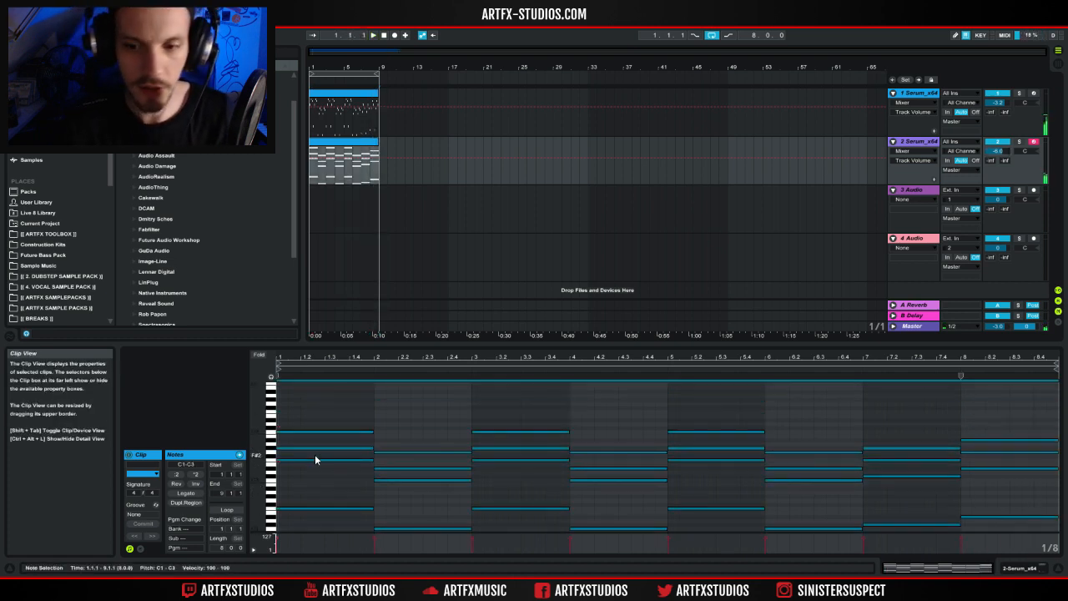
pyautogui.press('space')
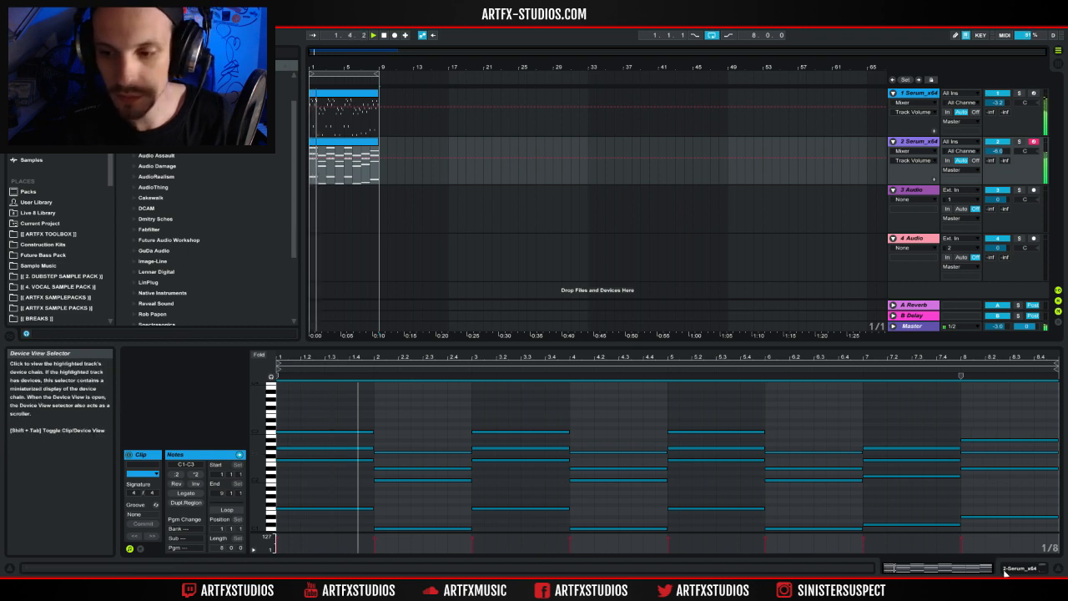
pyautogui.moveTo(398, 492)
pyautogui.mouseDown()
pyautogui.moveTo(467, 475)
pyautogui.moveTo(606, 489)
pyautogui.moveTo(801, 455)
pyautogui.moveTo(1031, 473)
pyautogui.mouseUp()
pyautogui.hotkey('shift', 'Up')
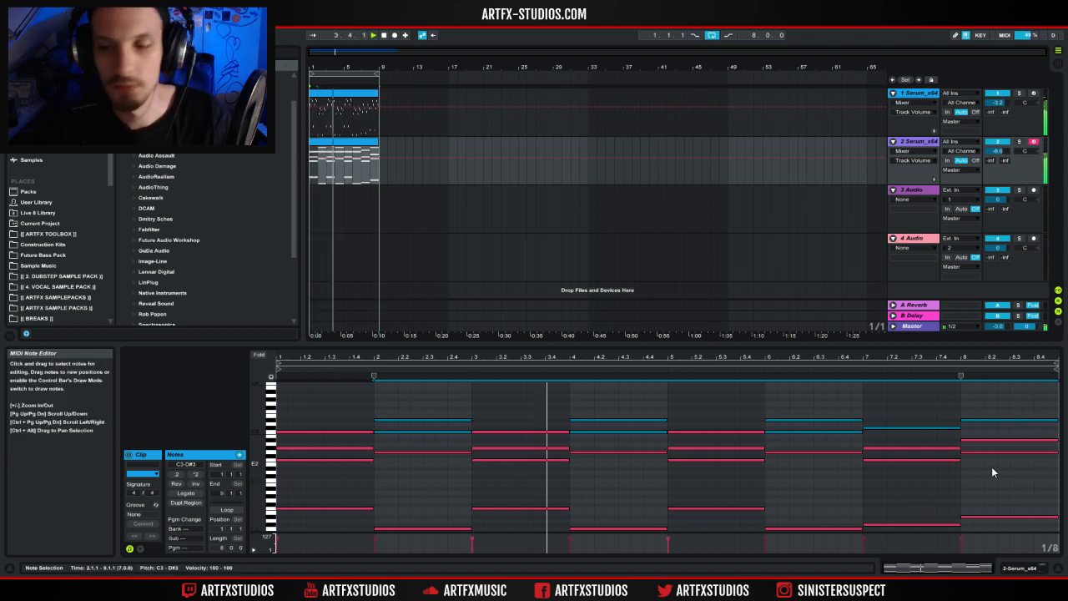
# Switch the second Serum to the PD-Pluto preset and set its Env 1 release to 402 ms.
pyautogui.click(1020, 571)
pyautogui.click(152, 455)
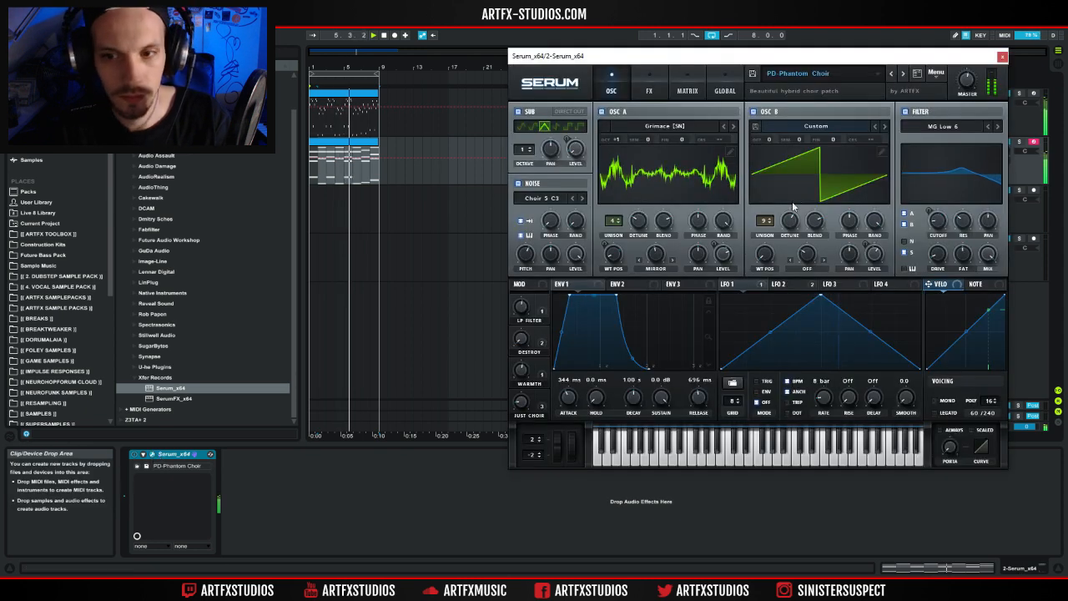
pyautogui.click(901, 74)
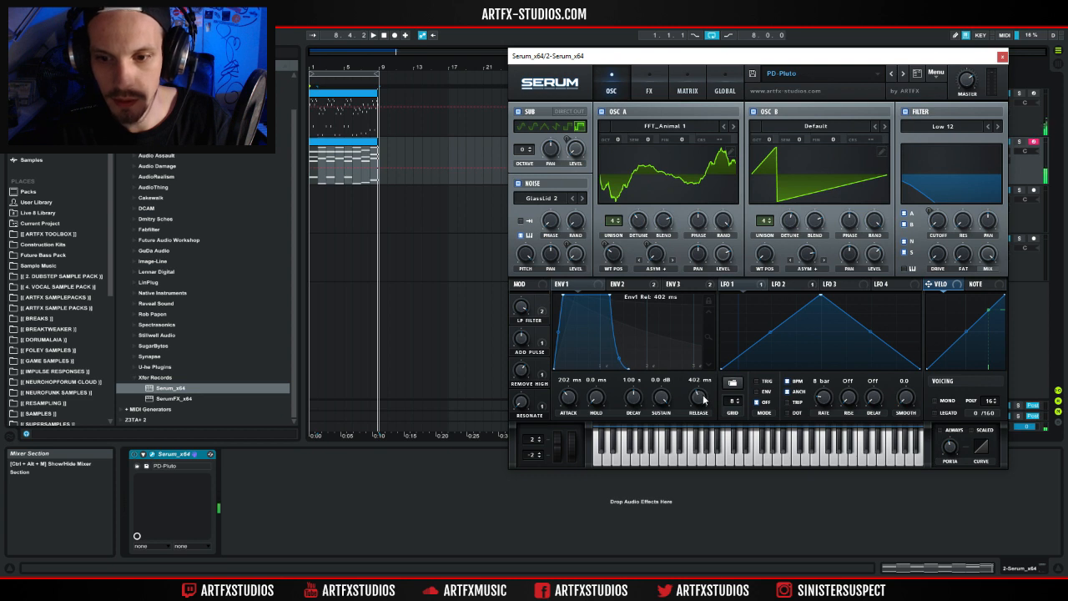
# Shorten all notes in the chord clip so they end slightly before each bar line, and play the result.
pyautogui.doubleClick(328, 175)
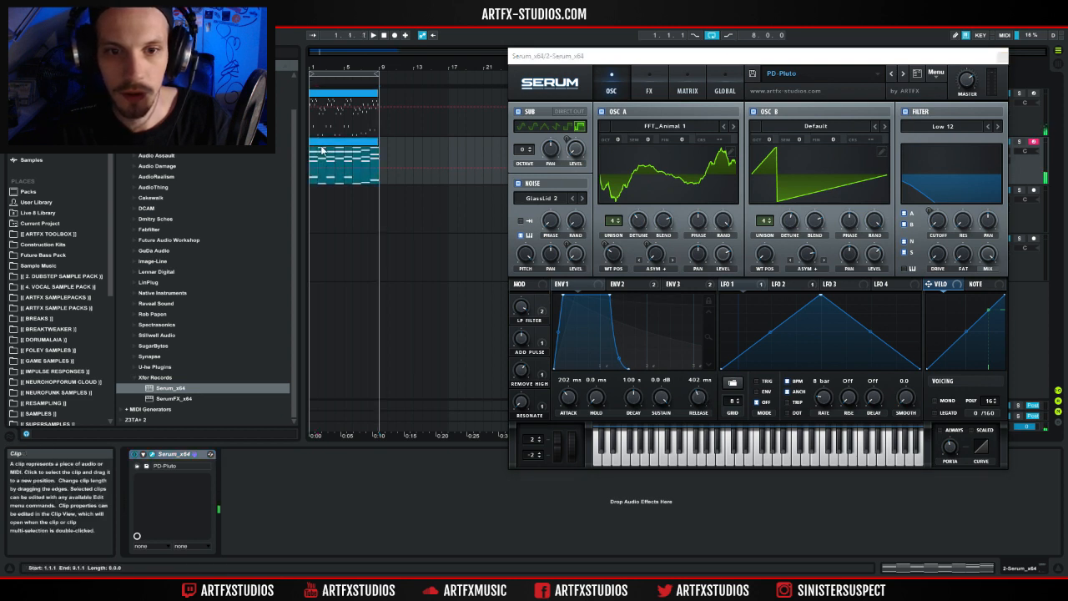
pyautogui.click(377, 415)
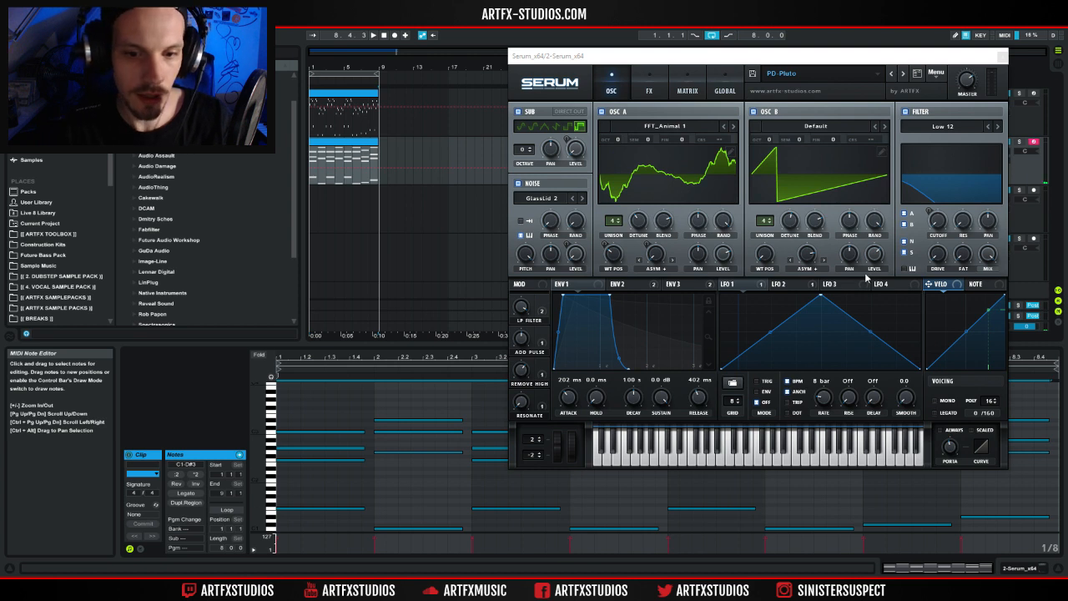
pyautogui.press('space')
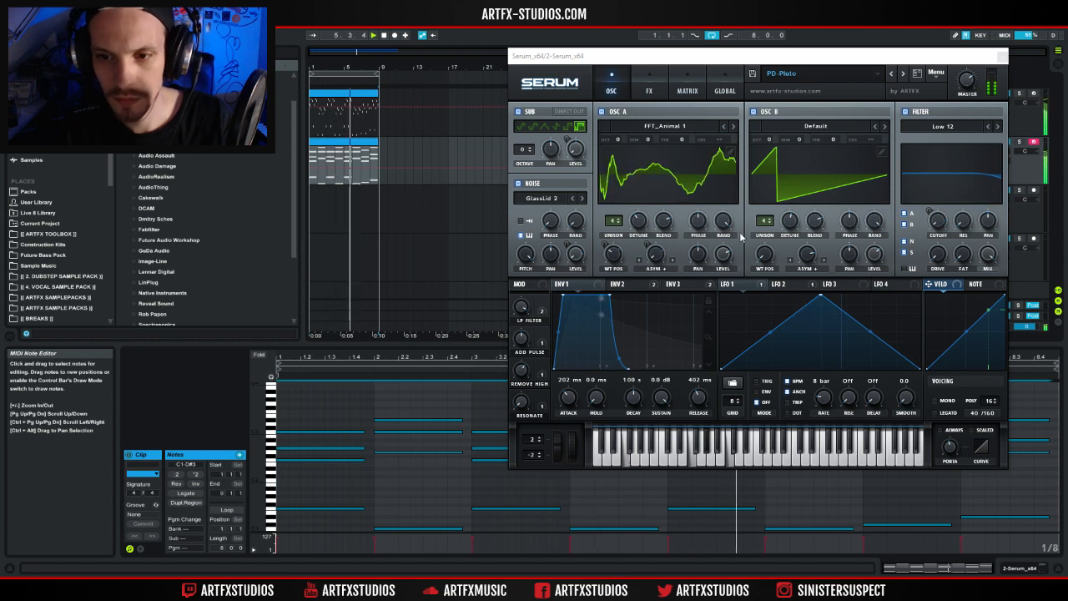
# Set the second Serum's polyphony to 8 voices and close its window.
pyautogui.moveTo(991, 401); pyautogui.dragTo(995, 420)
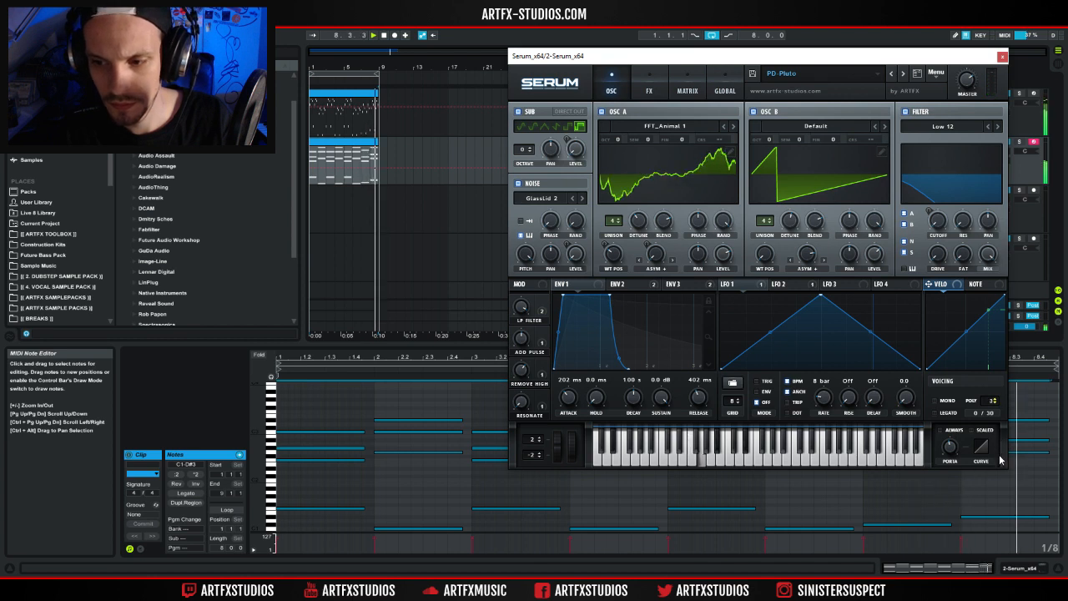
pyautogui.moveTo(989, 407); pyautogui.dragTo(996, 394)
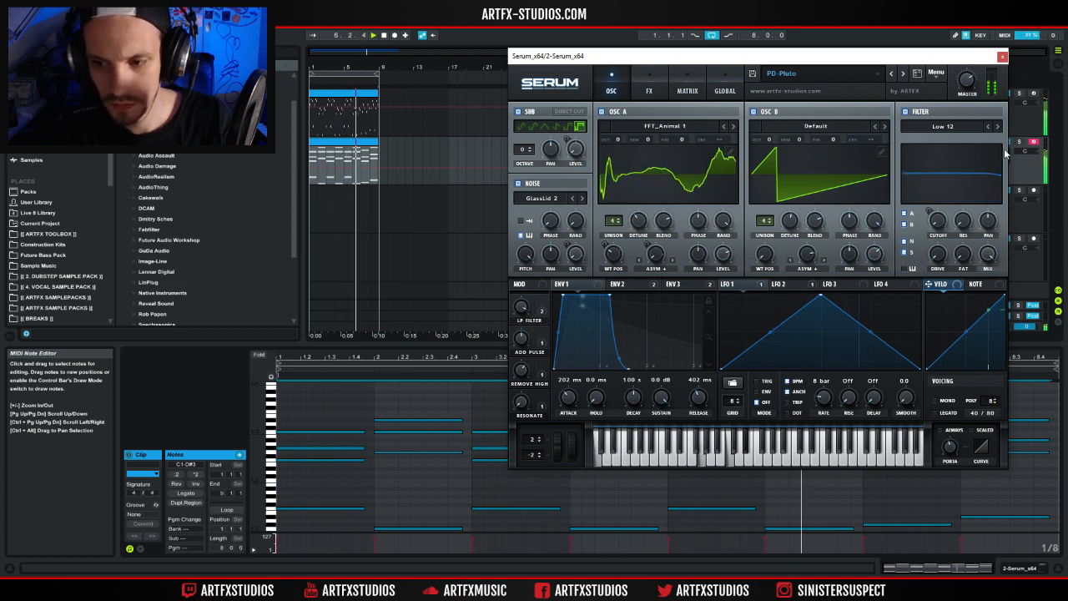
pyautogui.click(1001, 56)
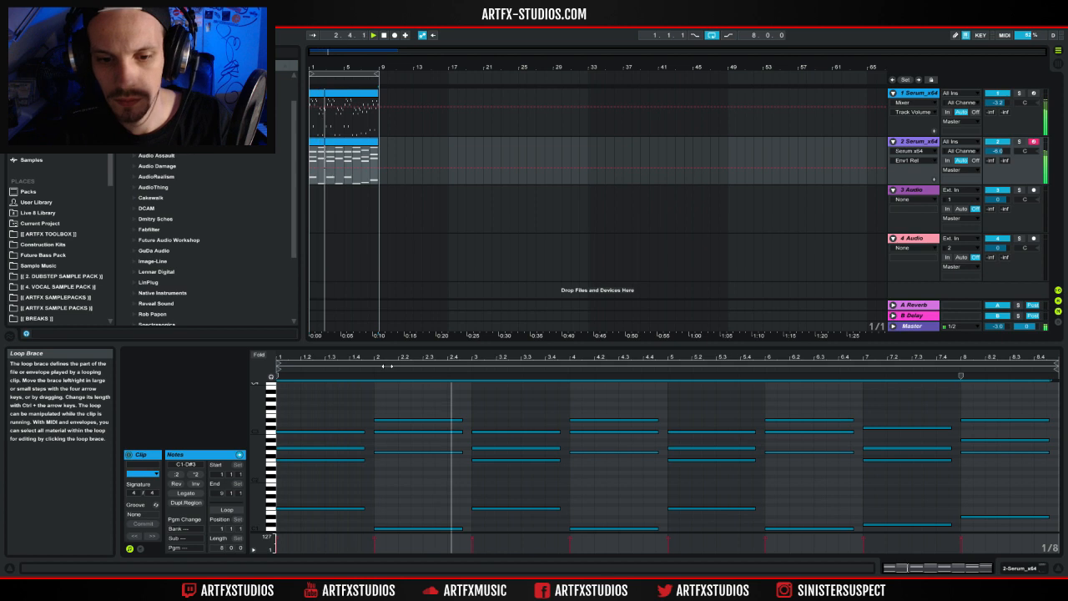
# Reopen the second Serum from its device chain and bring up its LP FILTER macro for automation.
pyautogui.hotkey('shift', 'Tab')
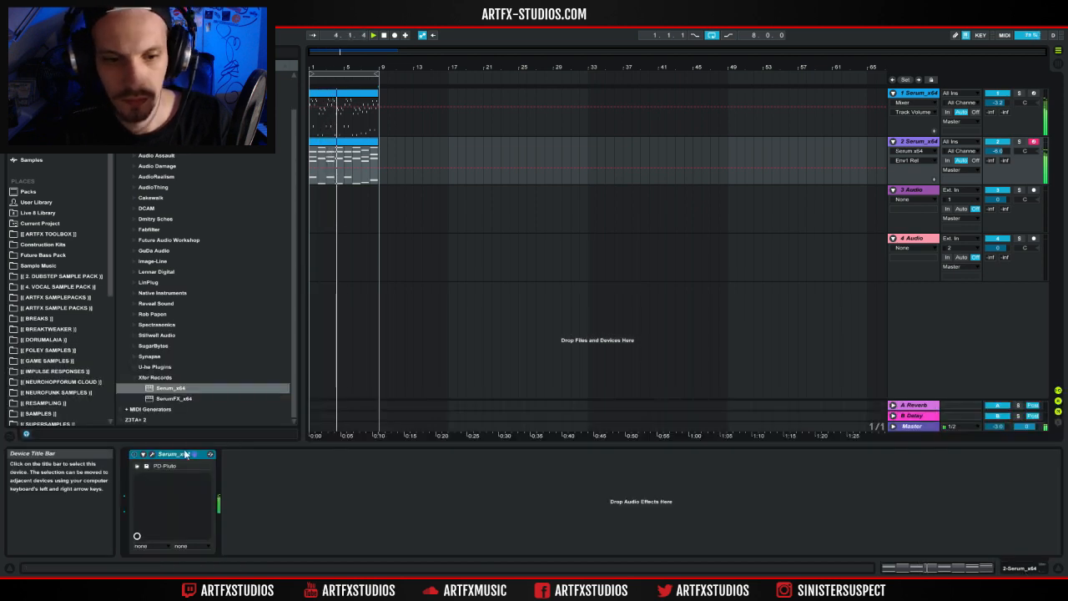
pyautogui.click(167, 450)
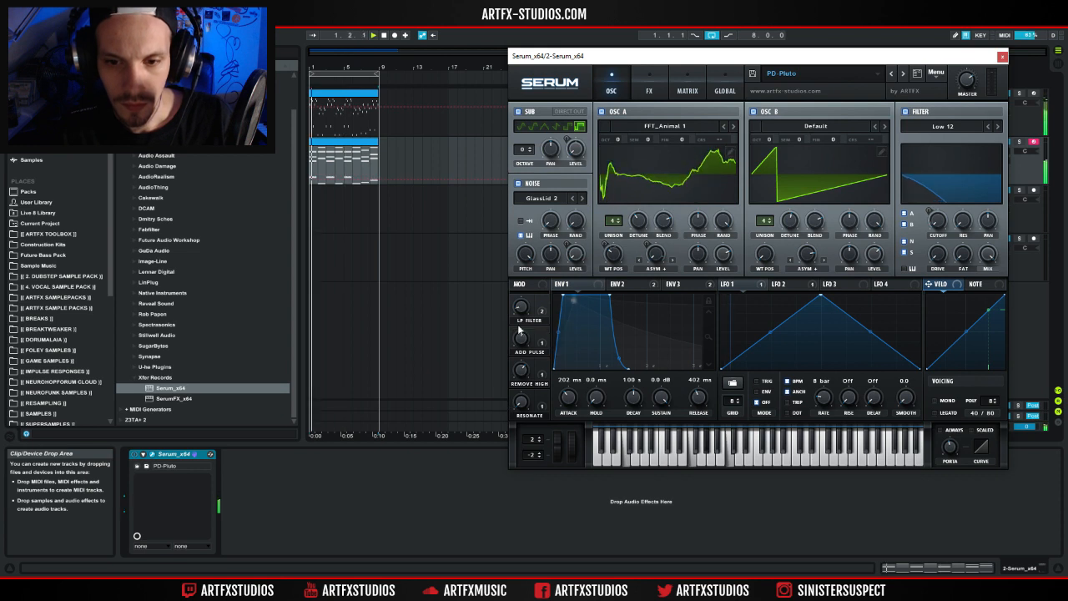
# Duplicate the chord clip and the melody clip three times each so both tracks fill 32 bars.
pyautogui.click(350, 175)
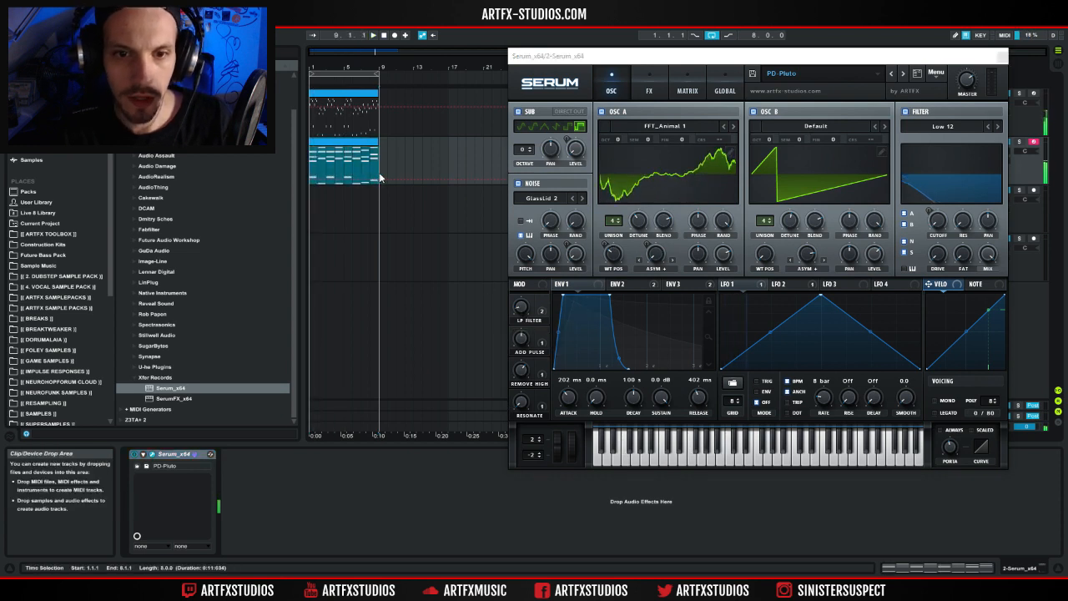
pyautogui.click(372, 143)
pyautogui.press('d')
pyautogui.press('d')
pyautogui.press('d')
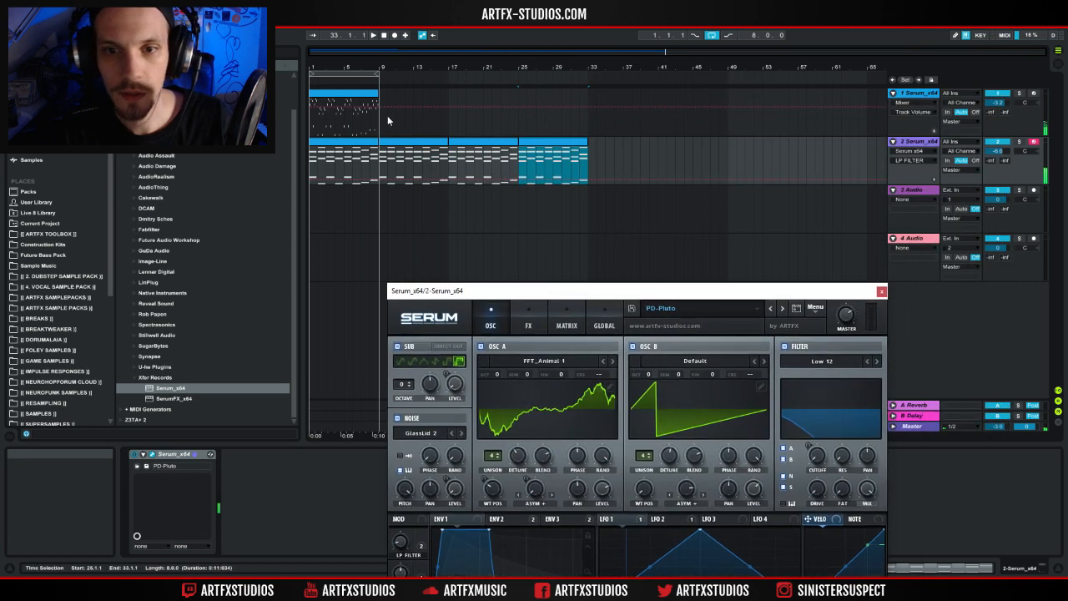
pyautogui.click(367, 95)
pyautogui.hotkey('ctrl', 'd')
pyautogui.hotkey('ctrl', 'd')
pyautogui.hotkey('ctrl', 'd')
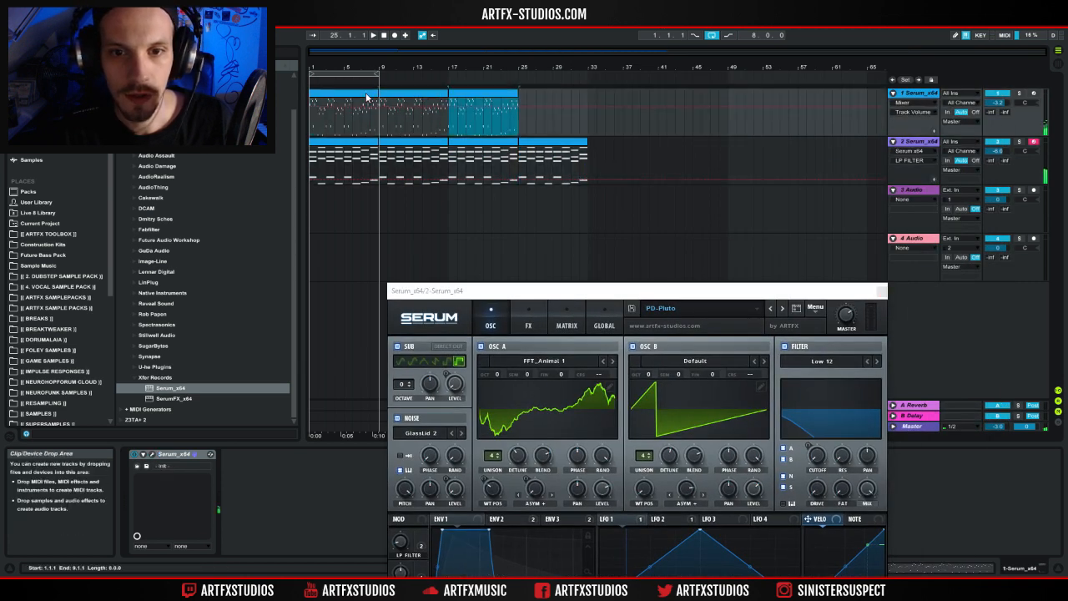
# Select all clips on both Serum tracks and extend the arrangement loop to 32 bars.
pyautogui.click(347, 145)
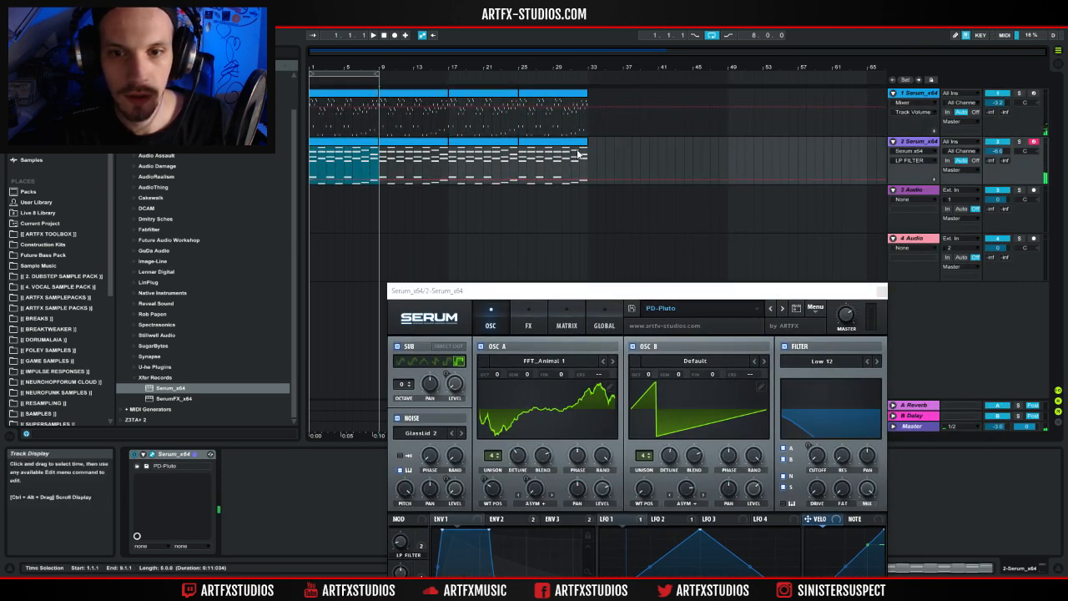
pyautogui.keyDown('shift'); pyautogui.click(560, 95); pyautogui.keyUp('shift')
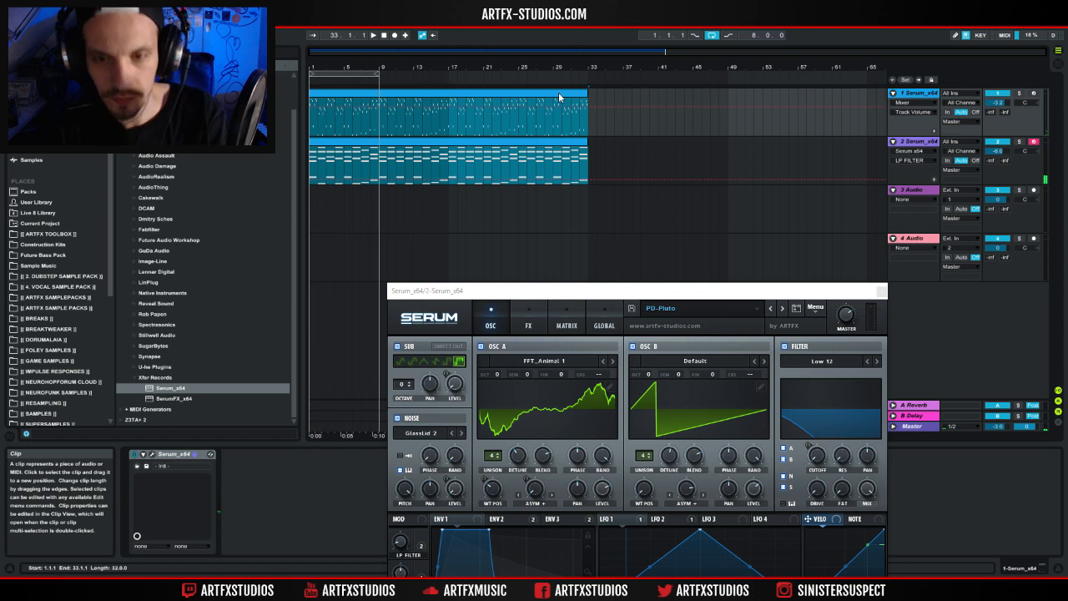
pyautogui.moveTo(377, 73); pyautogui.dragTo(587, 74)
# Draw an LP FILTER automation ramp rising across the 32 bars on the second Serum track and play it.
pyautogui.moveTo(564, 180); pyautogui.dragTo(561, 147)
pyautogui.click(309, 148)
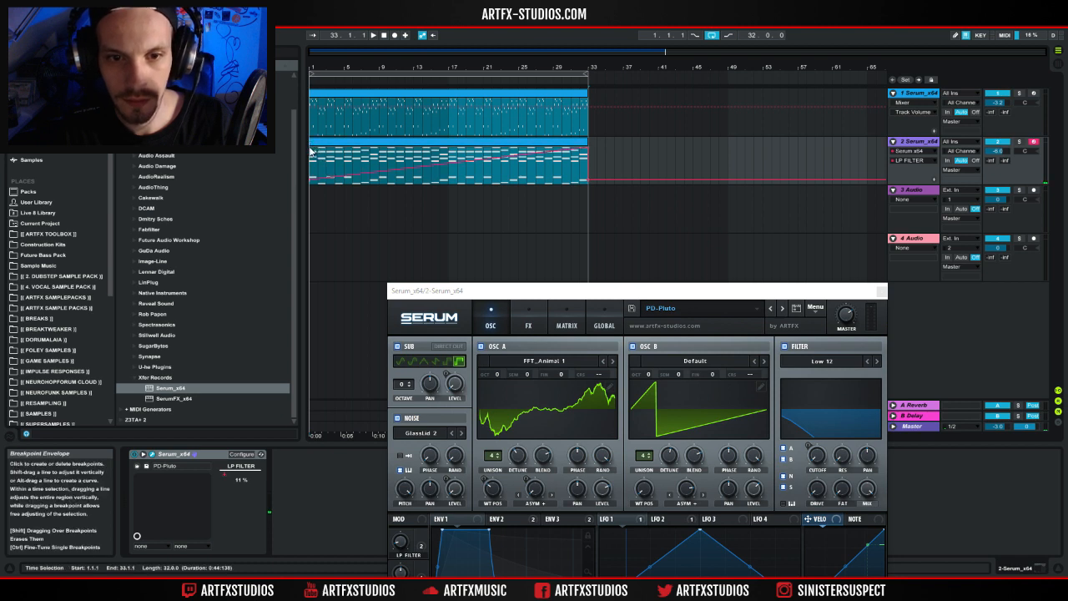
pyautogui.click(315, 158)
pyautogui.press('space')
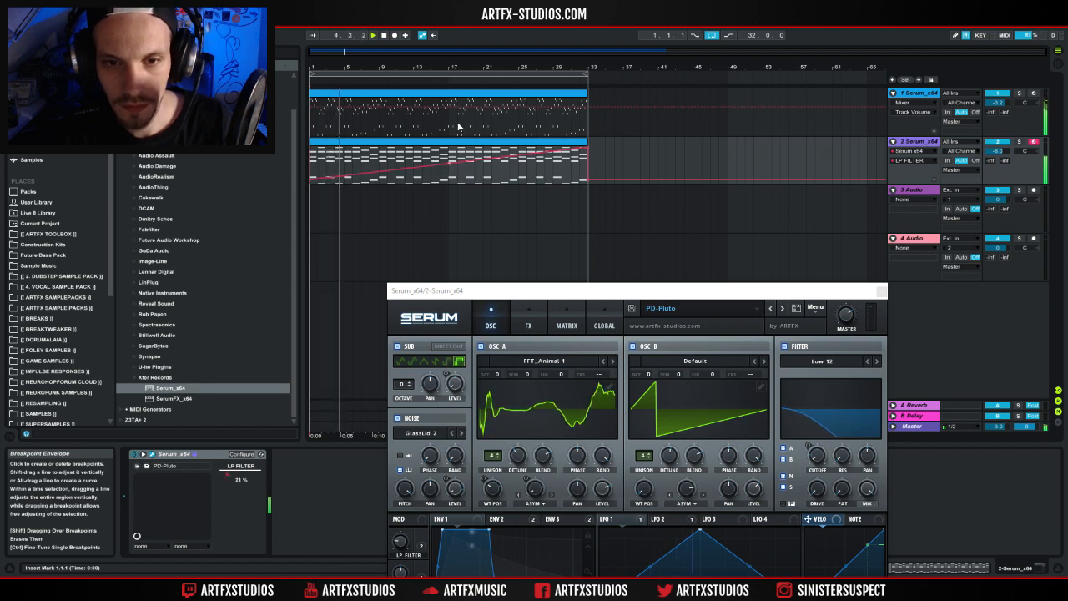
# In the first Serum, lower the filter cutoff, assign macro 2 to it, name the macro LP FILTER and close the window.
pyautogui.click(454, 93)
pyautogui.press('space')
pyautogui.click(152, 453)
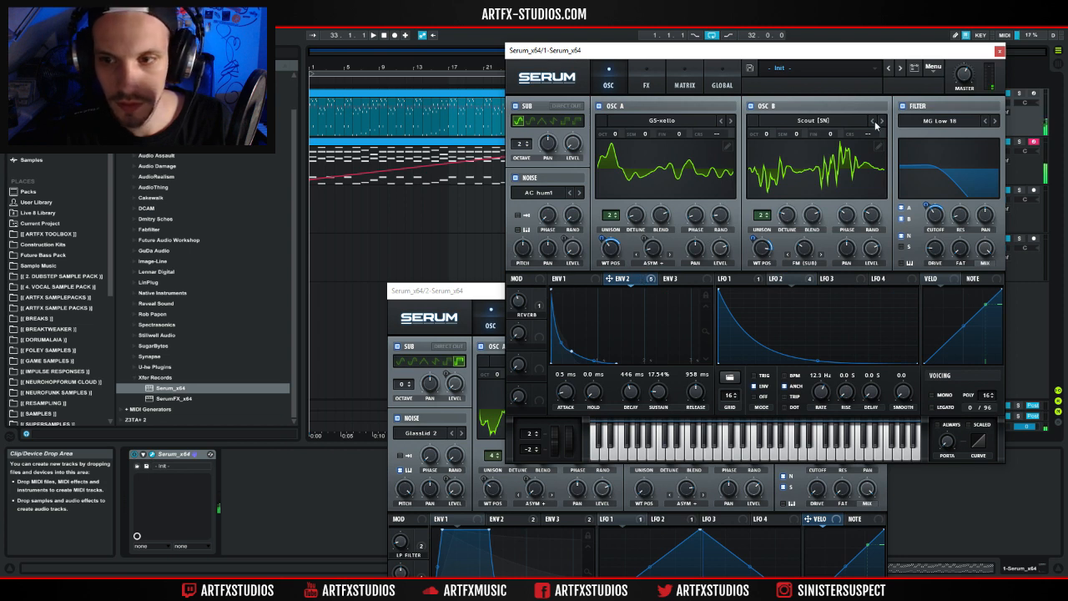
pyautogui.moveTo(933, 221)
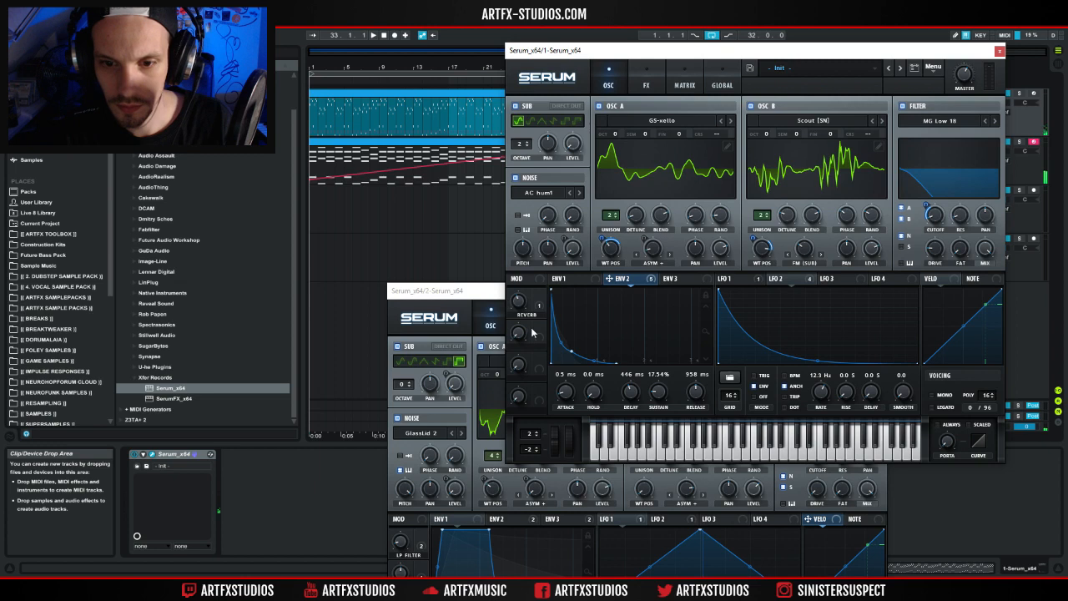
pyautogui.moveTo(927, 204); pyautogui.dragTo(924, 235)
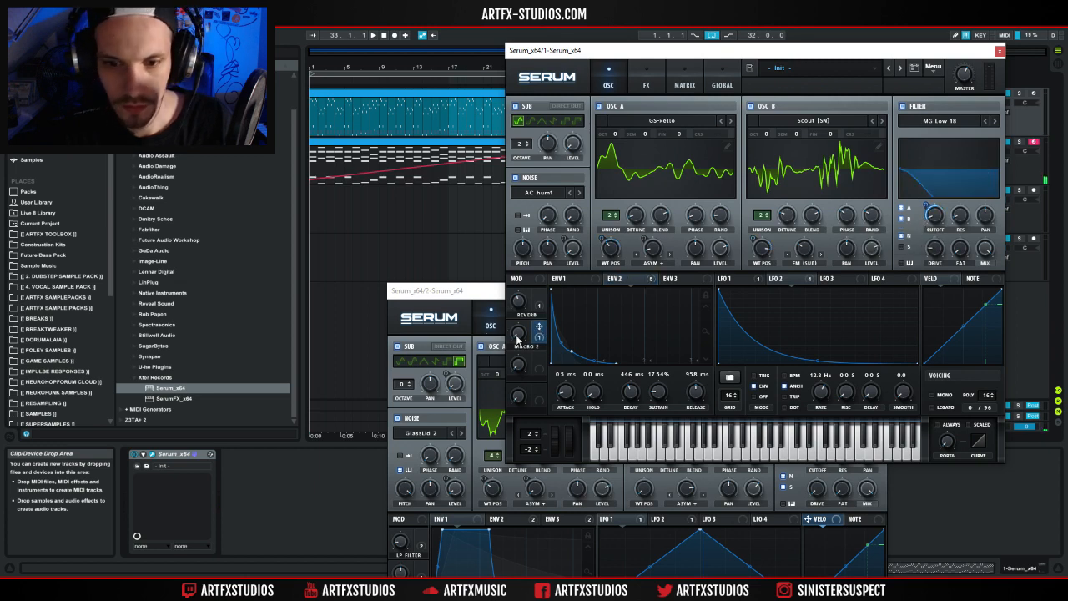
pyautogui.write('ILTER')
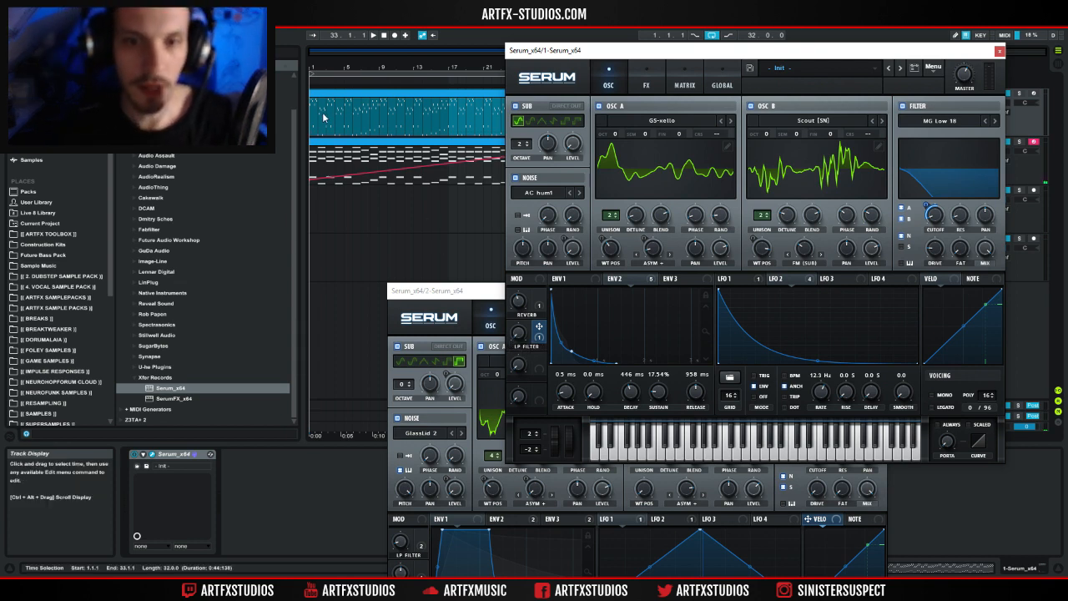
pyautogui.click(999, 51)
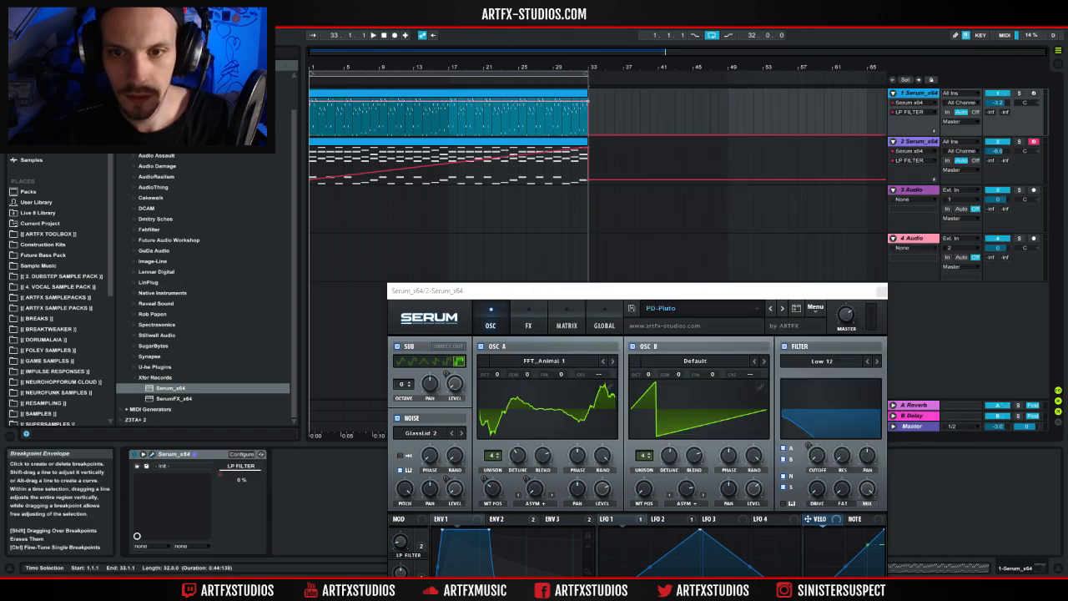
# Draw a 32-bar rising LP FILTER automation ramp on the first Serum track, play it, and close the remaining Serum window.
pyautogui.click(310, 104)
pyautogui.click(312, 103)
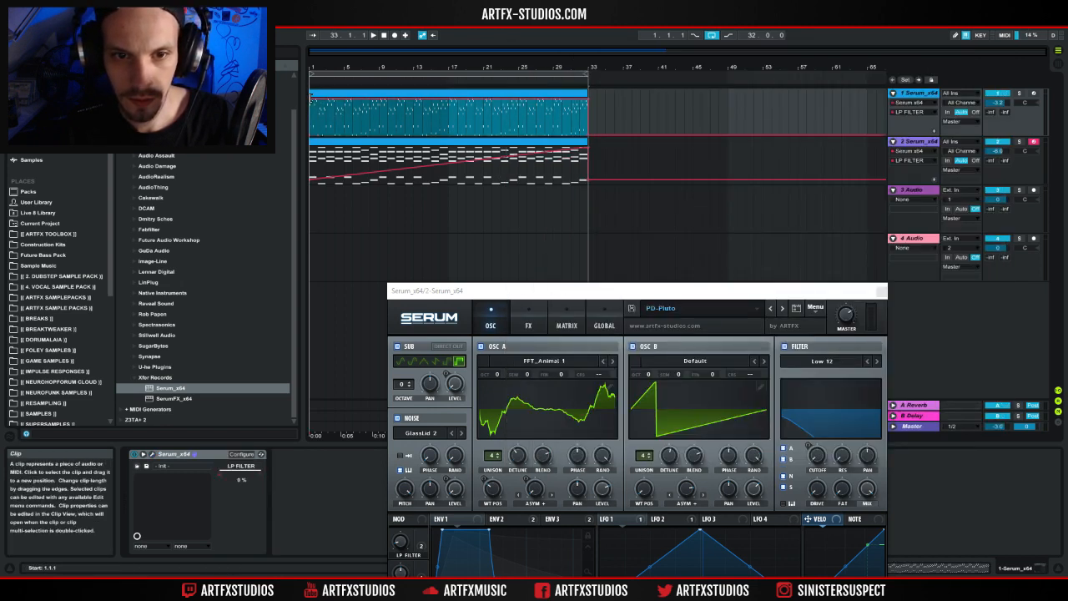
pyautogui.click(309, 100)
pyautogui.press('space')
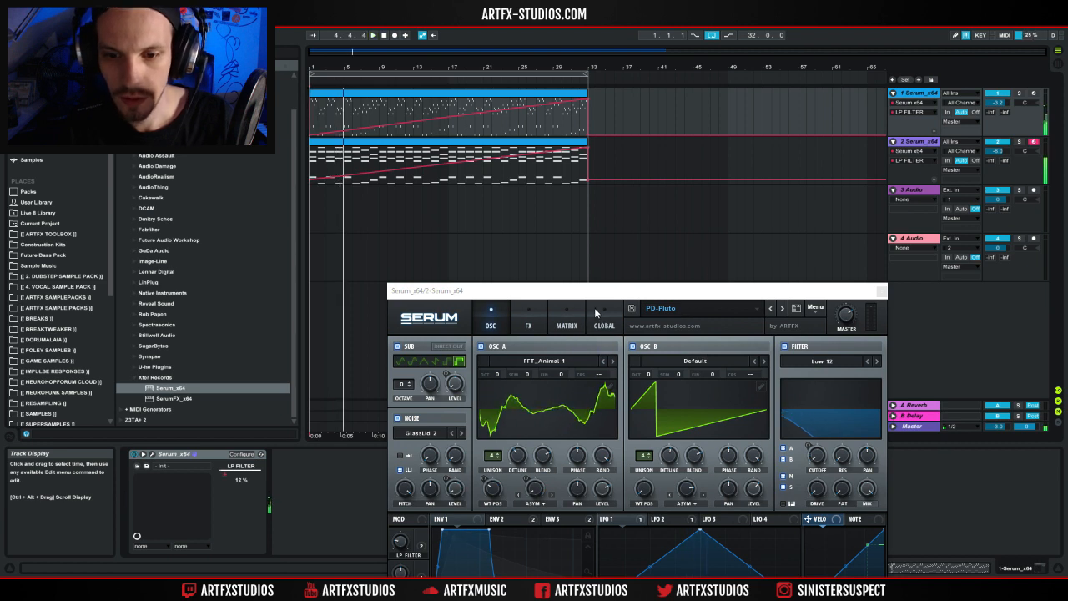
pyautogui.click(882, 289)
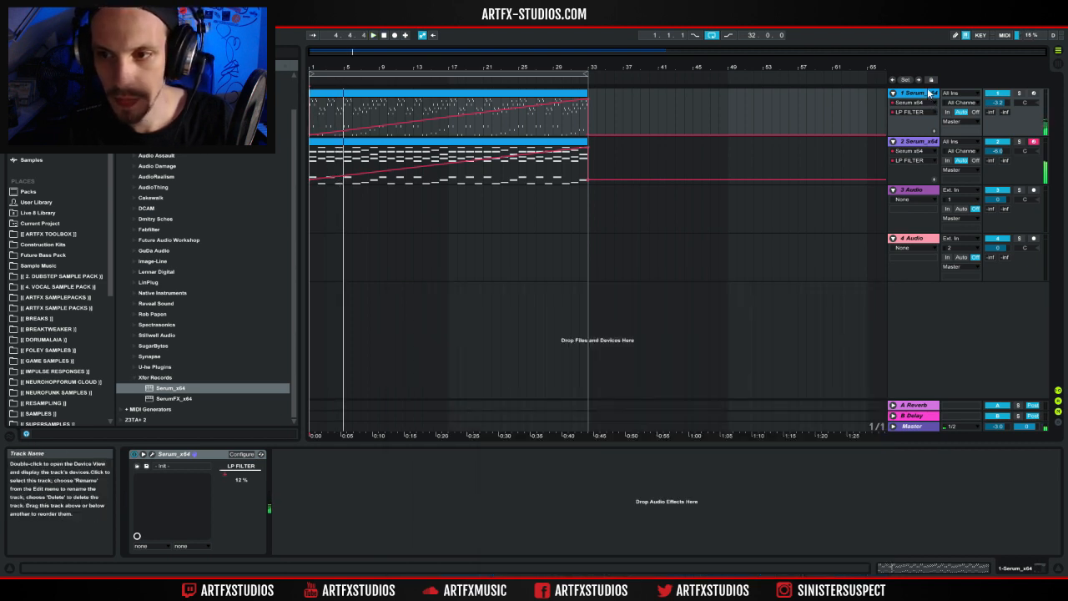
# Open the first track's Serum modulation matrix and set Macro 2 as auxiliary source for the LFO 2 to Noise Level routing.
pyautogui.click(153, 457)
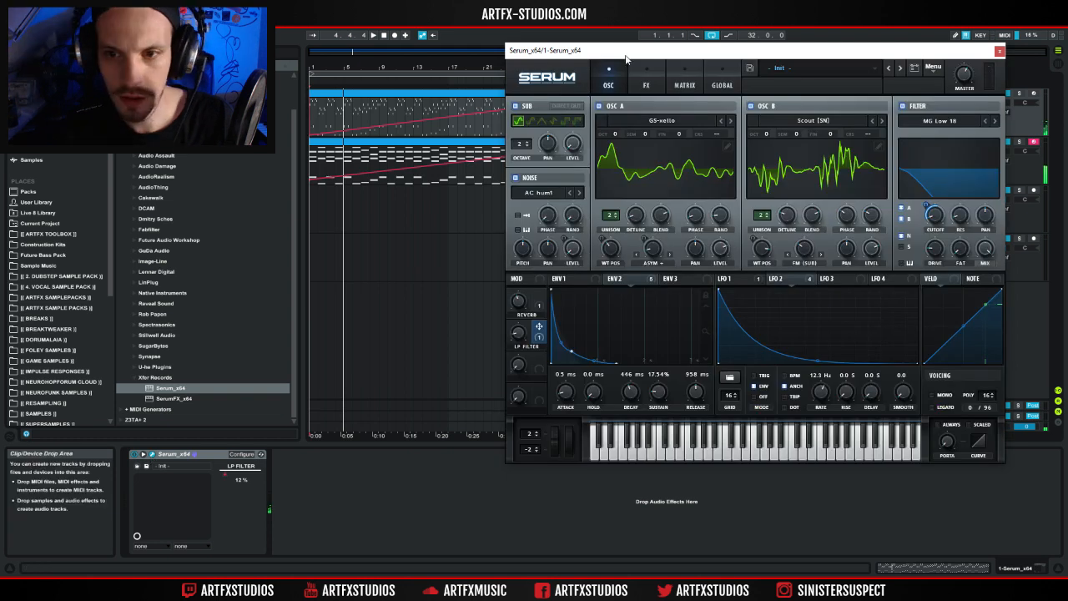
pyautogui.click(683, 80)
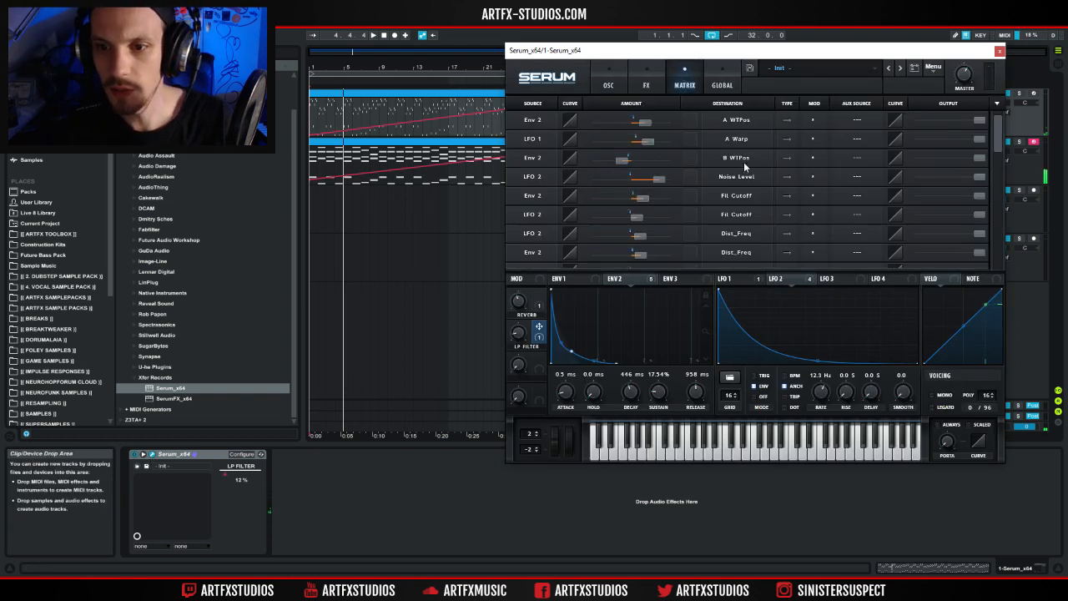
pyautogui.click(855, 177)
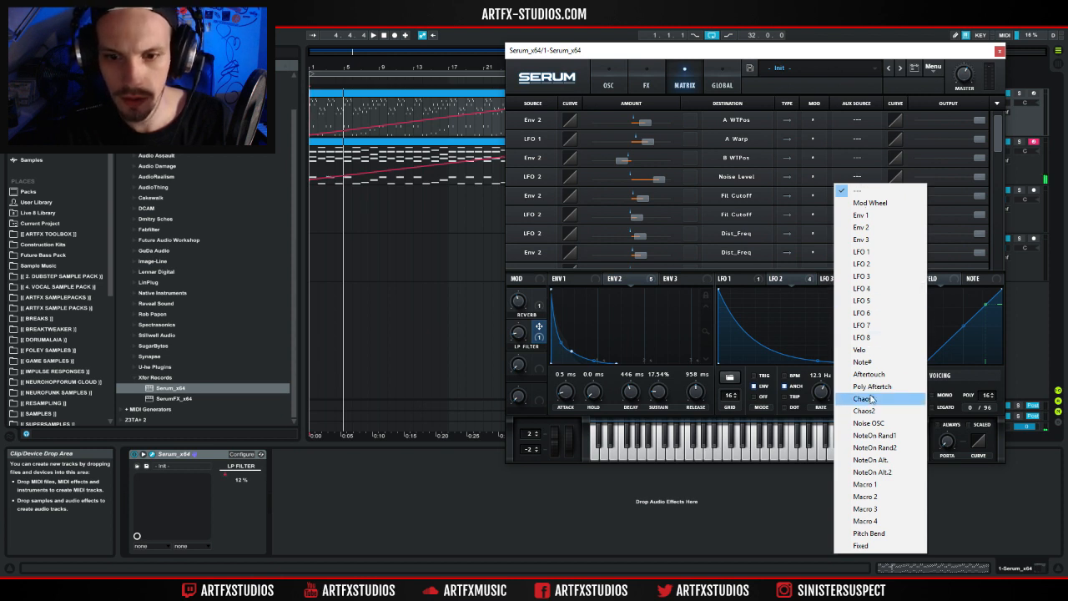
pyautogui.click(866, 496)
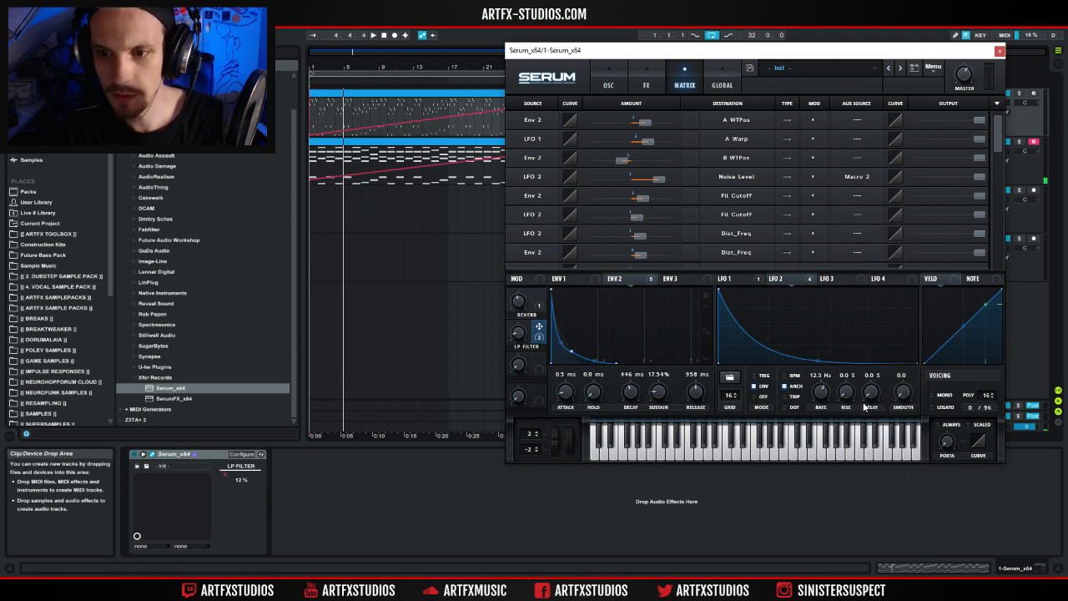
# Try Macro 2 as auxiliary source for the Env 2 to filter cutoff routing, and clear it again.
pyautogui.click(866, 201)
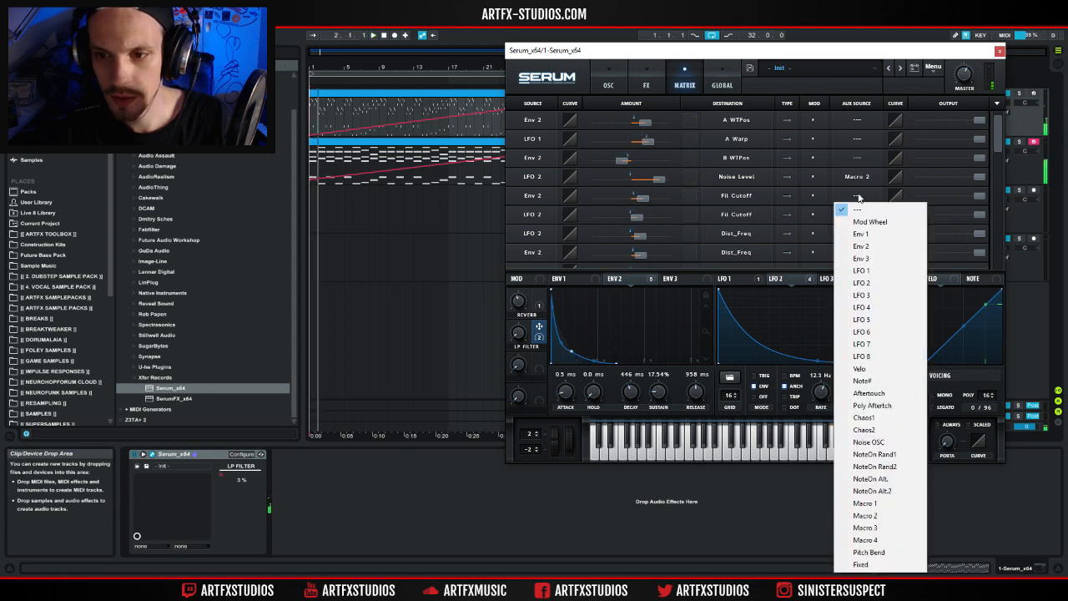
pyautogui.click(885, 516)
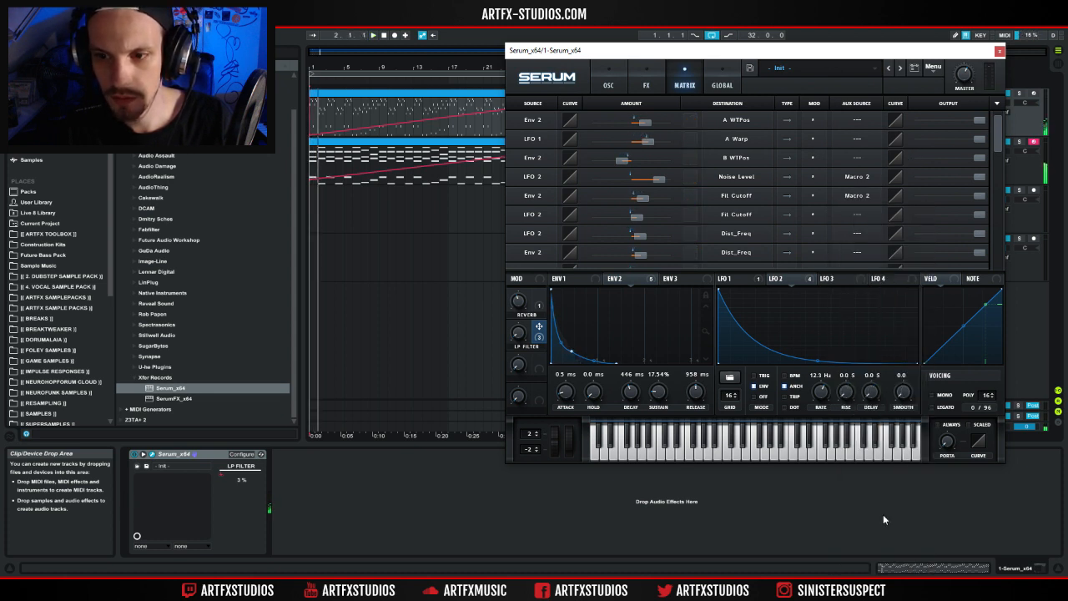
pyautogui.click(867, 197)
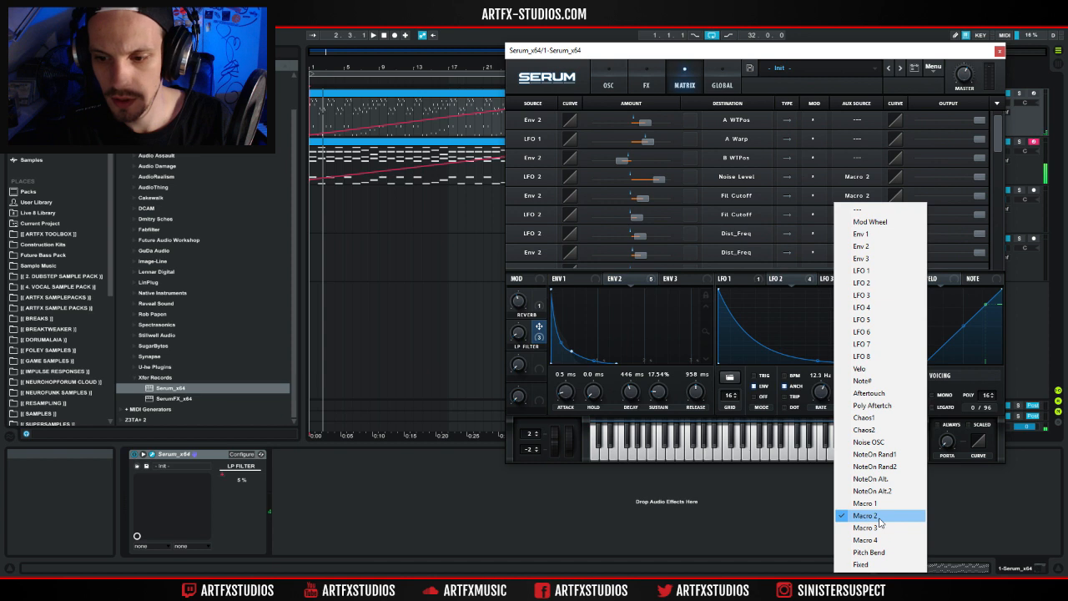
pyautogui.click(878, 518)
pyautogui.click(867, 200)
pyautogui.click(852, 209)
# Set Macro 2 as auxiliary source for the LFO 2 to filter cutoff routing and close the Serum window.
pyautogui.click(853, 211)
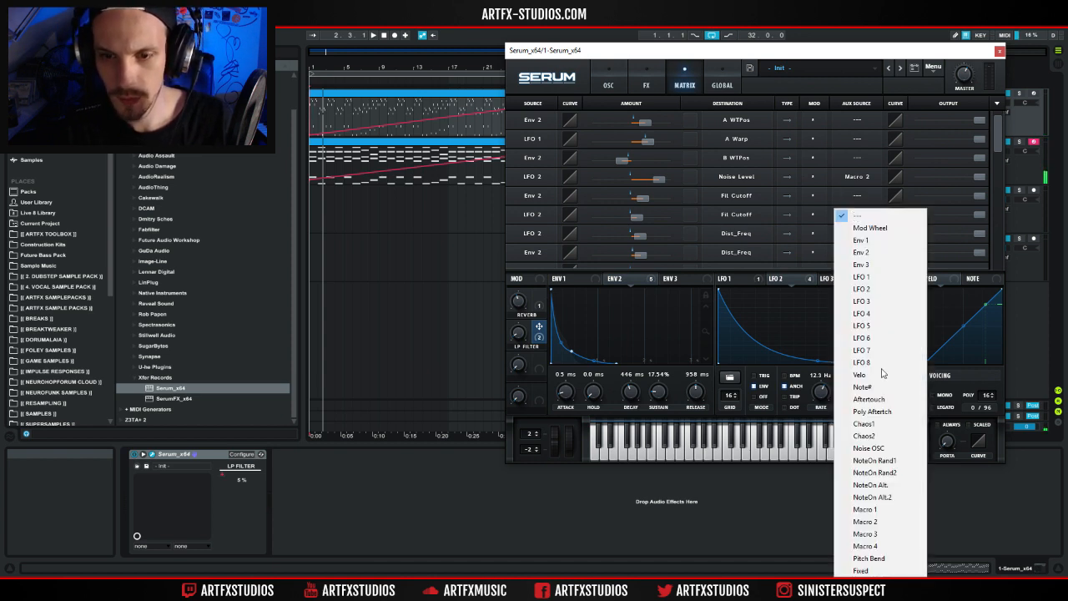
pyautogui.click(879, 520)
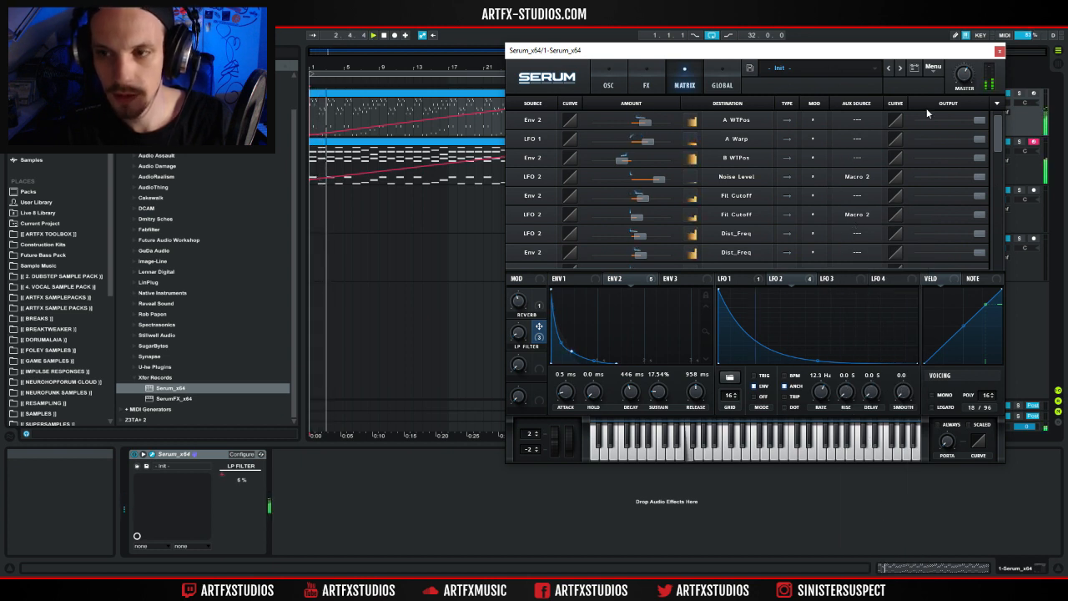
pyautogui.click(1000, 51)
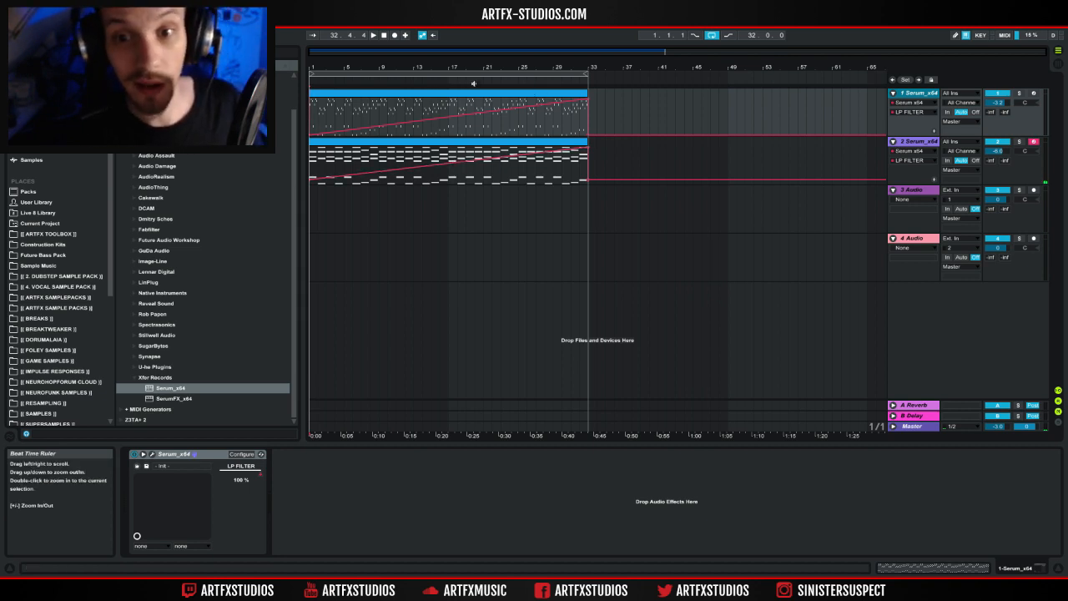
# View the first track's melody clip notes, then reopen that track's Serum and move its window closer to the arrangement's centre.
pyautogui.doubleClick(472, 95)
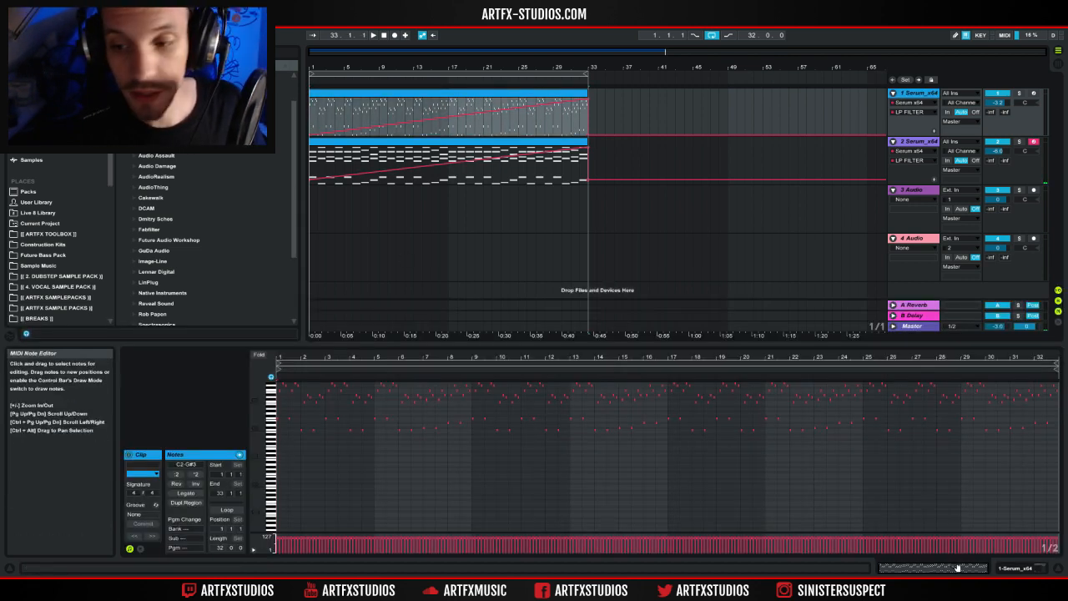
pyautogui.click(1018, 568)
pyautogui.click(153, 456)
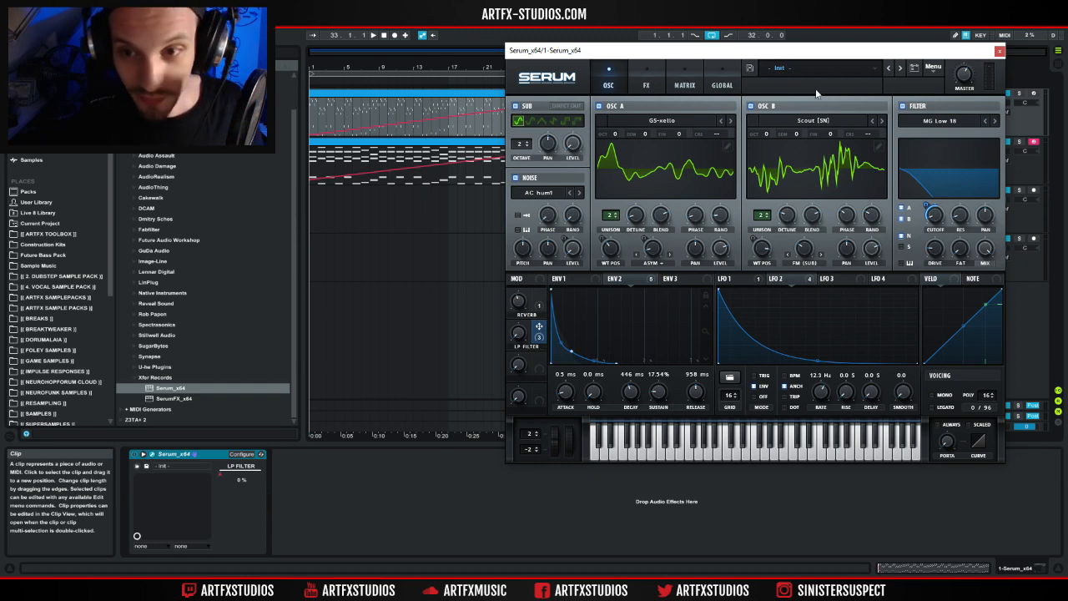
pyautogui.moveTo(826, 56); pyautogui.dragTo(729, 44)
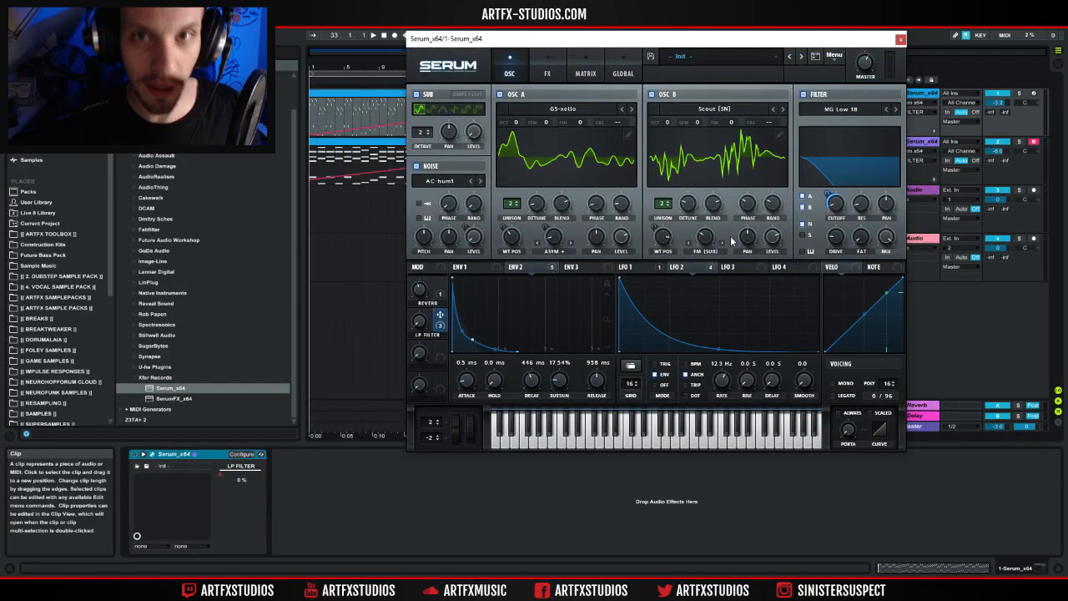